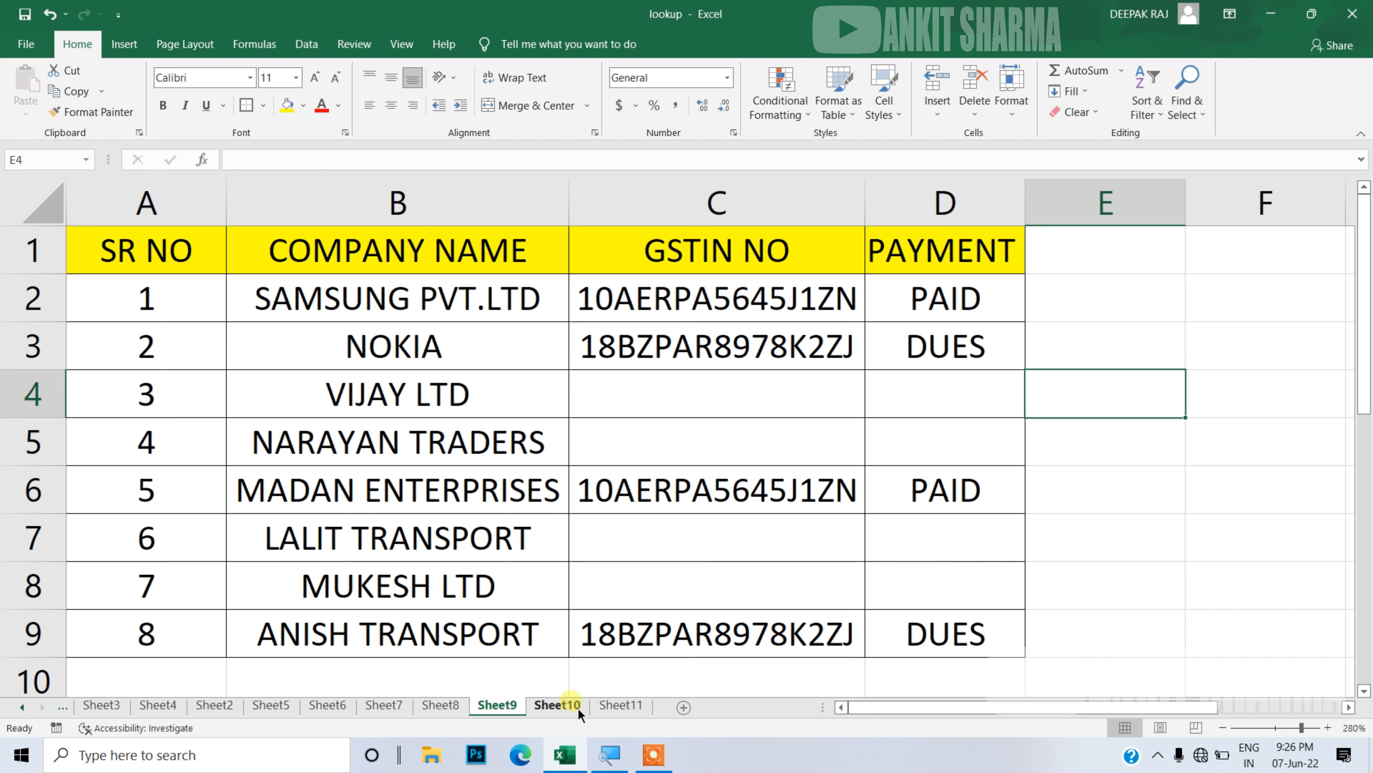
# Compare the company records on Sheet10 with the rows missing GSTIN and payment data on Sheet9.
pyautogui.click(562, 704)
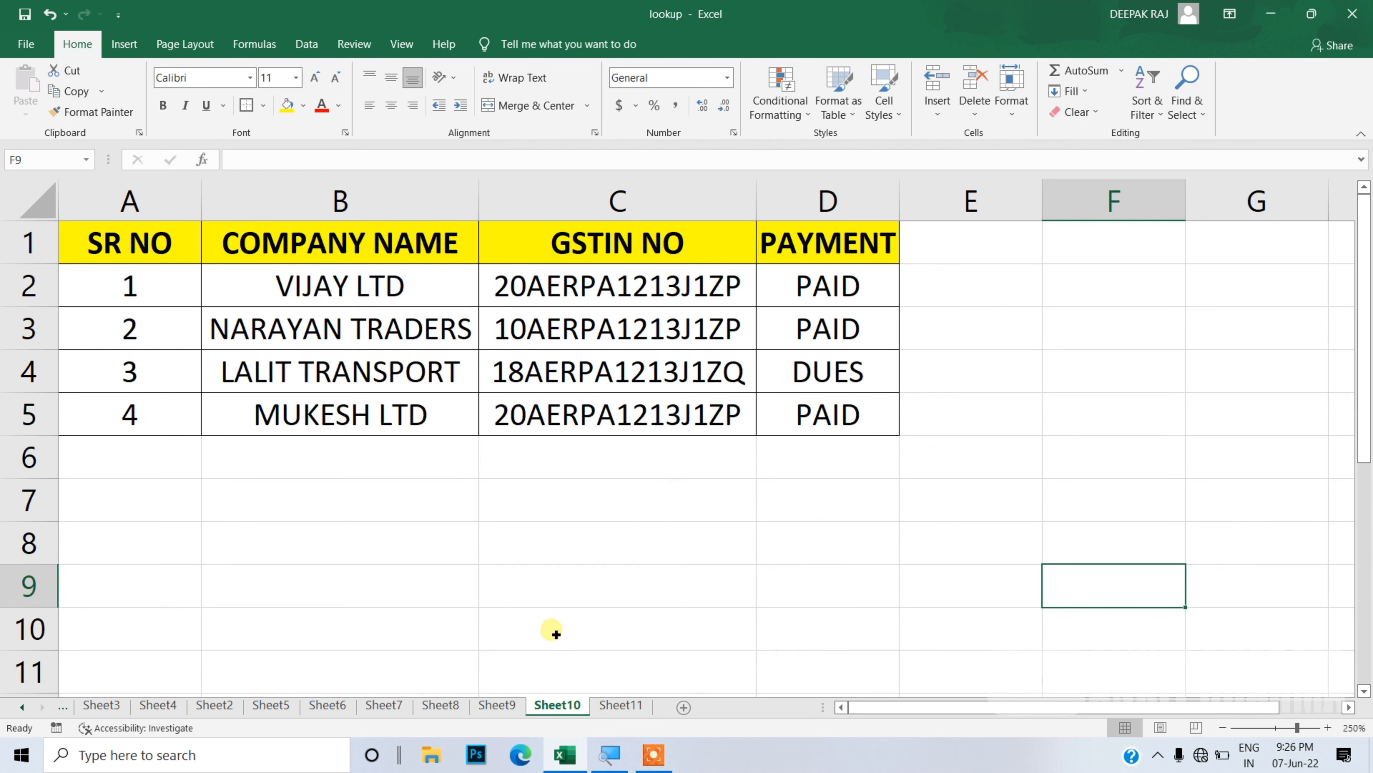
pyautogui.click(513, 705)
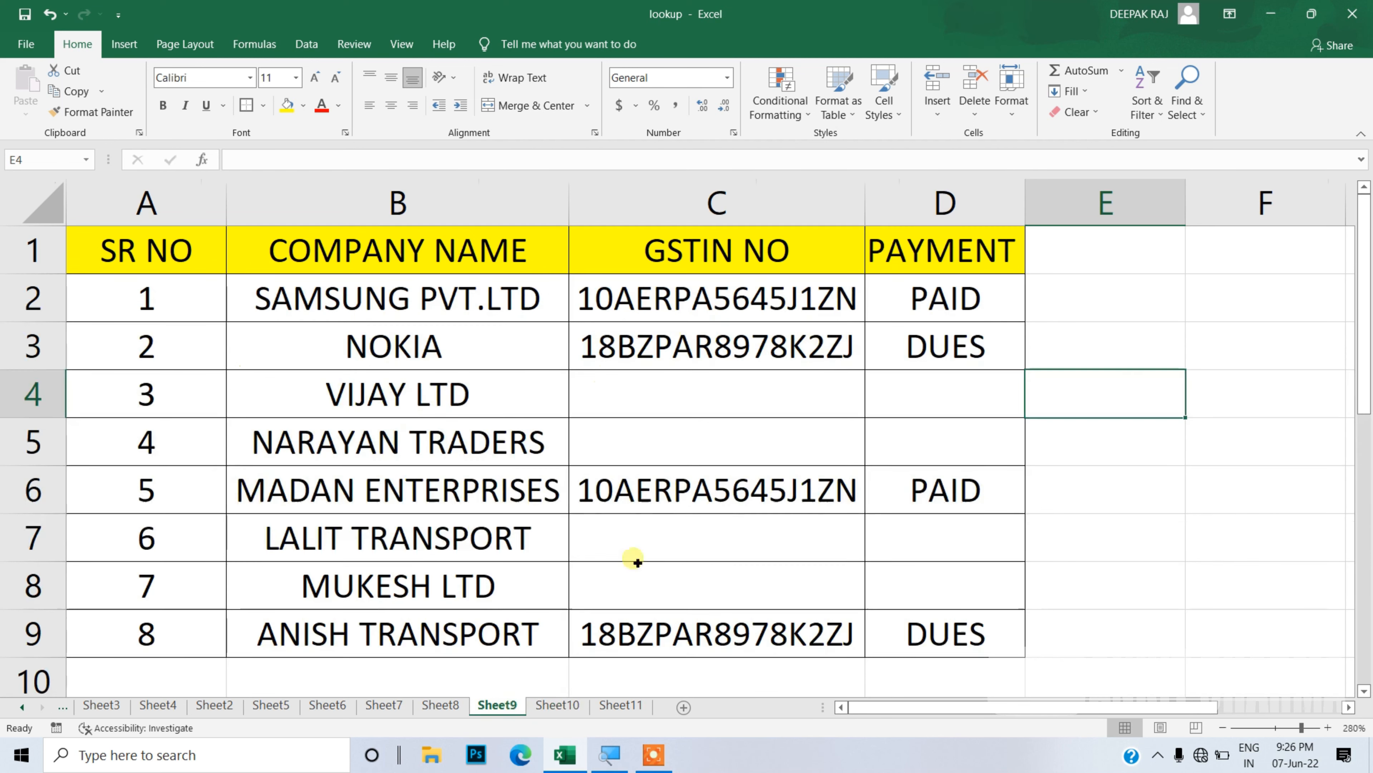
pyautogui.click(746, 439)
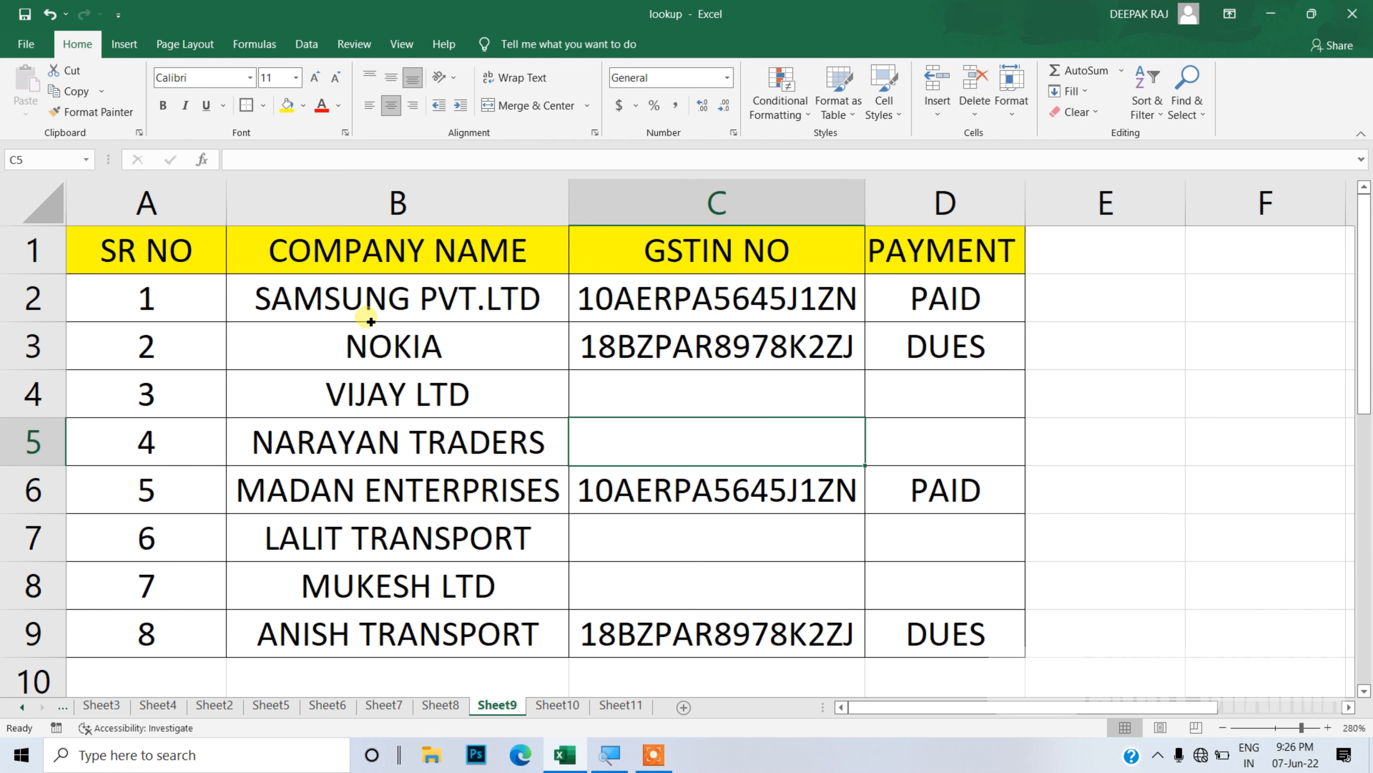
# Turn on filtering for the whole company table on Sheet9.
pyautogui.click(195, 331)
pyautogui.hotkey('ctrl', 'a')
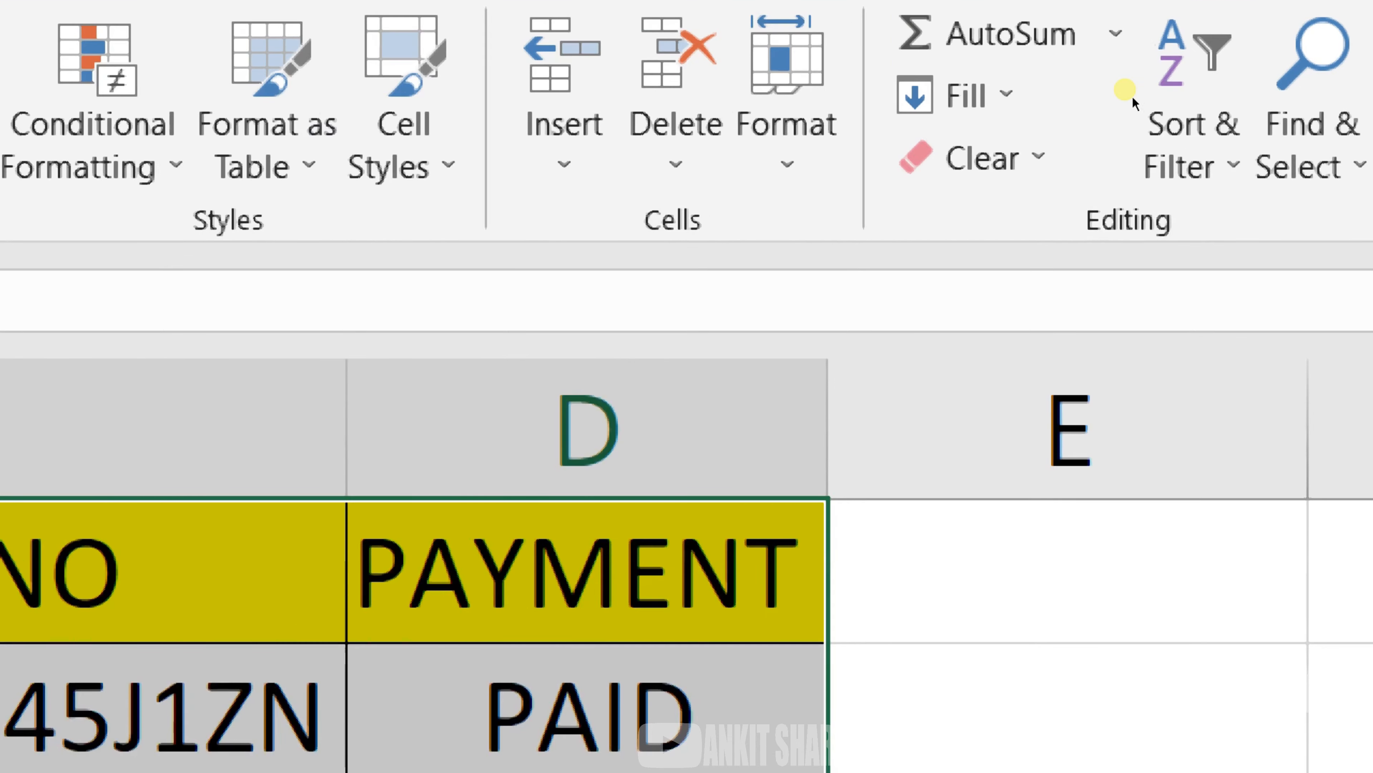
pyautogui.click(1157, 116)
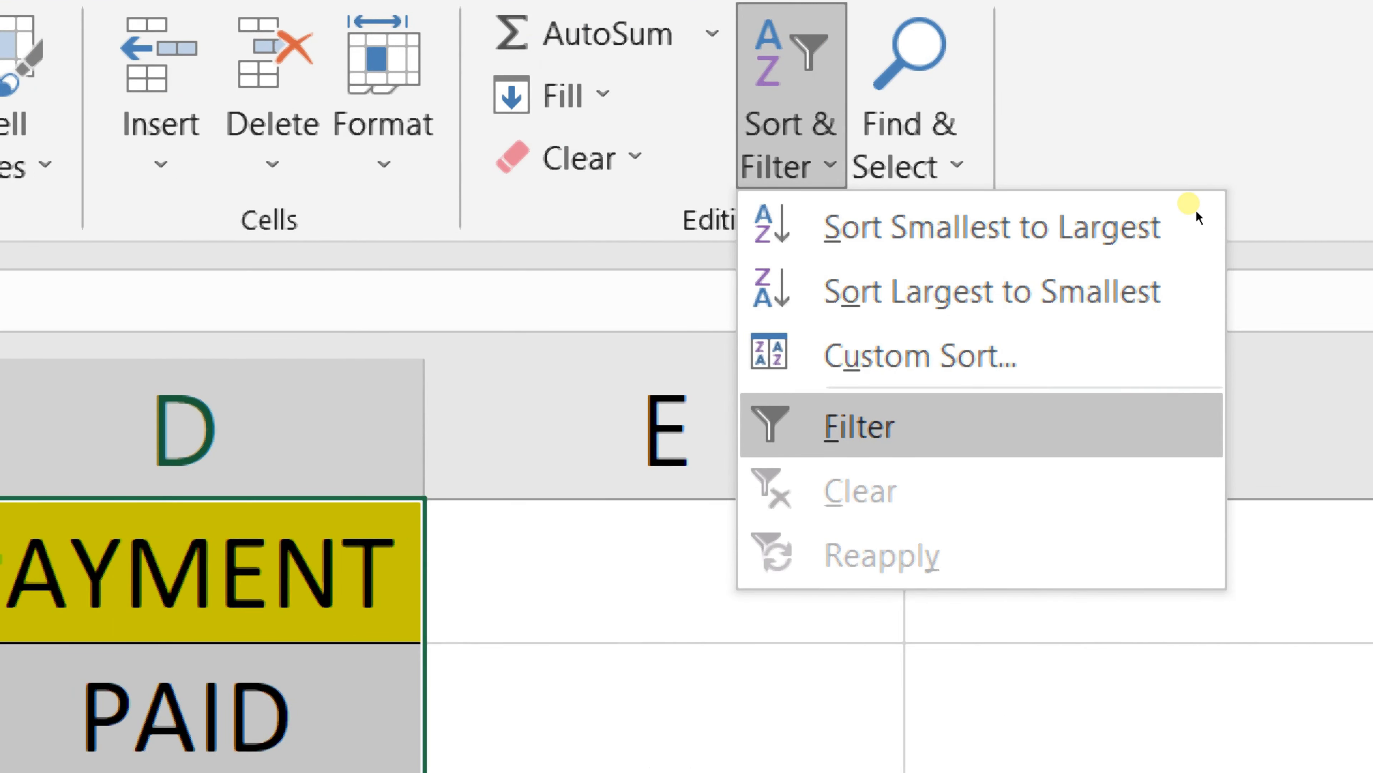
pyautogui.press('Return')
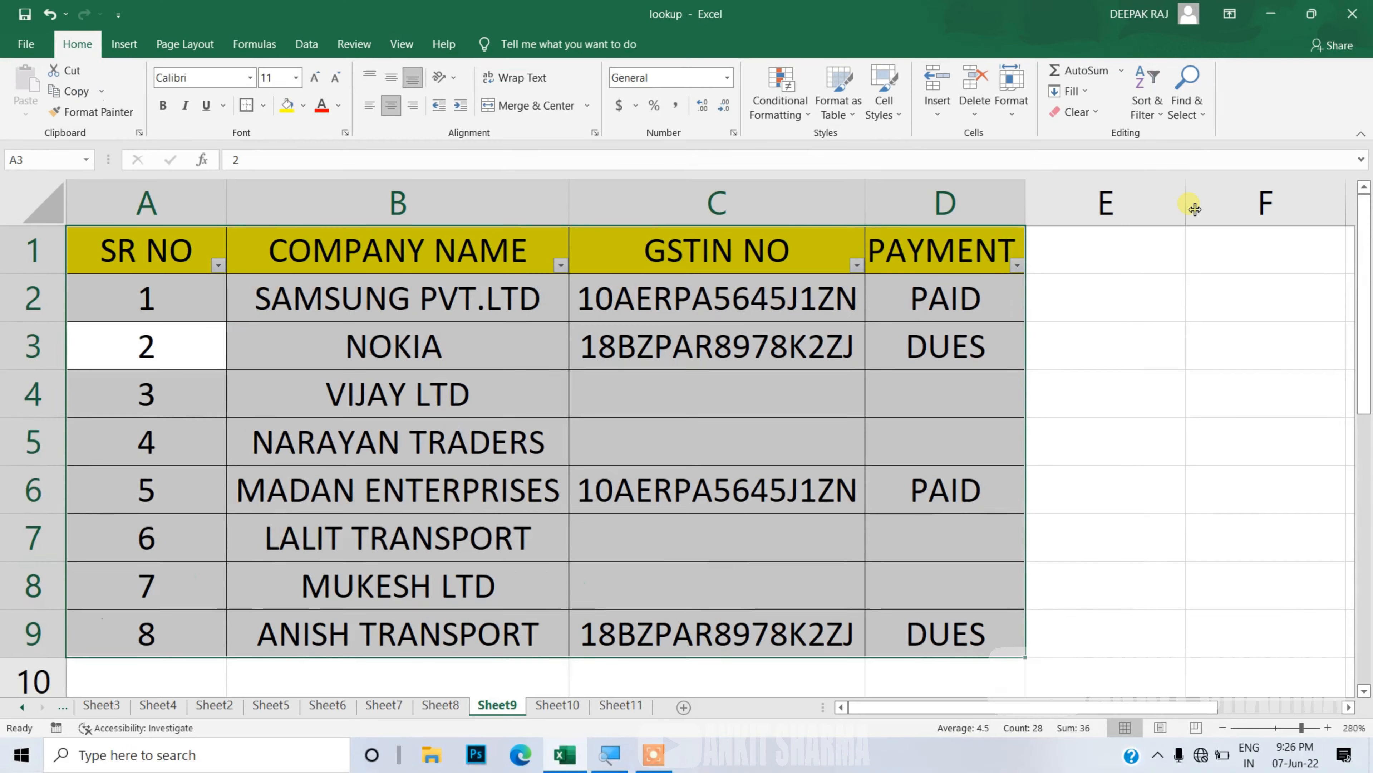
pyautogui.click(776, 311)
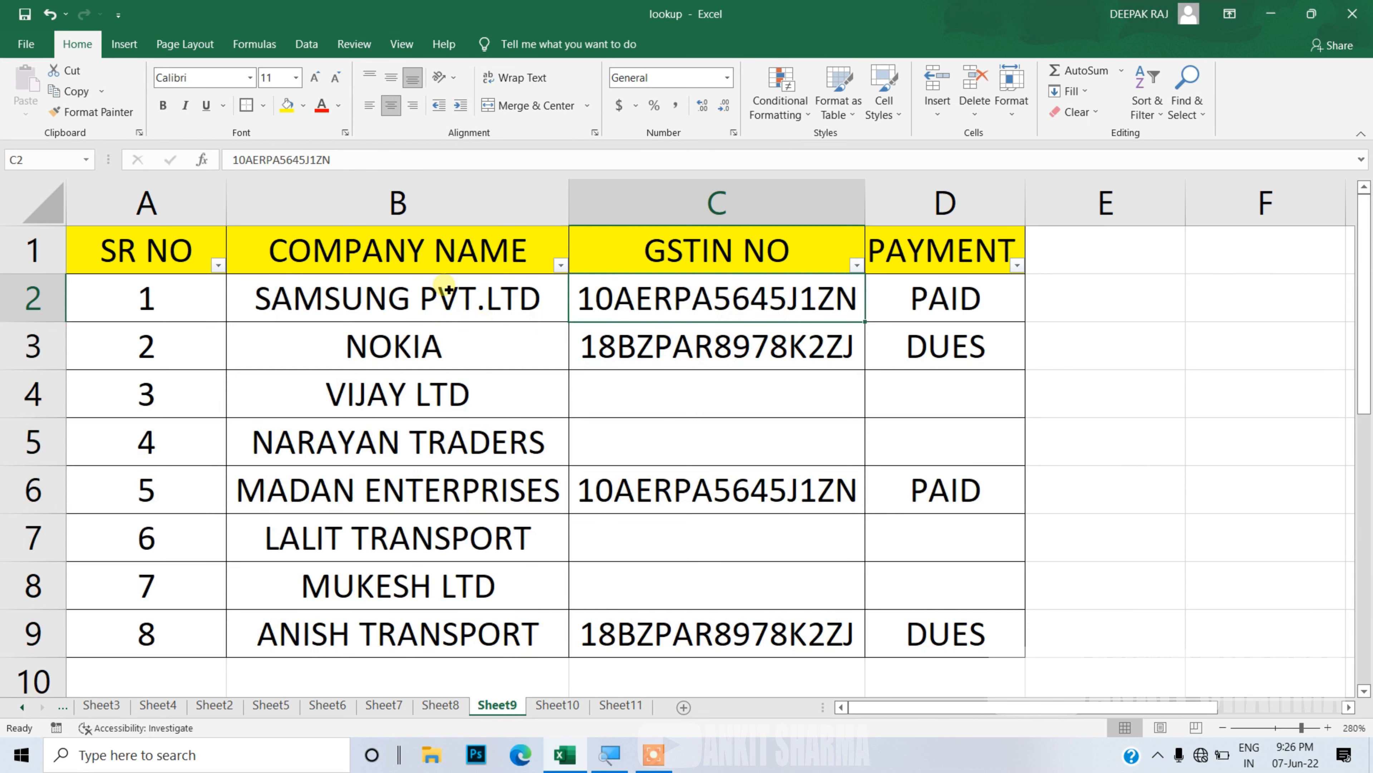
# Filter the GSTIN NO column so that only its blank rows are shown.
pyautogui.click(779, 270)
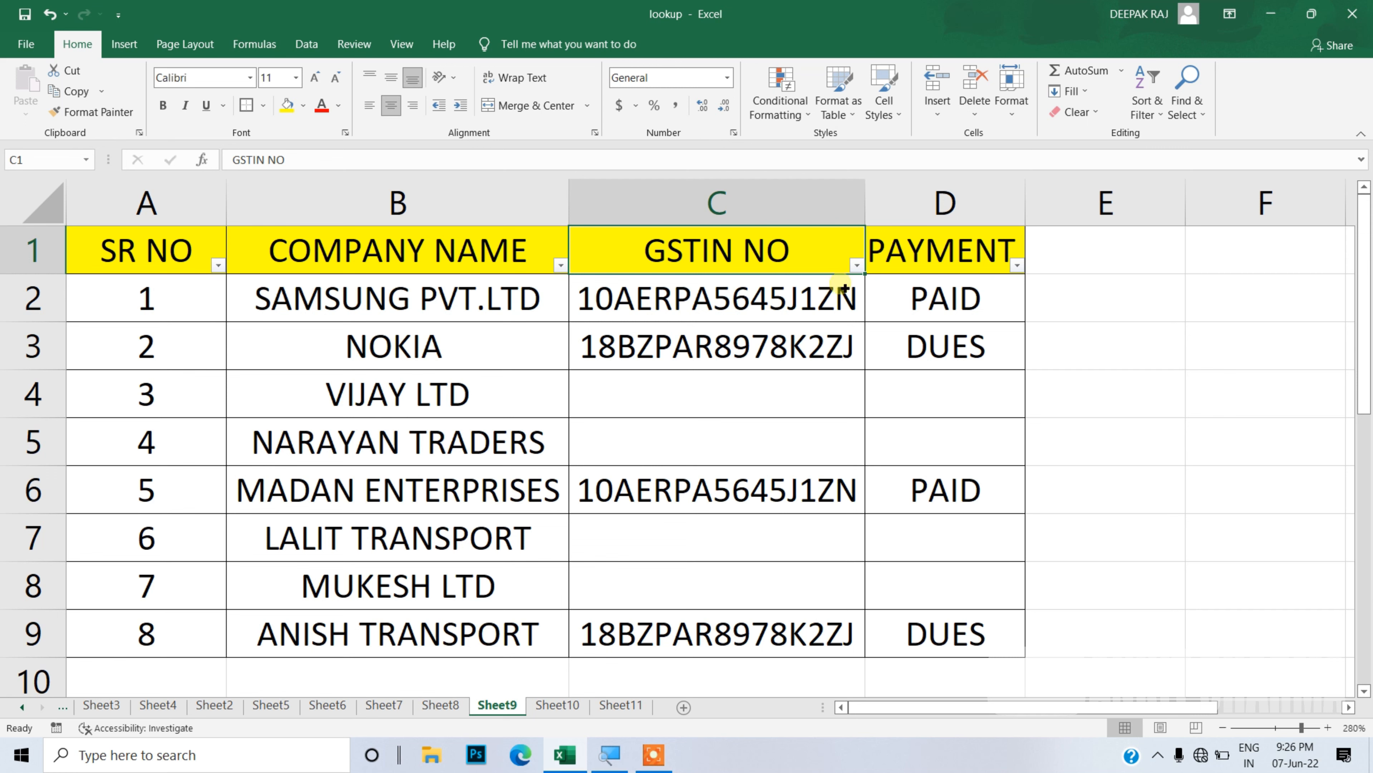
pyautogui.click(857, 265)
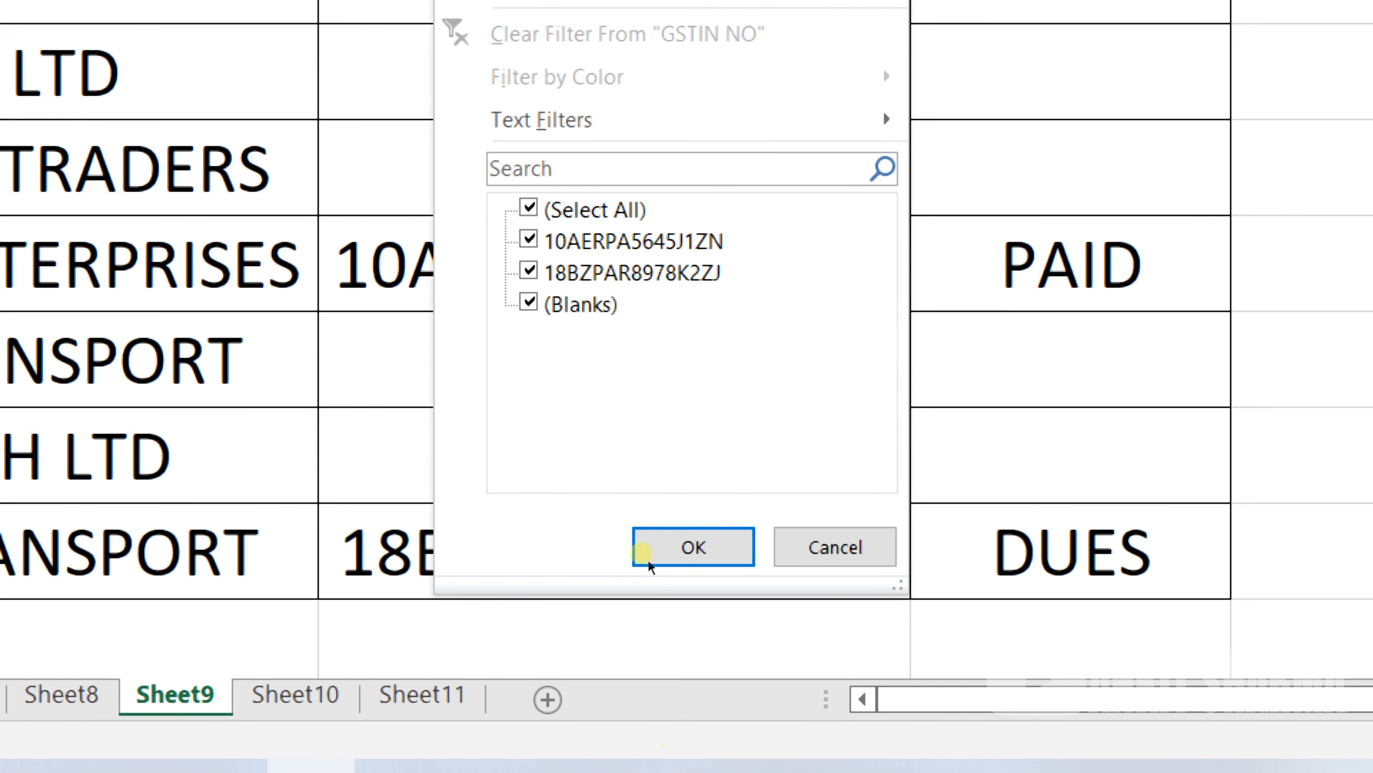
pyautogui.click(680, 470)
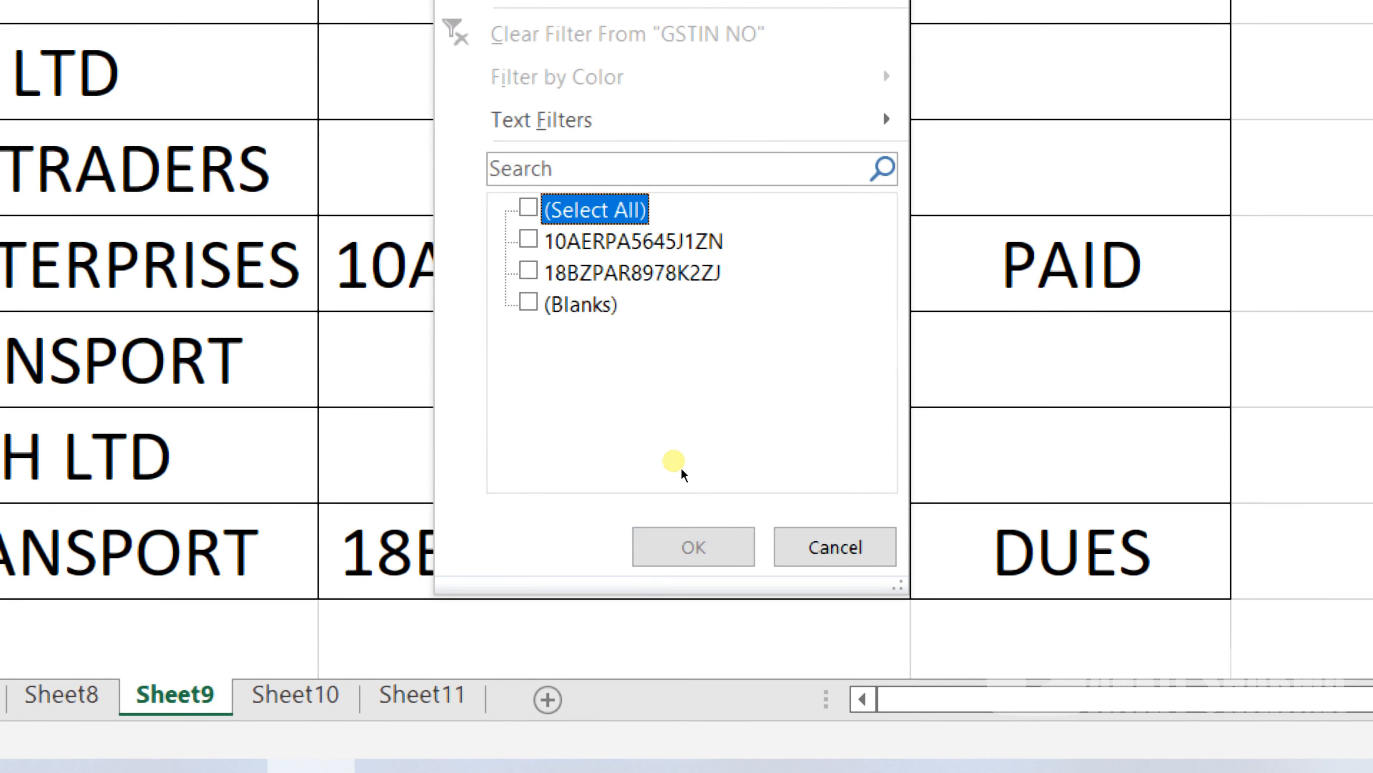
pyautogui.click(683, 516)
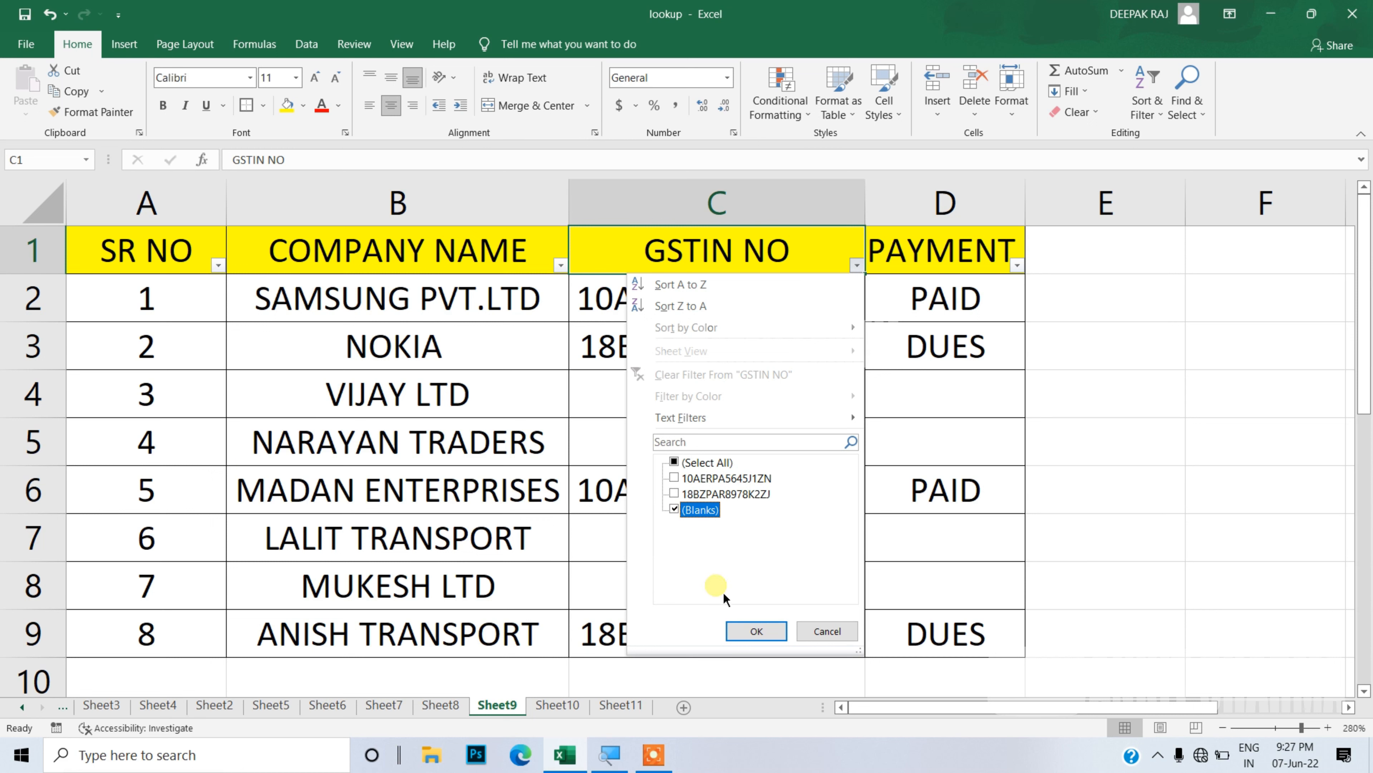
pyautogui.click(746, 632)
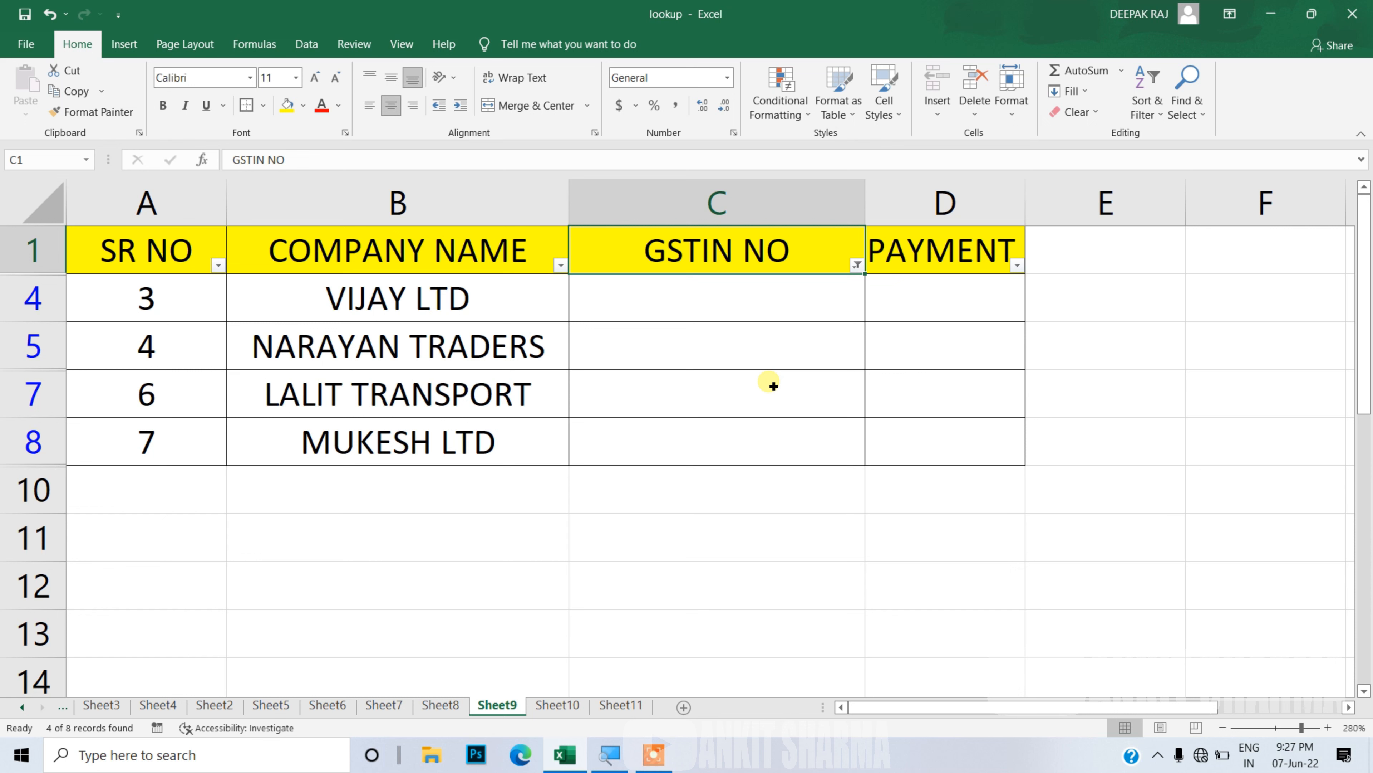
# Start a VLOOKUP formula in C4 with B4 as the lookup value and Sheet10!B1:D5 as the table array.
pyautogui.click(735, 314)
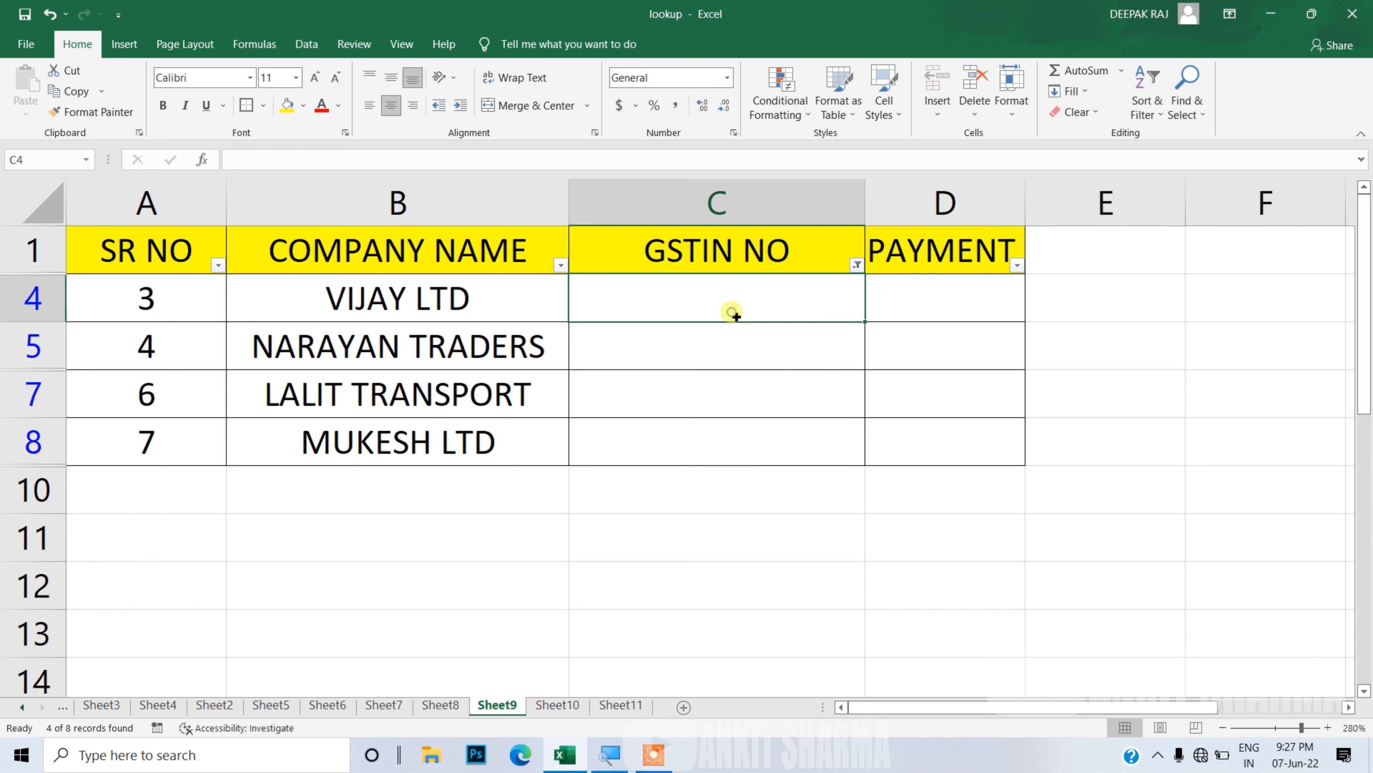
pyautogui.write('=VLOOKUP(')
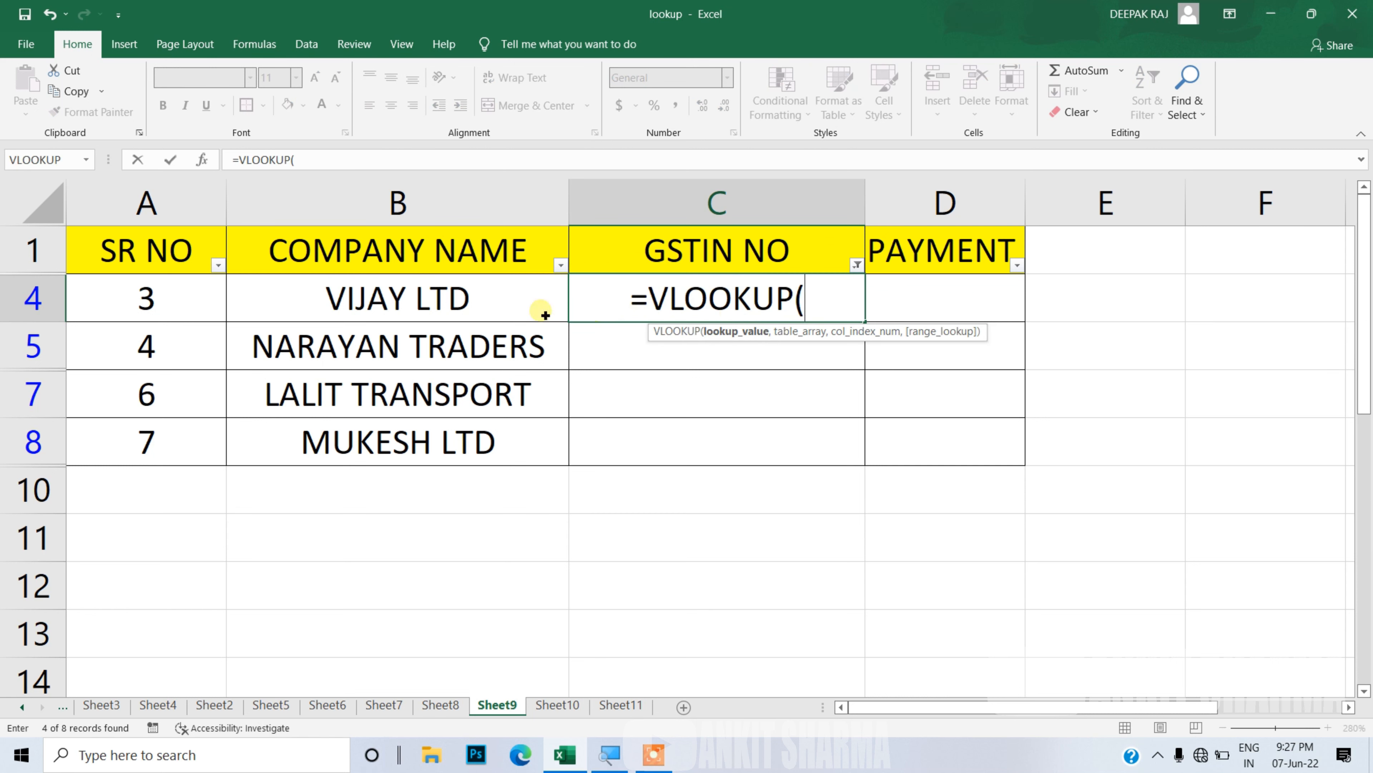
pyautogui.click(503, 312)
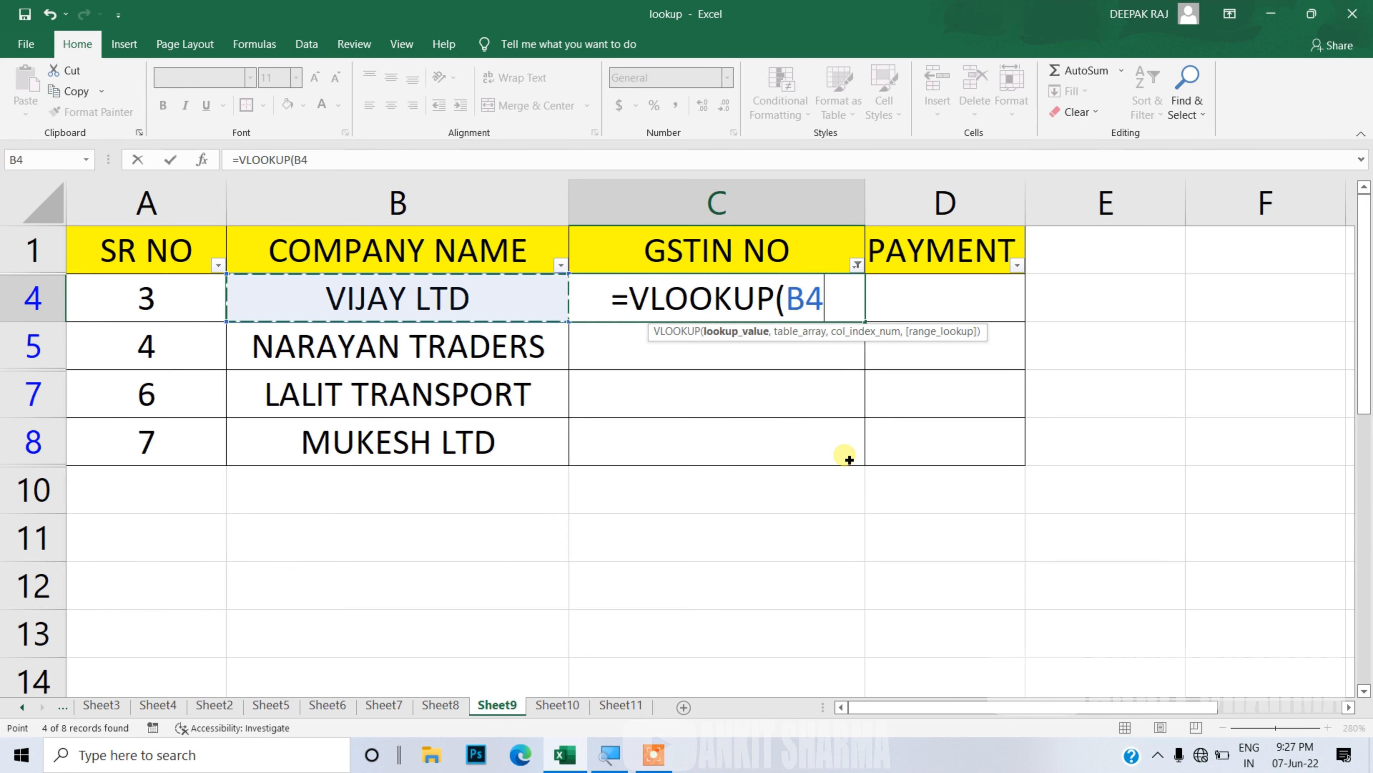
pyautogui.write(',')
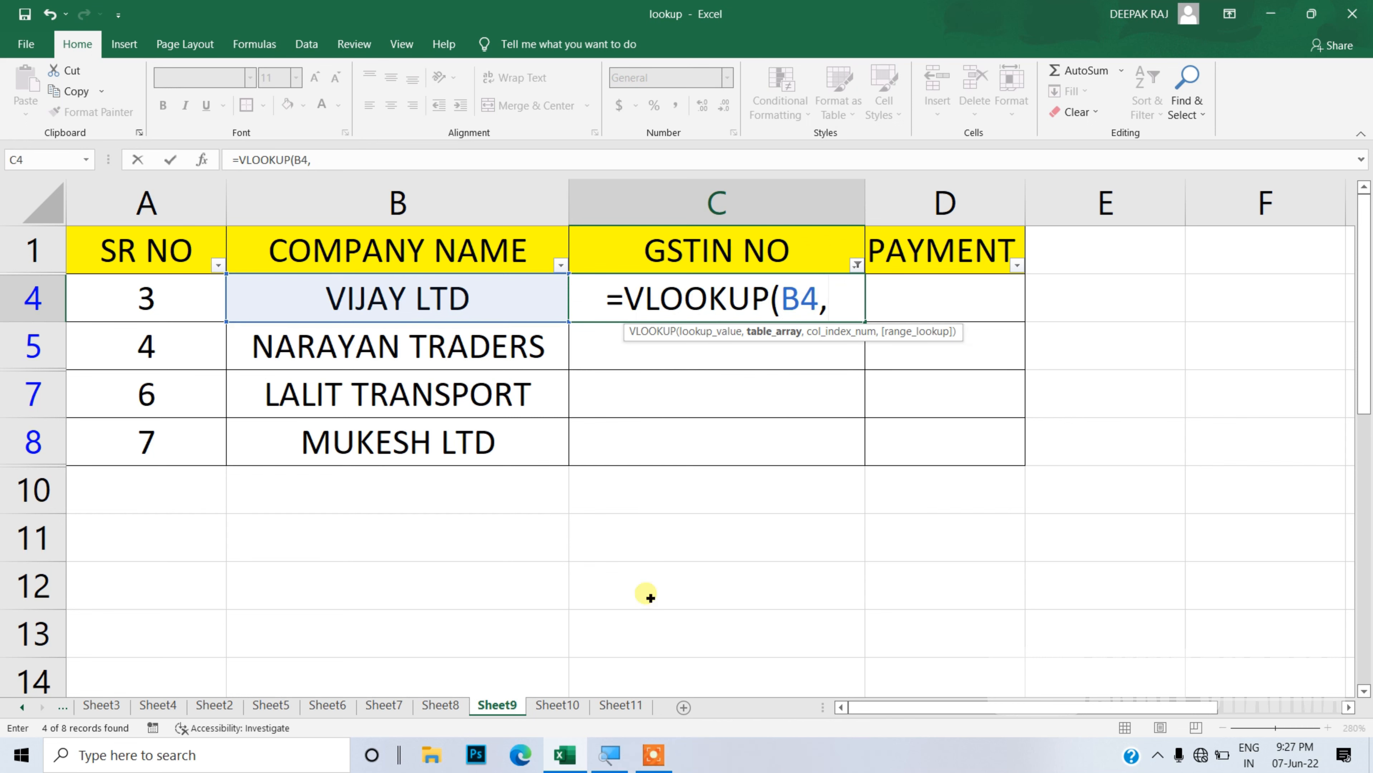
pyautogui.click(547, 713)
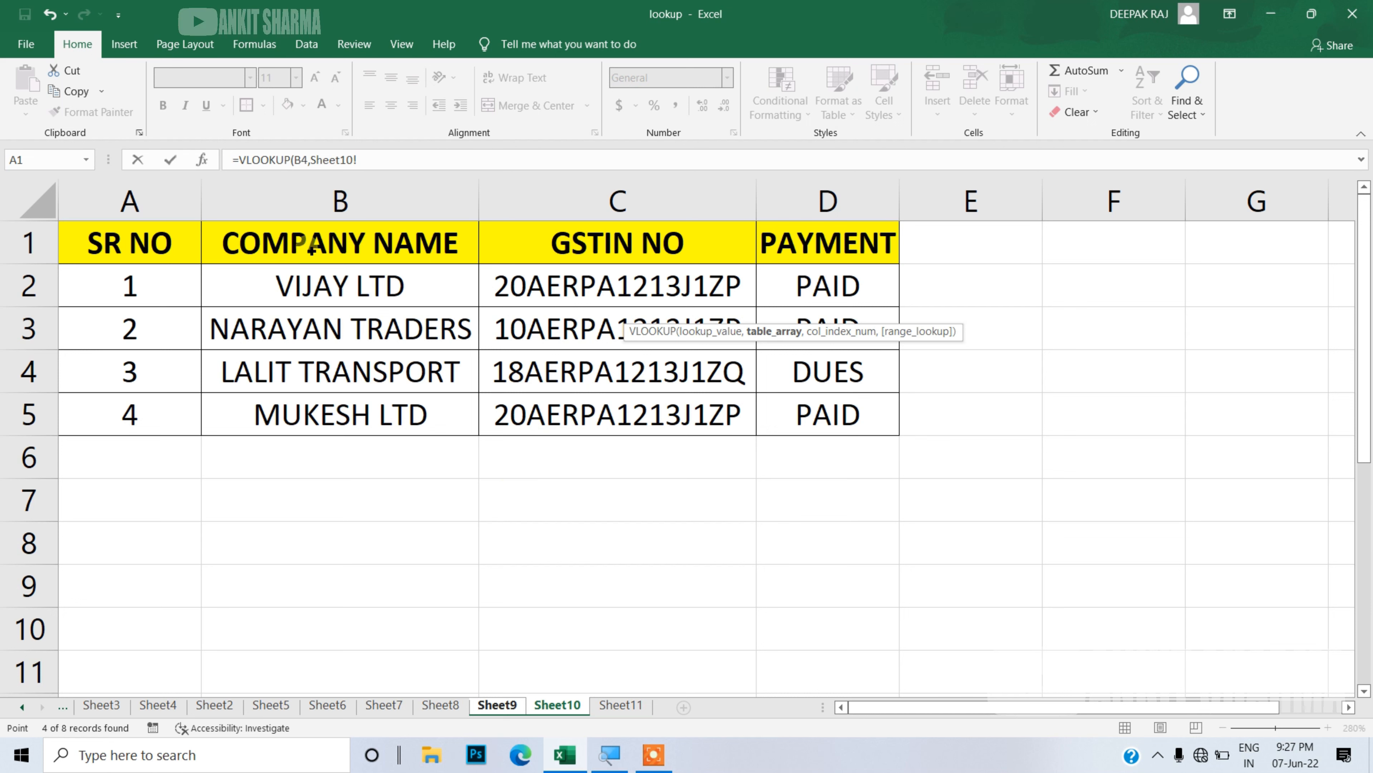
pyautogui.moveTo(312, 246); pyautogui.dragTo(816, 407)
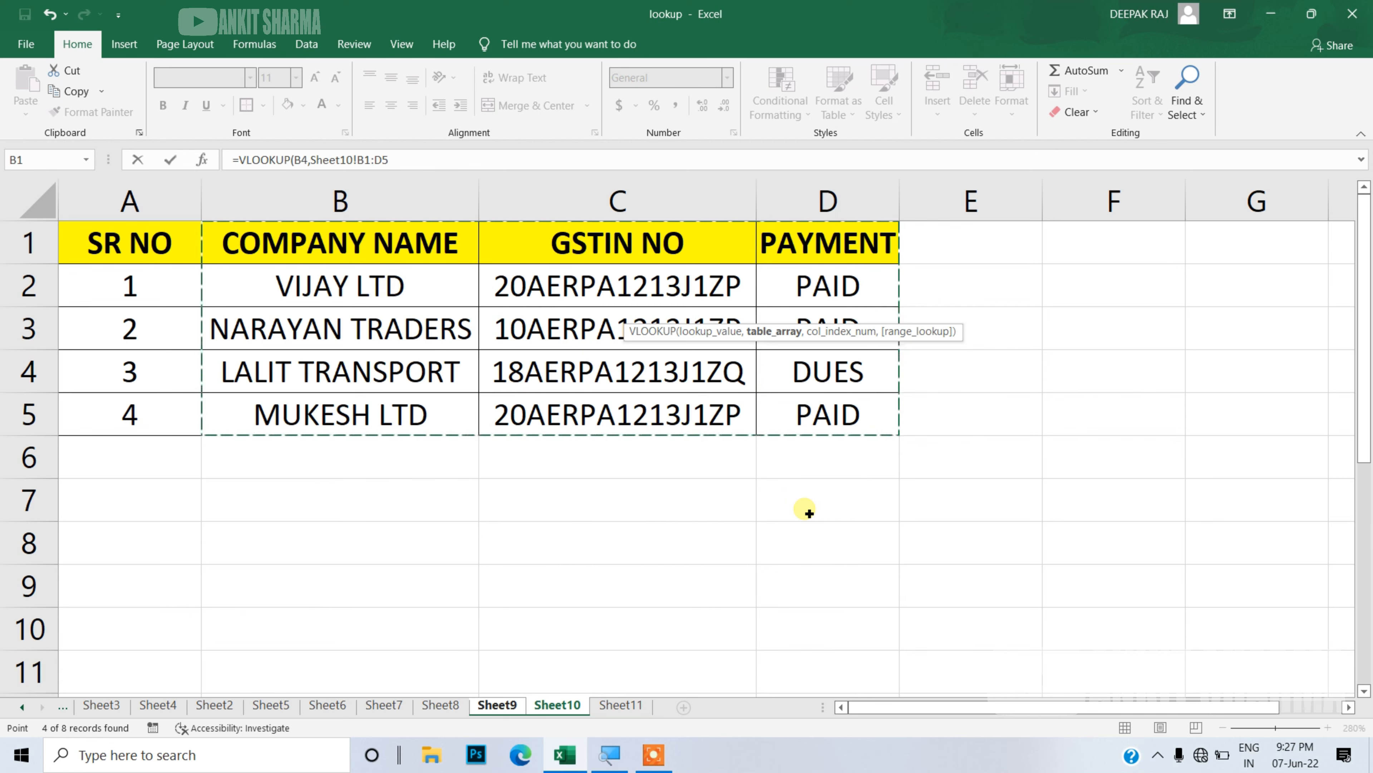
pyautogui.write(',')
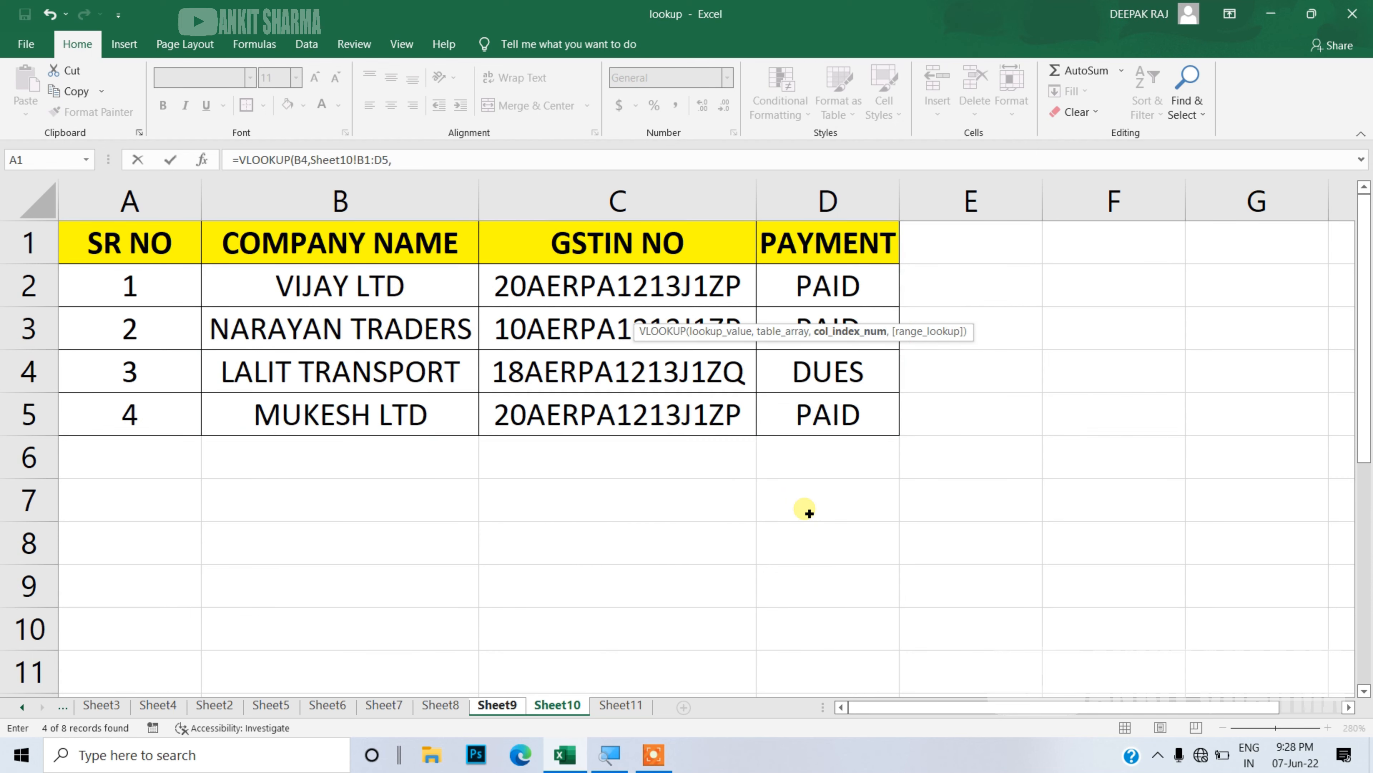
# Make the end reference of the VLOOKUP table array absolute, giving Sheet10!B1:$D$5, and proceed to the column index argument.
pyautogui.press('BackSpace')
pyautogui.press('BackSpace')
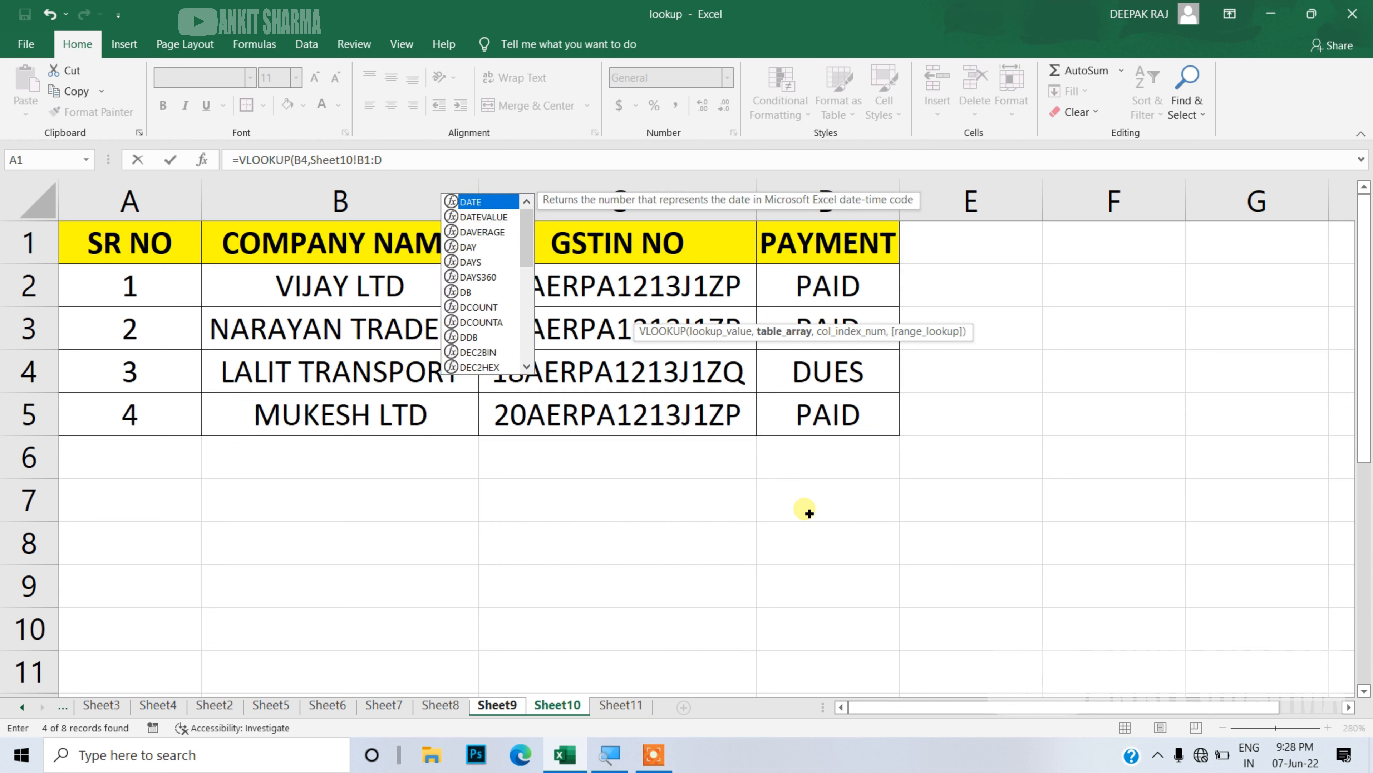
pyautogui.write('5')
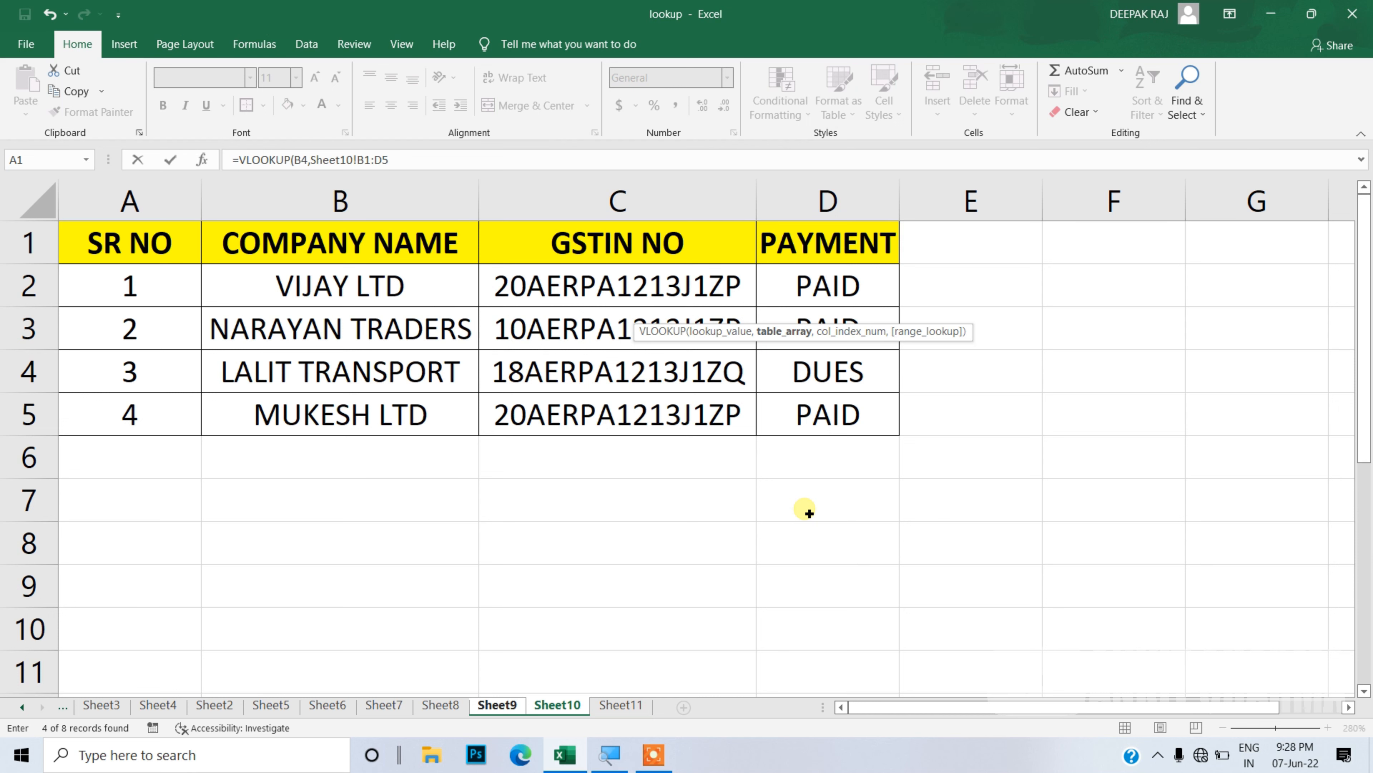
pyautogui.press('F4')
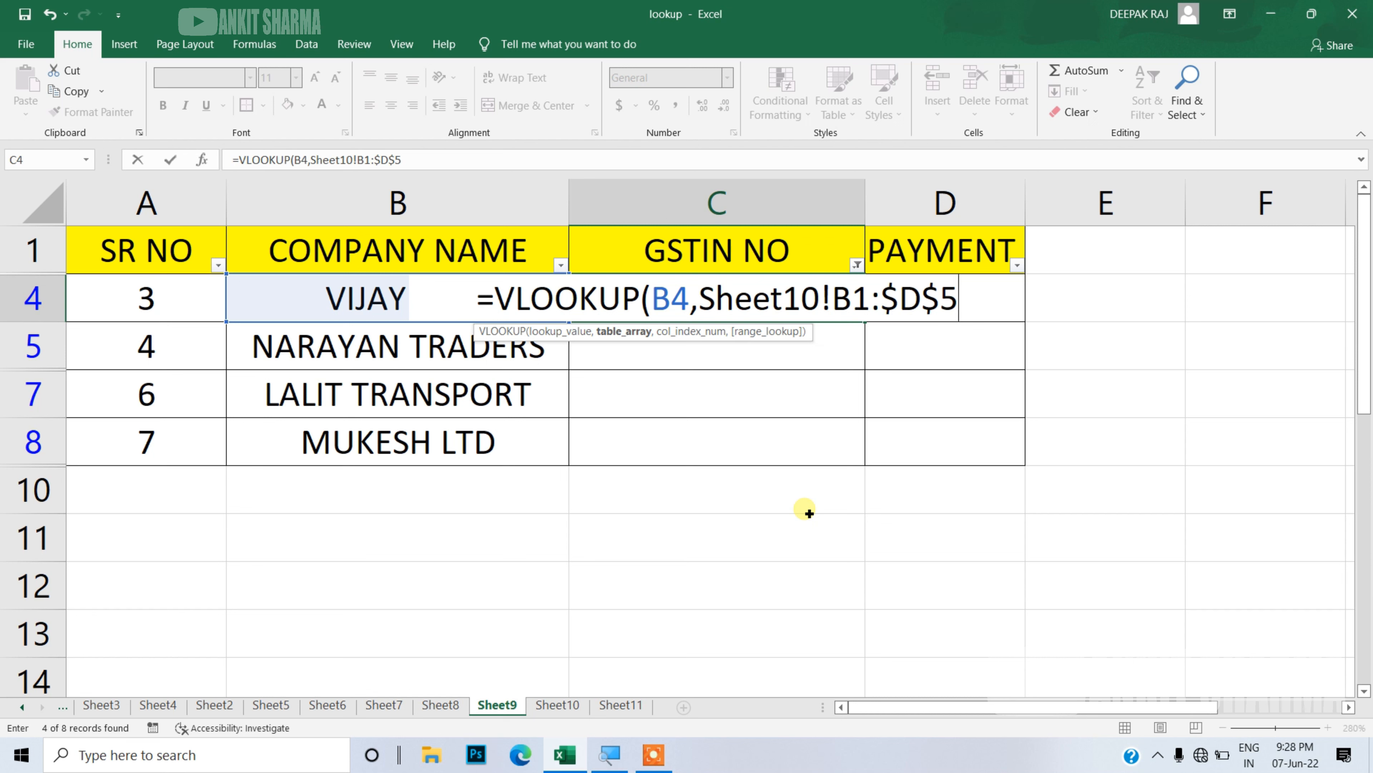
pyautogui.write(',')
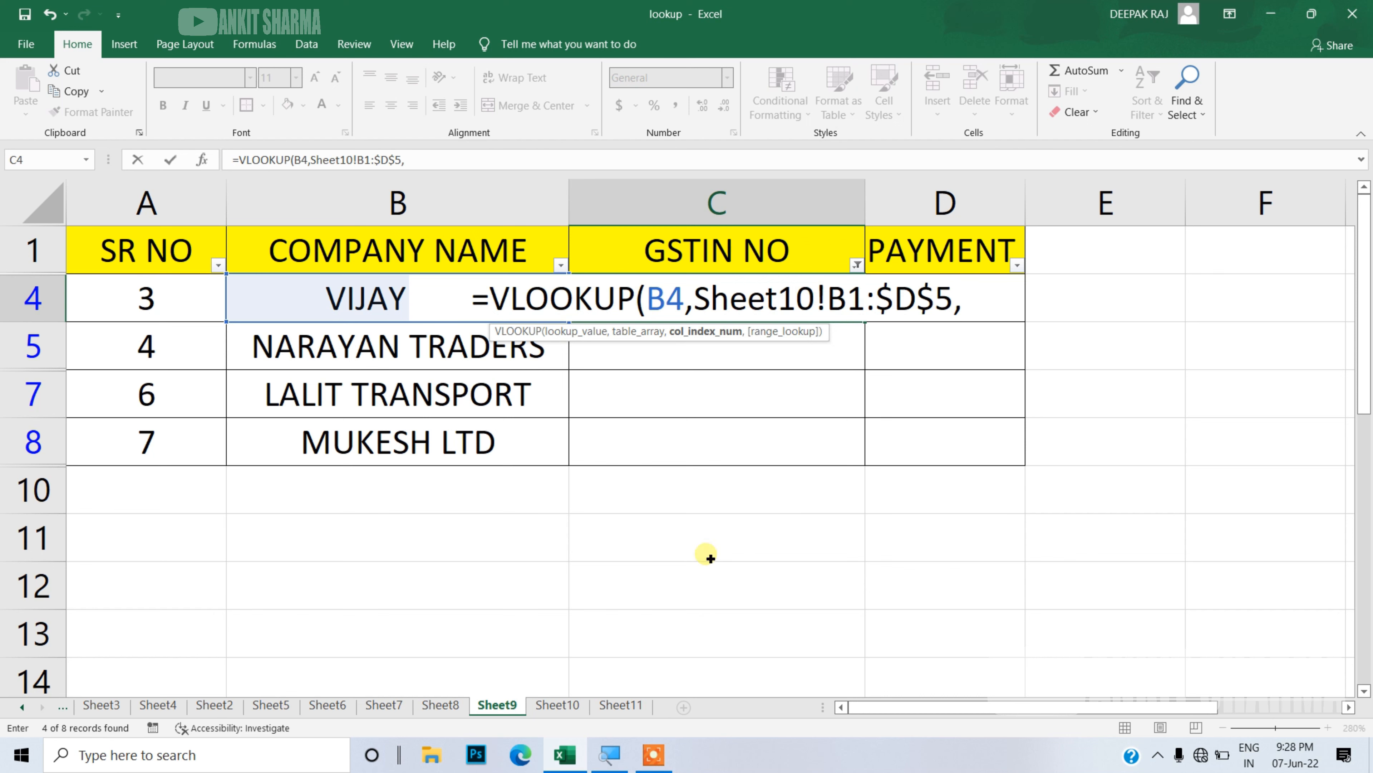
# Add column index 2 with a Sheet10! prefix and range lookup 0 to the VLOOKUP, and try to enter the formula.
pyautogui.click(565, 713)
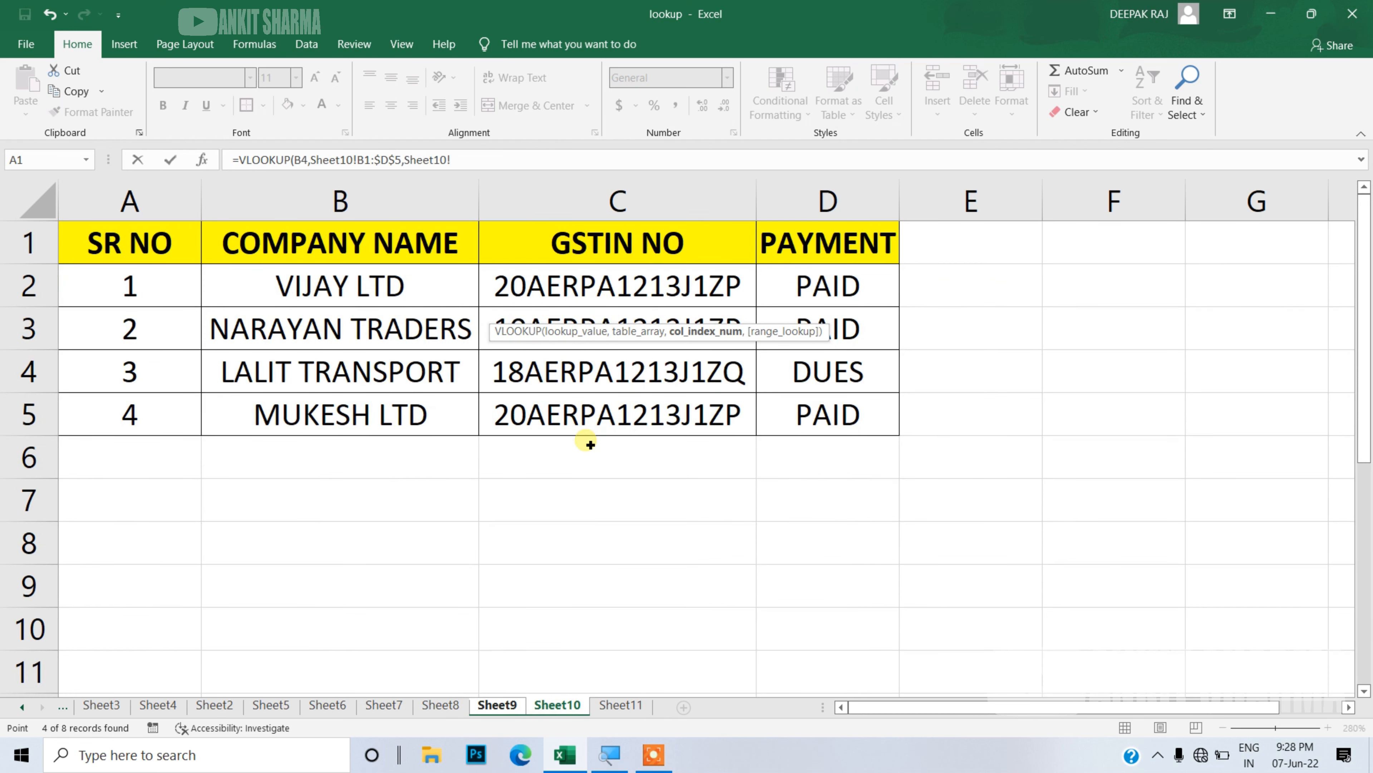
pyautogui.write('2')
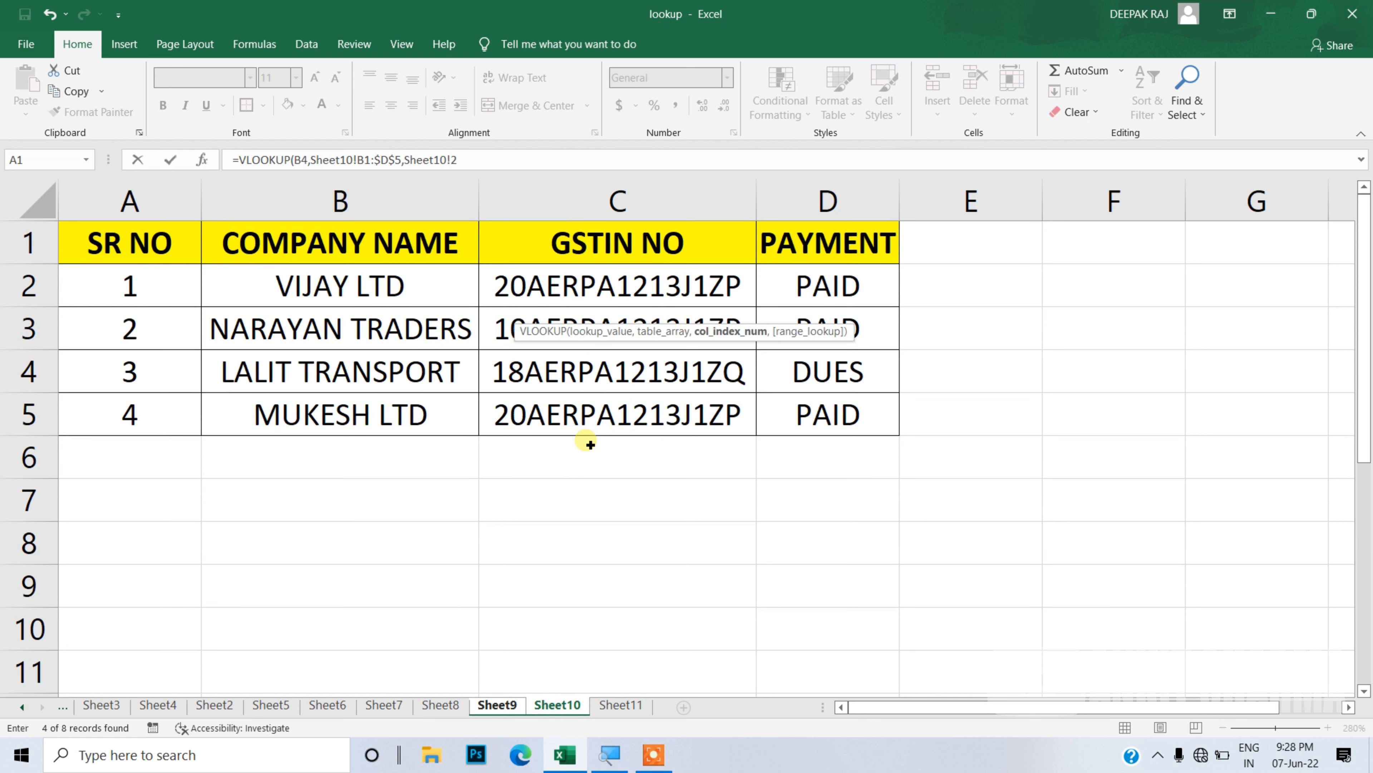
pyautogui.write(',0')
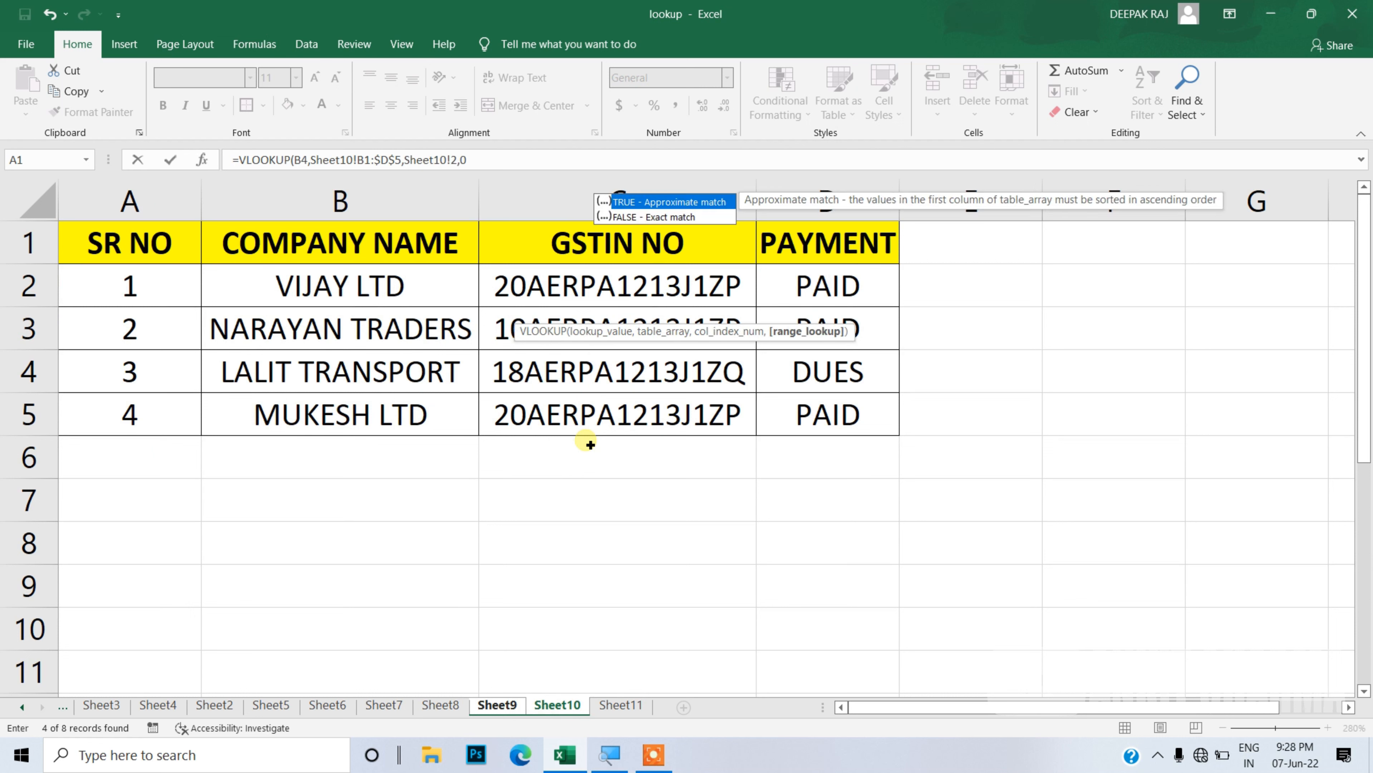
pyautogui.write(')')
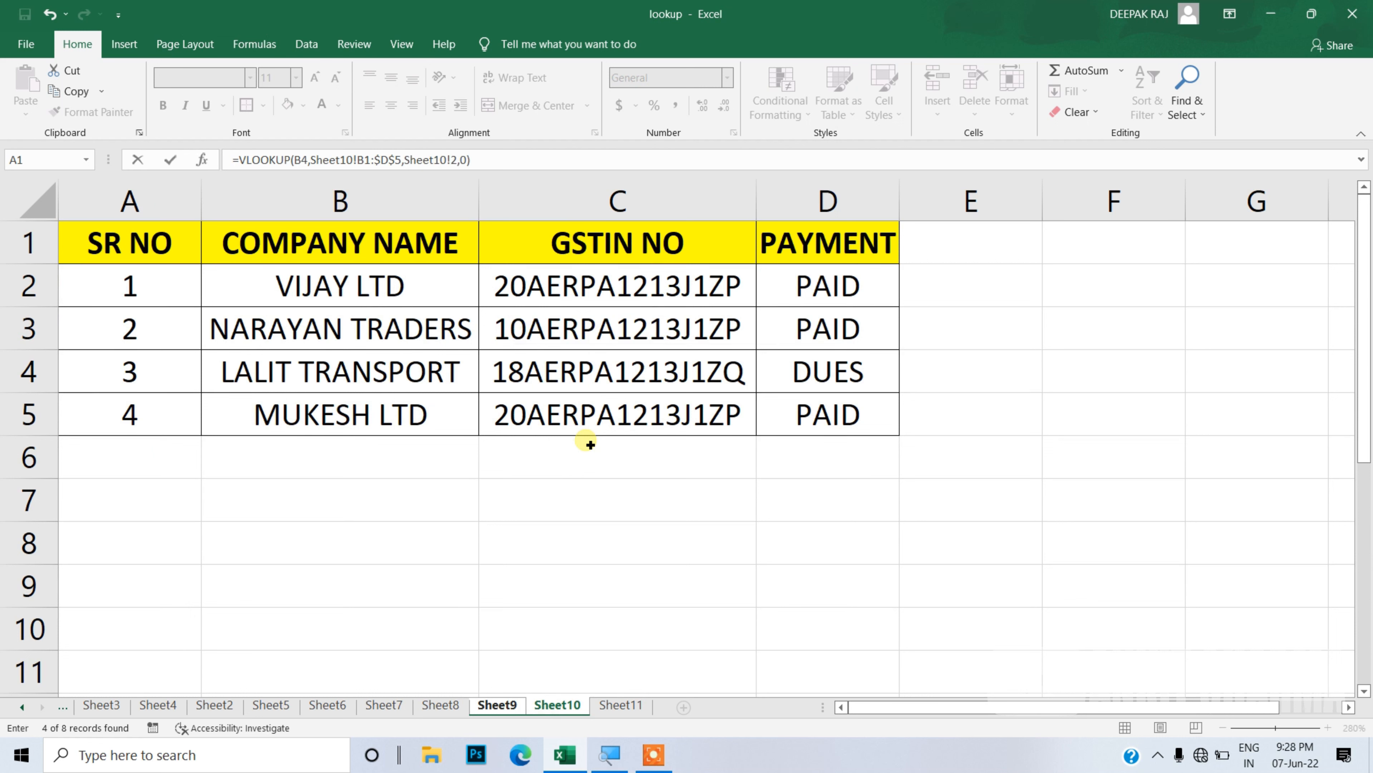
pyautogui.press('Return')
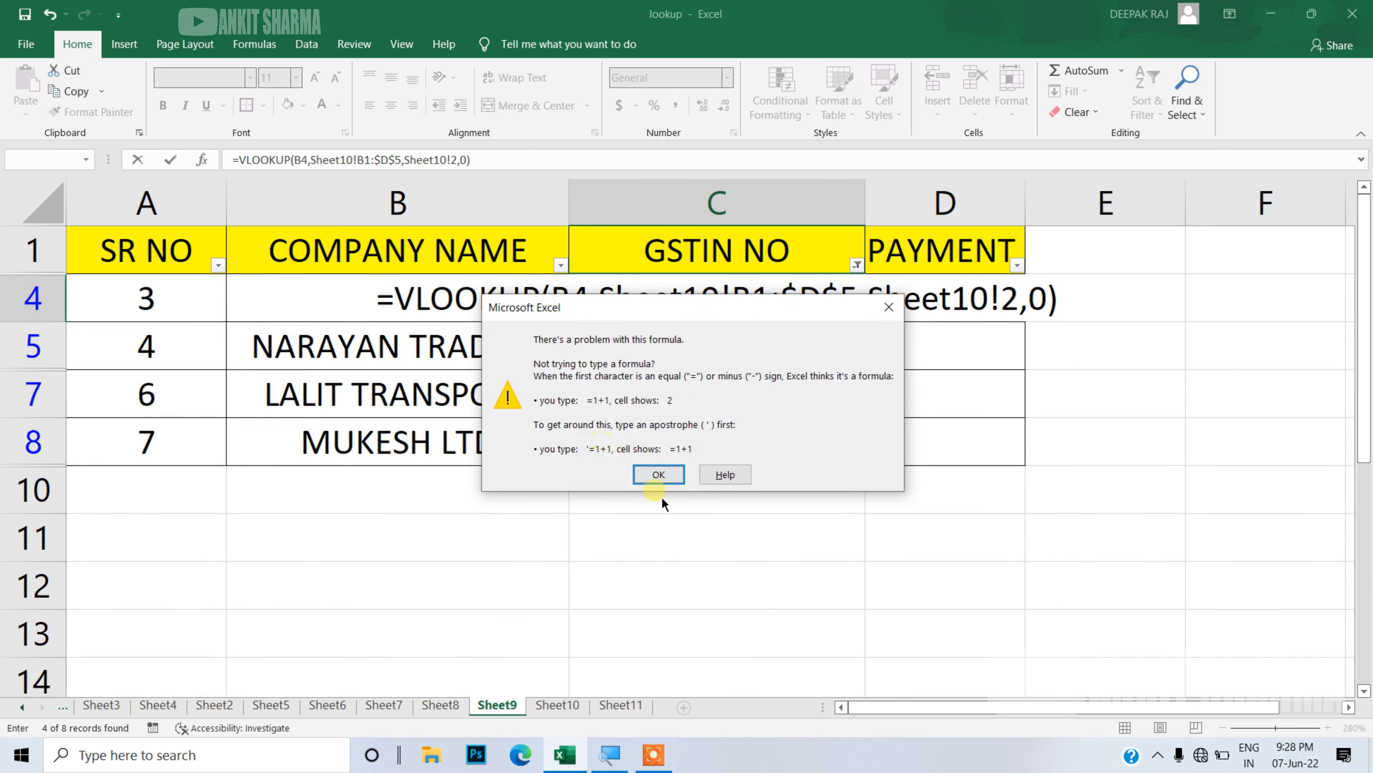
pyautogui.click(666, 486)
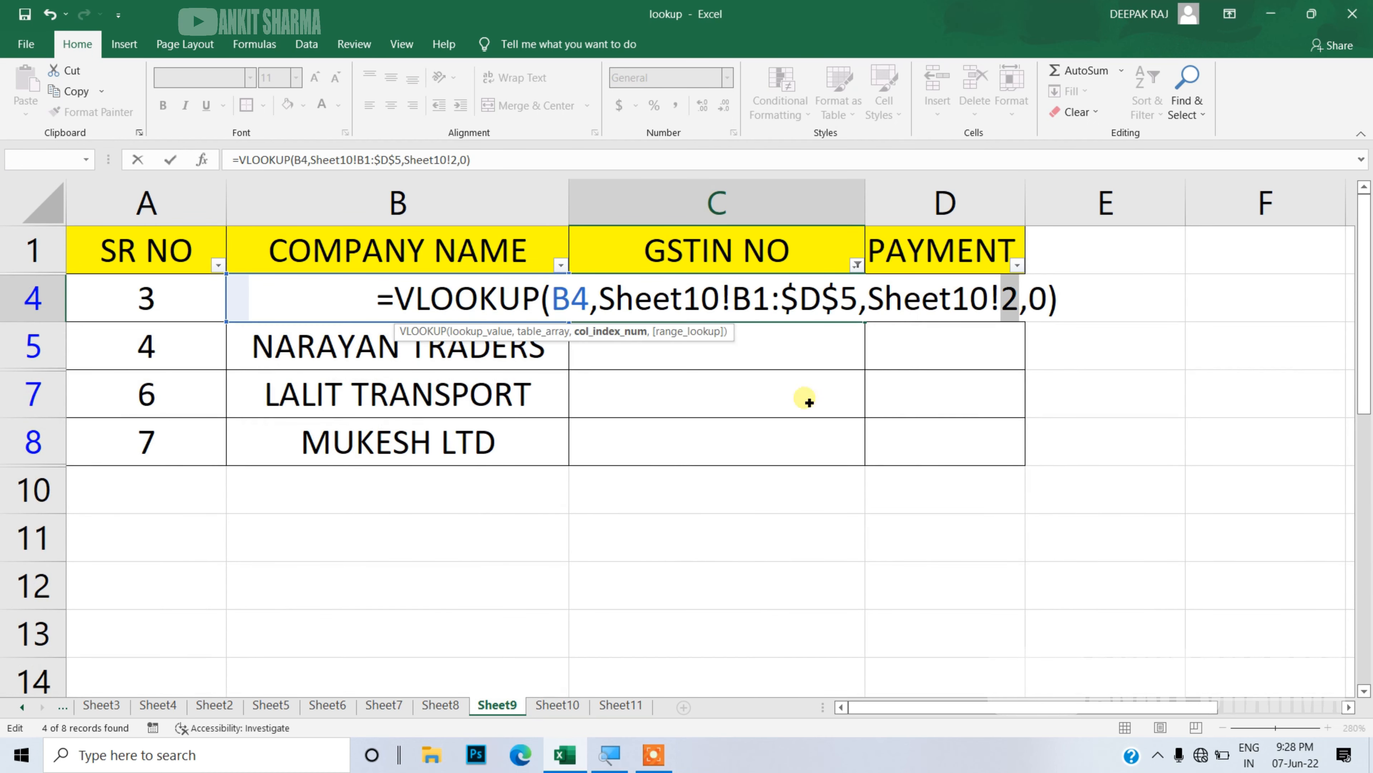
# Remove the stray Sheet10! before the column index and enter =VLOOKUP(B4,Sheet10!B1:$D$5,2,0) in C4.
pyautogui.click(1000, 298)
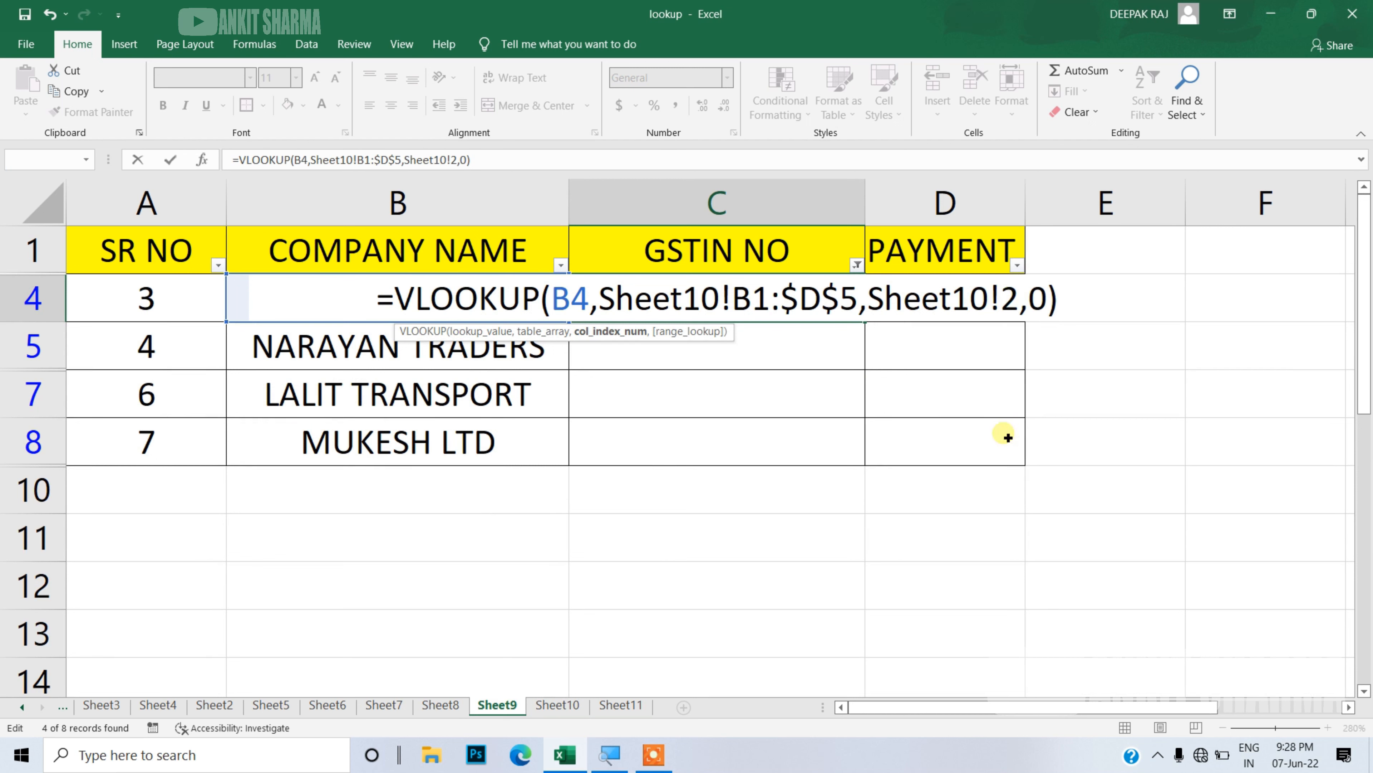
pyautogui.press('BackSpace')
pyautogui.press('BackSpace')
pyautogui.press('BackSpace')
pyautogui.press('BackSpace')
pyautogui.press('BackSpace')
pyautogui.press('BackSpace')
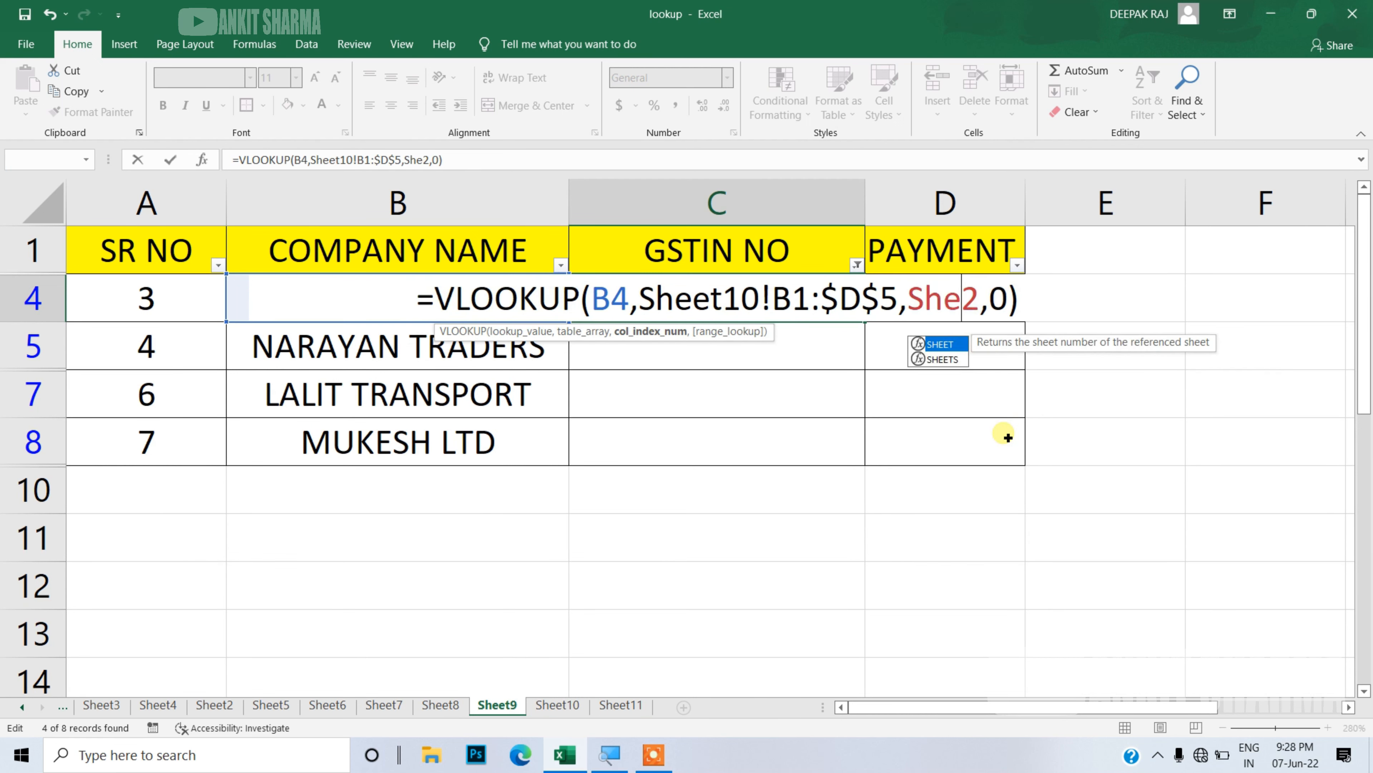
pyautogui.press('BackSpace')
pyautogui.press('BackSpace')
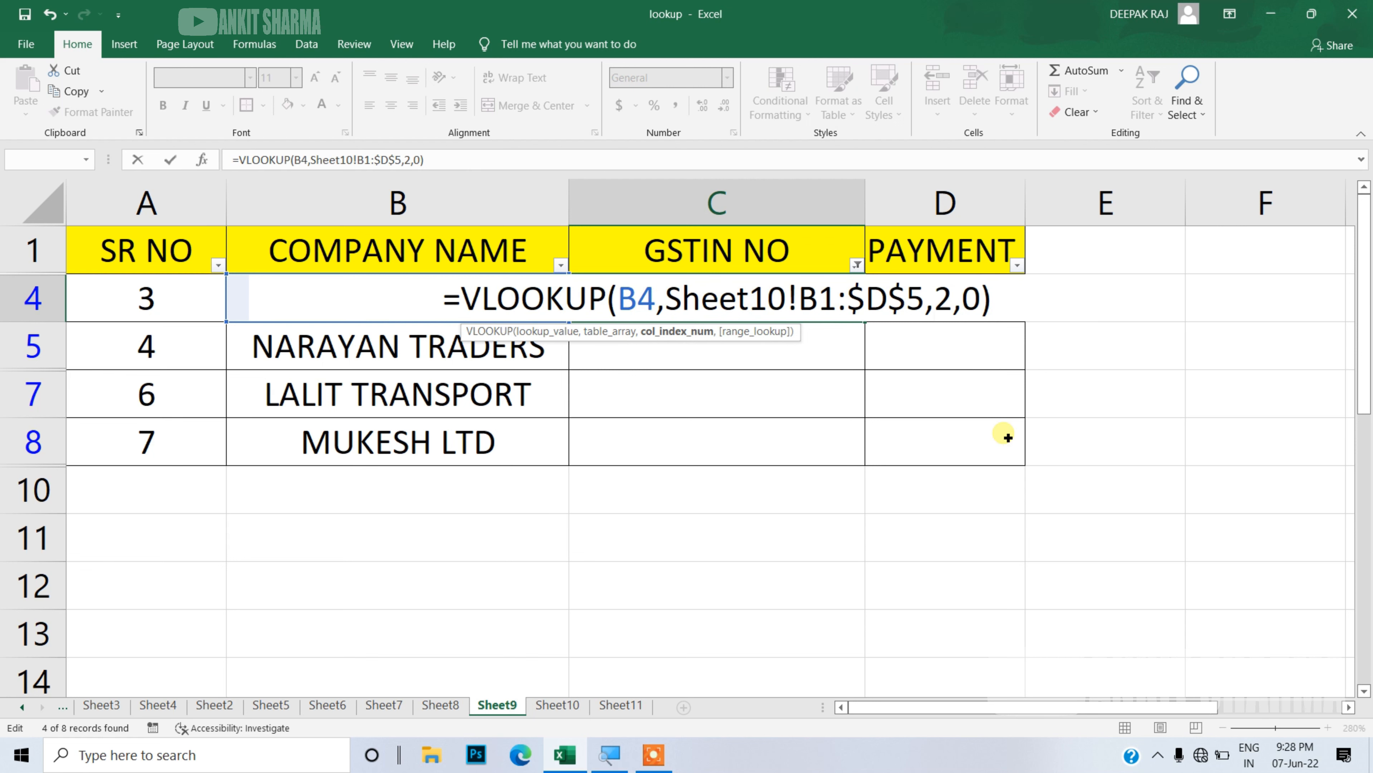
pyautogui.press('Return')
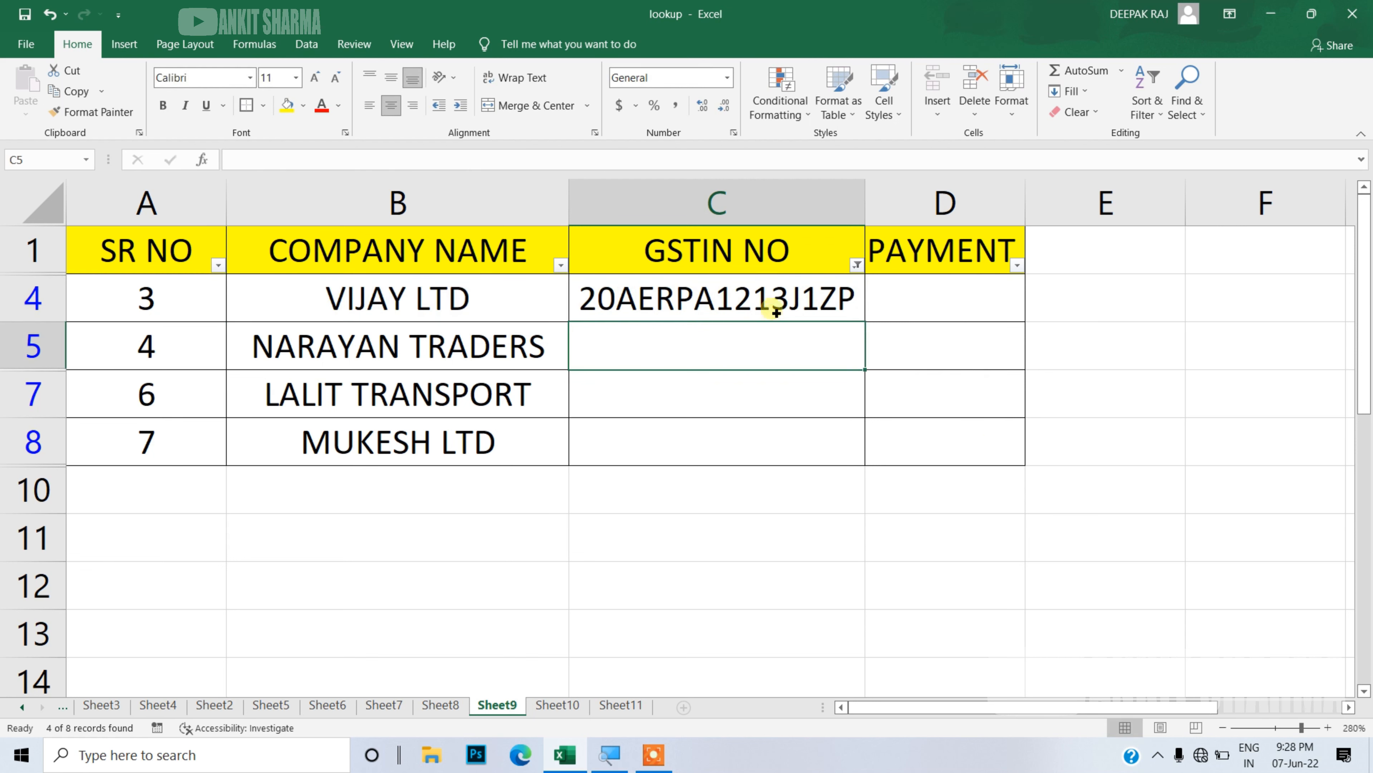
# Review the VLOOKUP formula in C4 and fill it down the GSTIN NO column through C8.
pyautogui.doubleClick(776, 301)
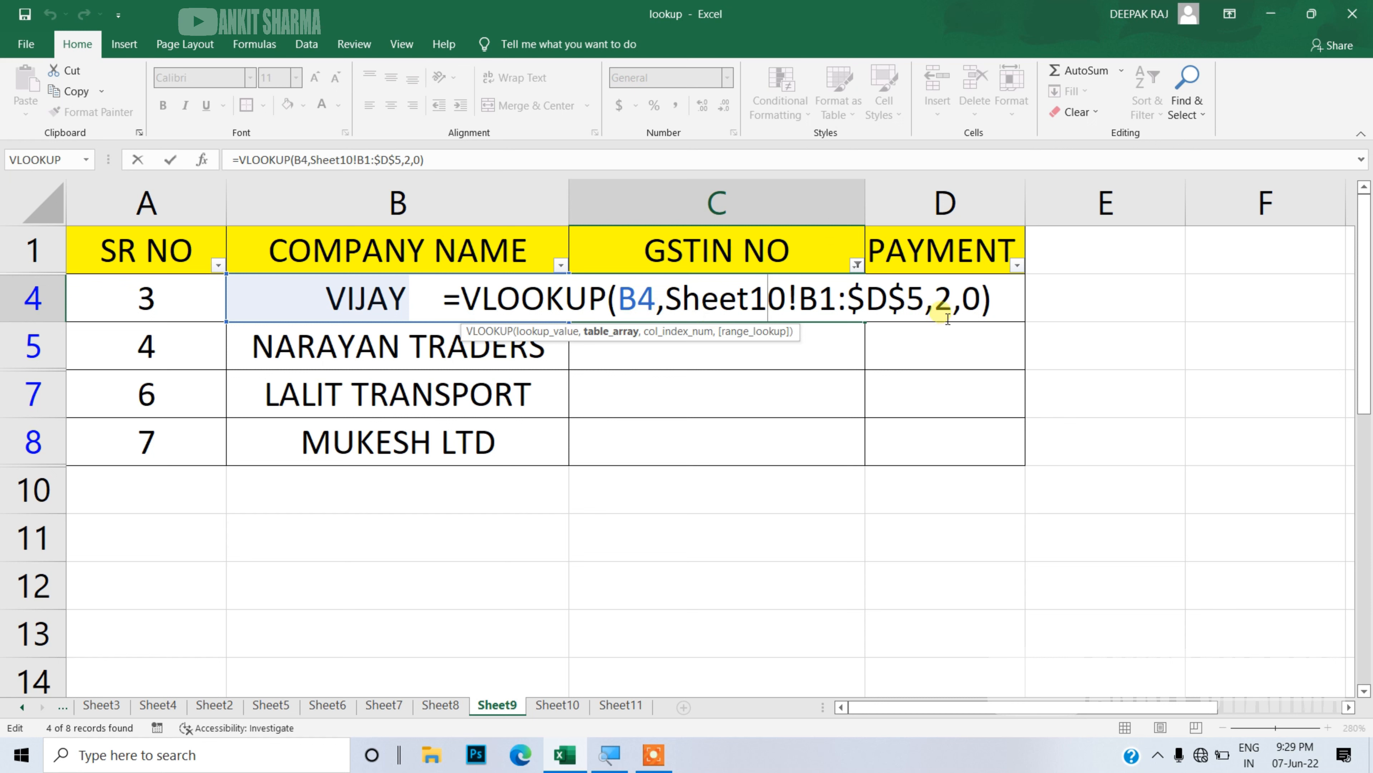
pyautogui.click(992, 312)
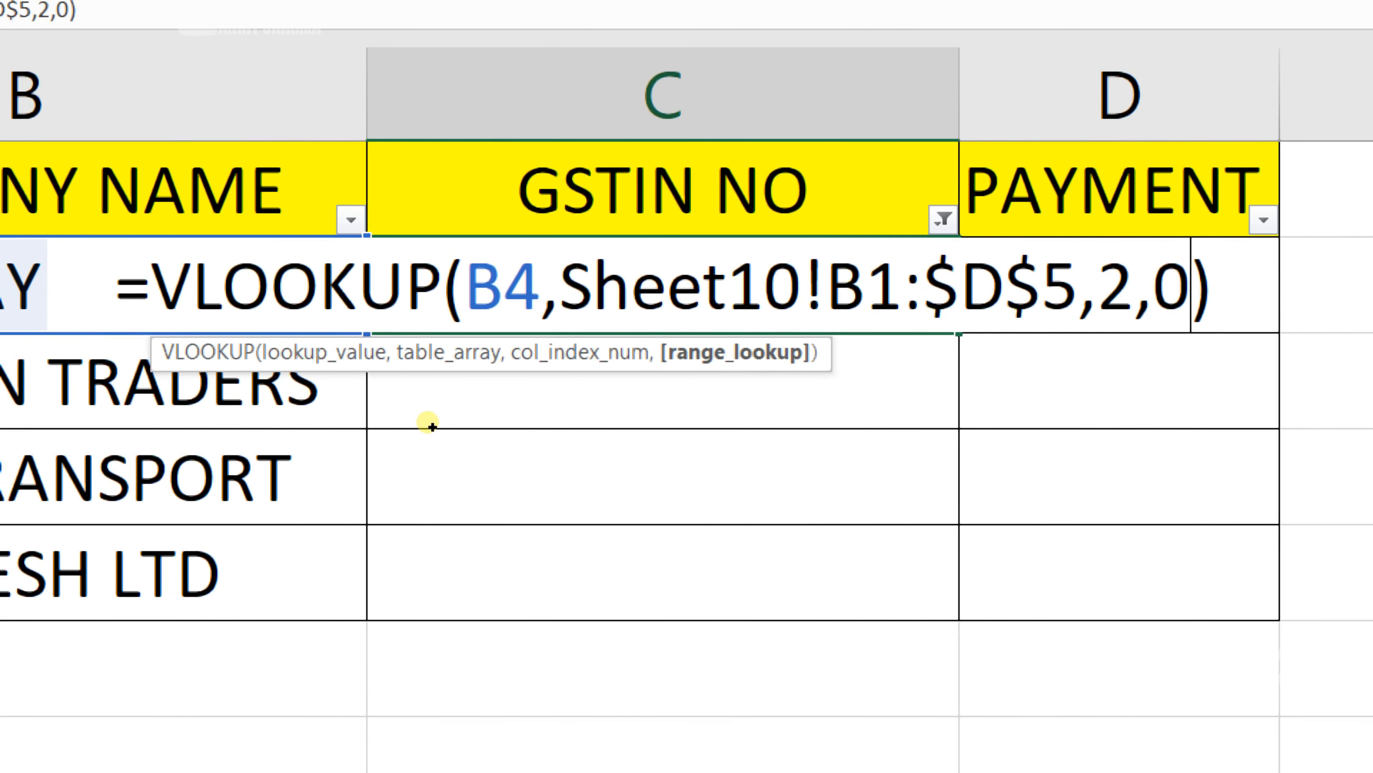
pyautogui.press('Return')
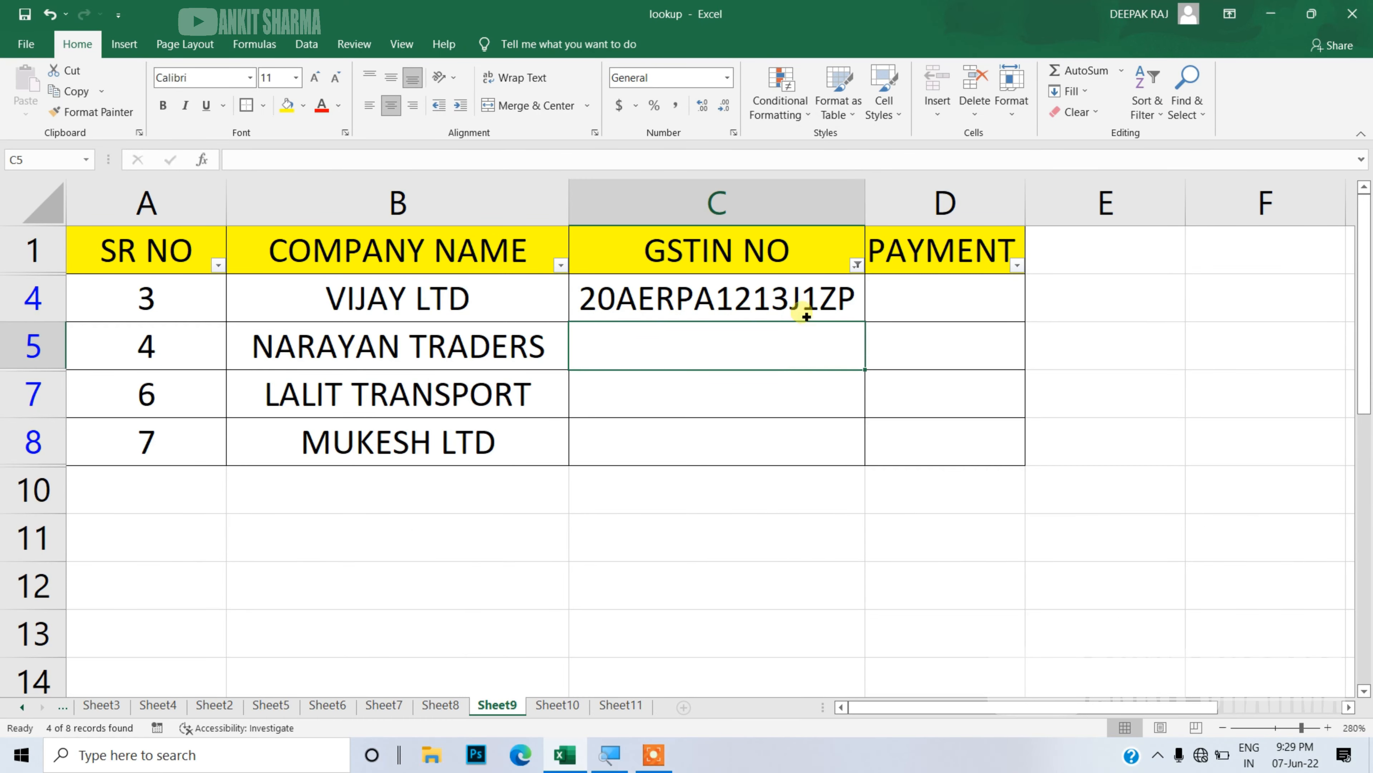
pyautogui.click(863, 320)
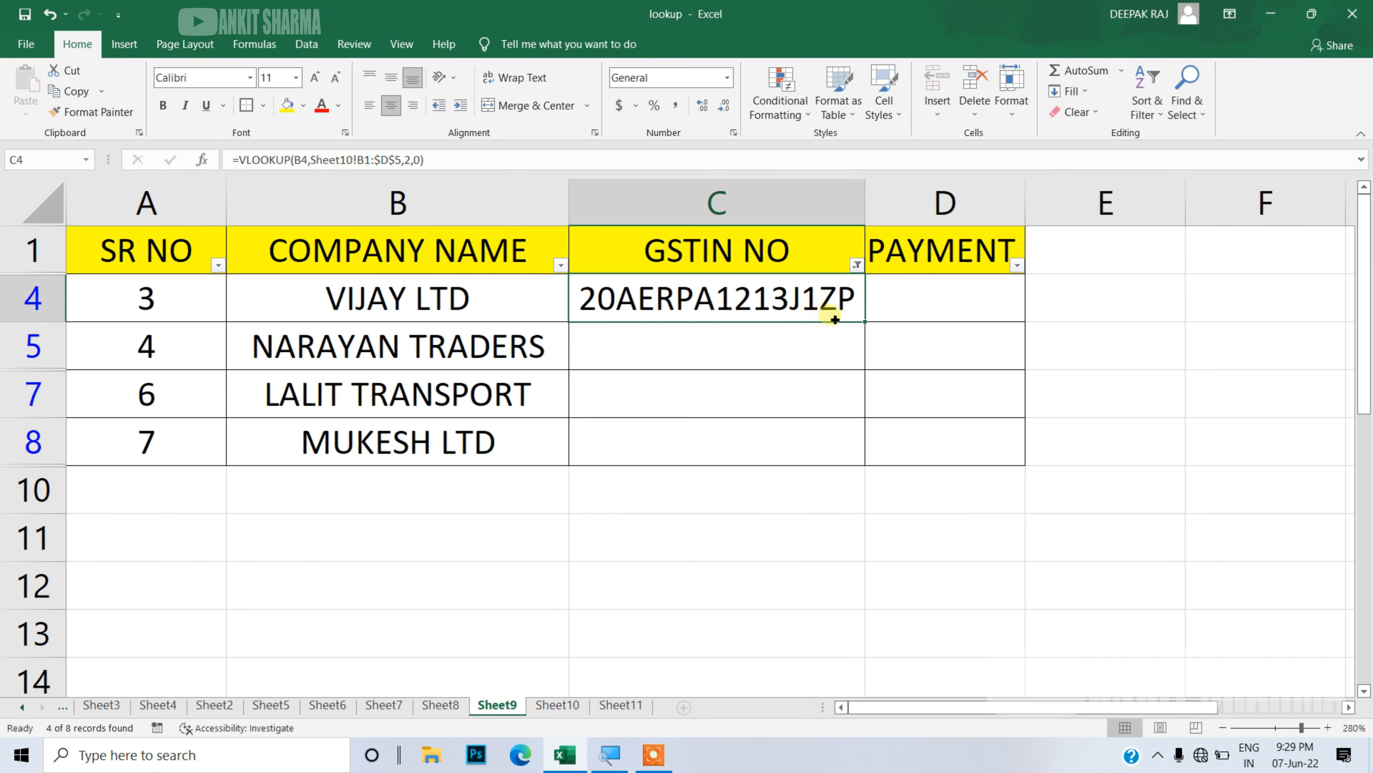
pyautogui.moveTo(864, 323); pyautogui.dragTo(865, 460)
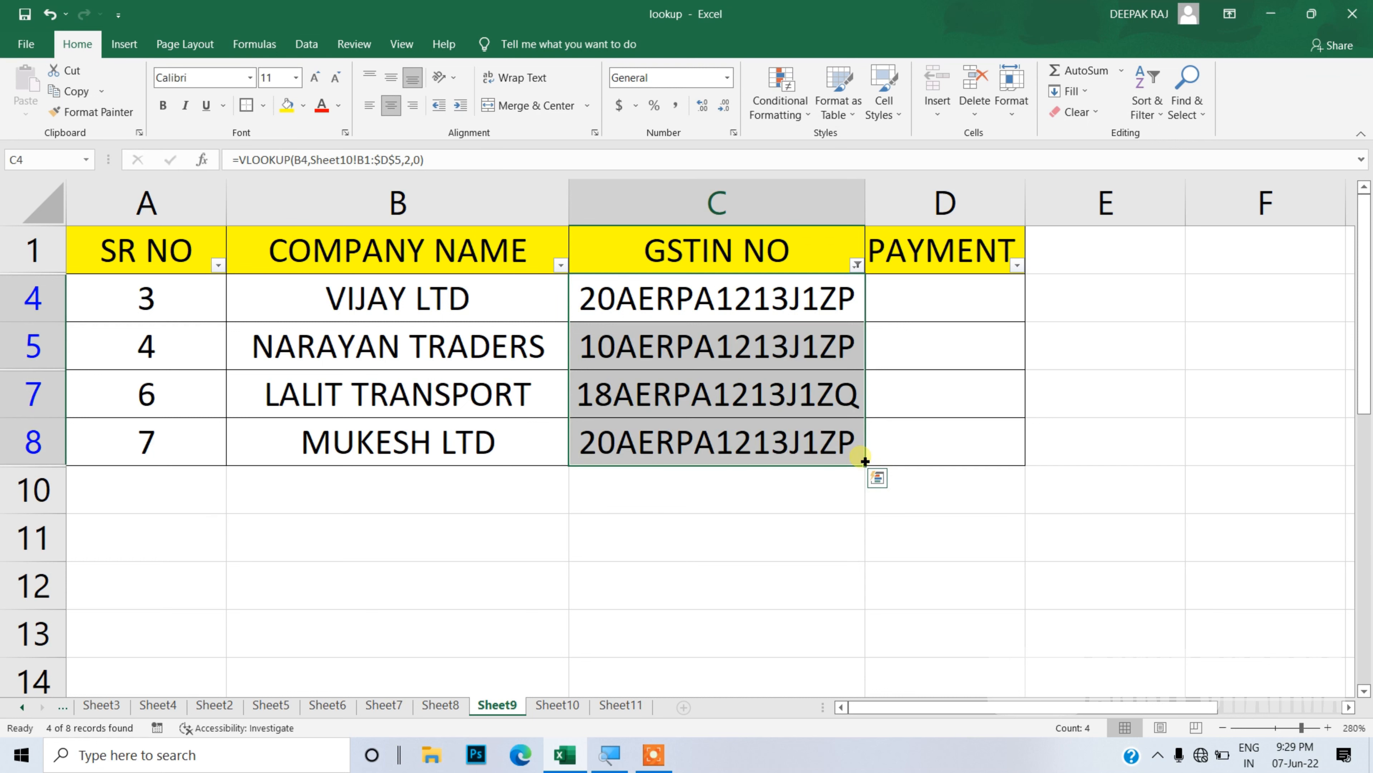
pyautogui.click(649, 351)
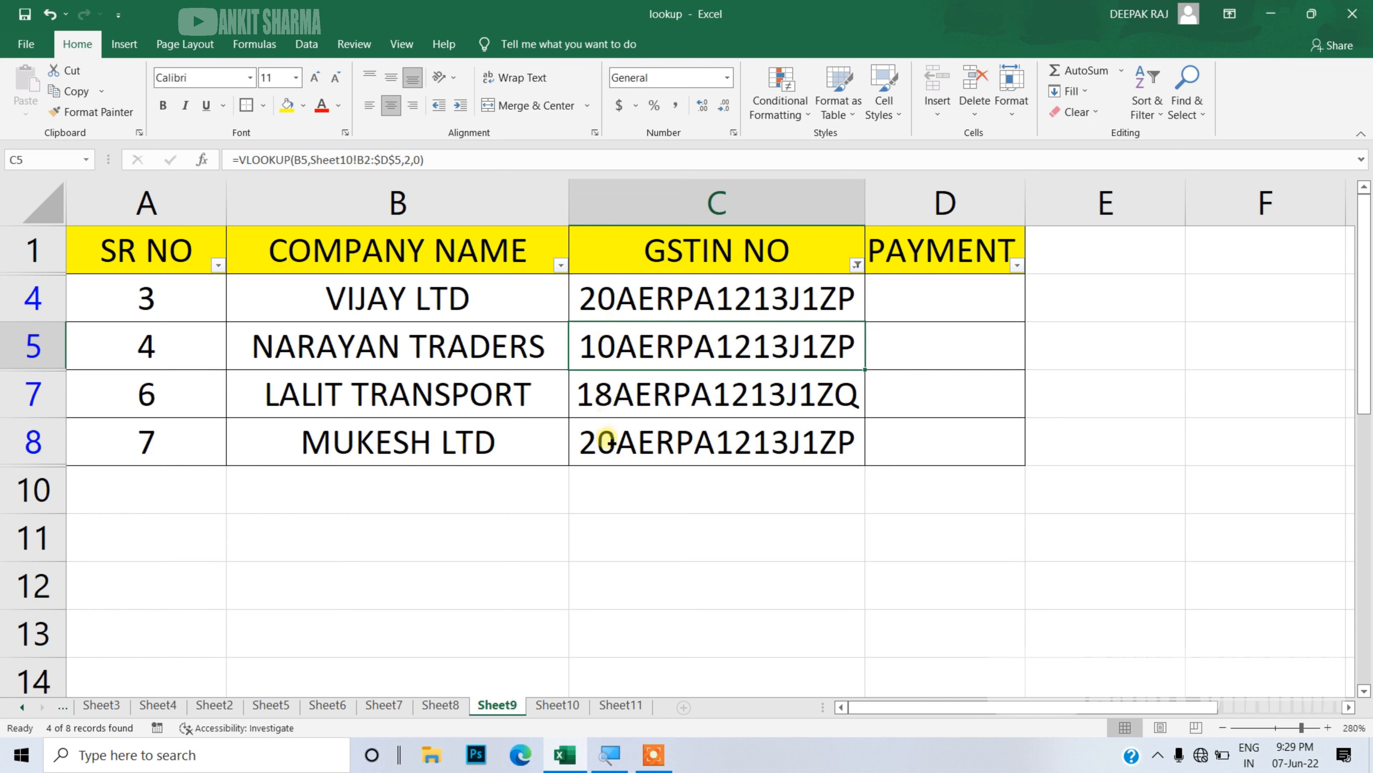
# Enter =VLOOKUP(B4,Sheet10!B1:D5,3,0) in D4 to look up the company's payment status from Sheet10.
pyautogui.click(990, 285)
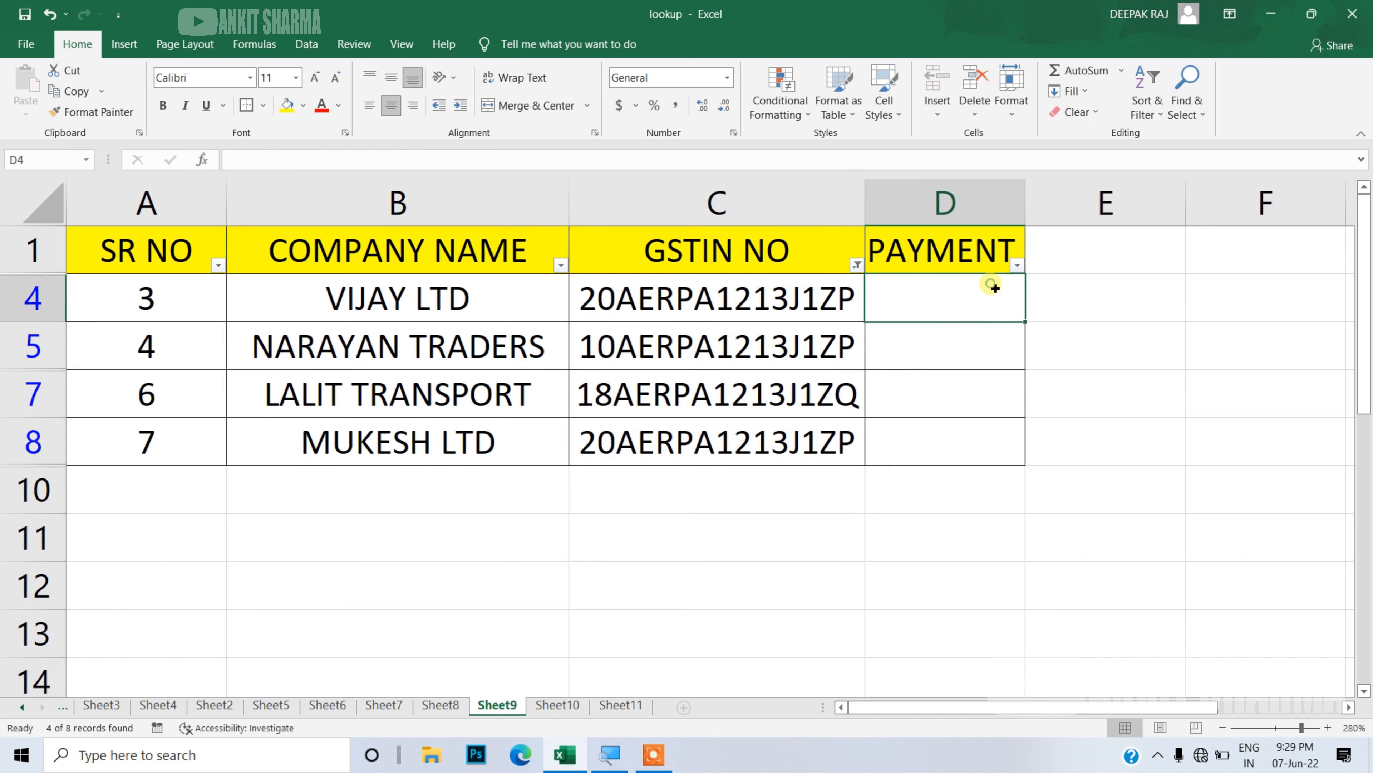
pyautogui.write('=VLOOKUP(')
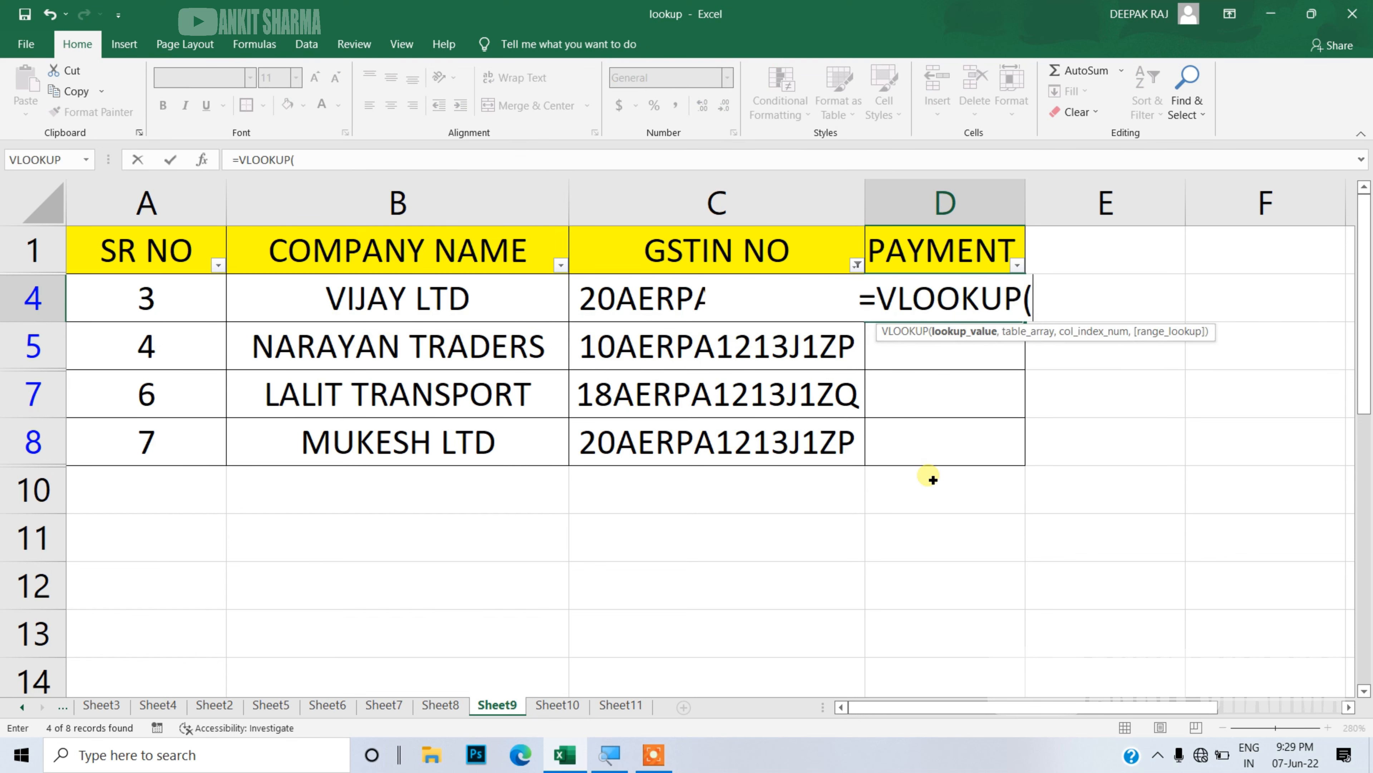
pyautogui.click(488, 312)
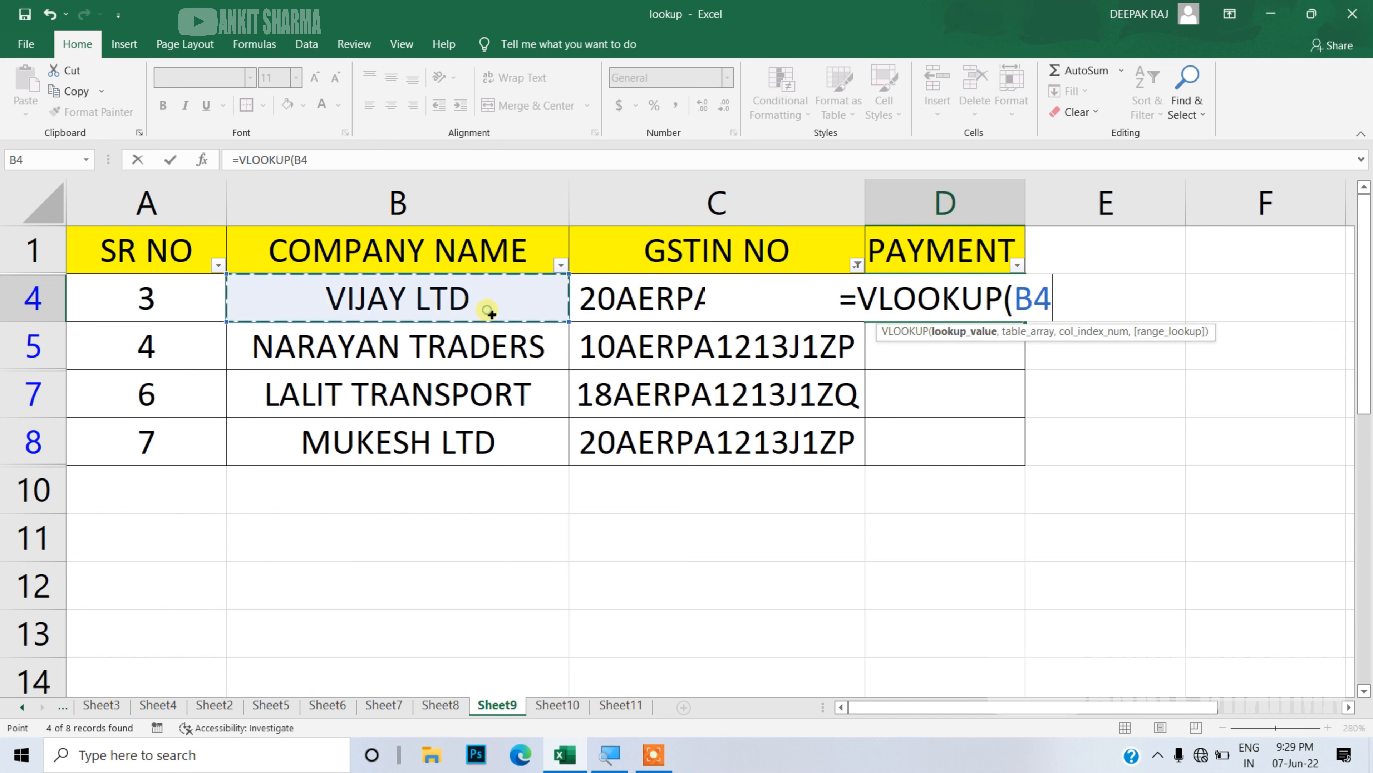
pyautogui.write(',')
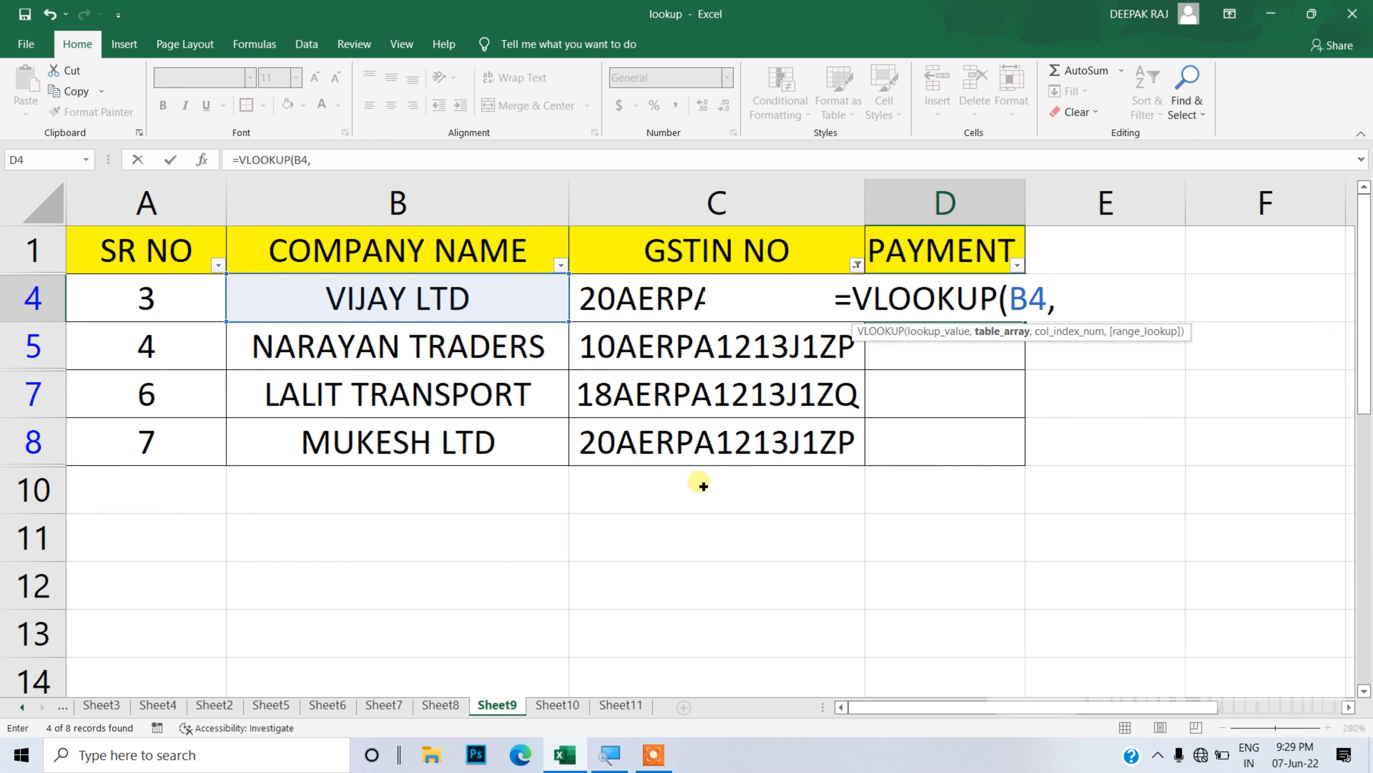
pyautogui.click(564, 707)
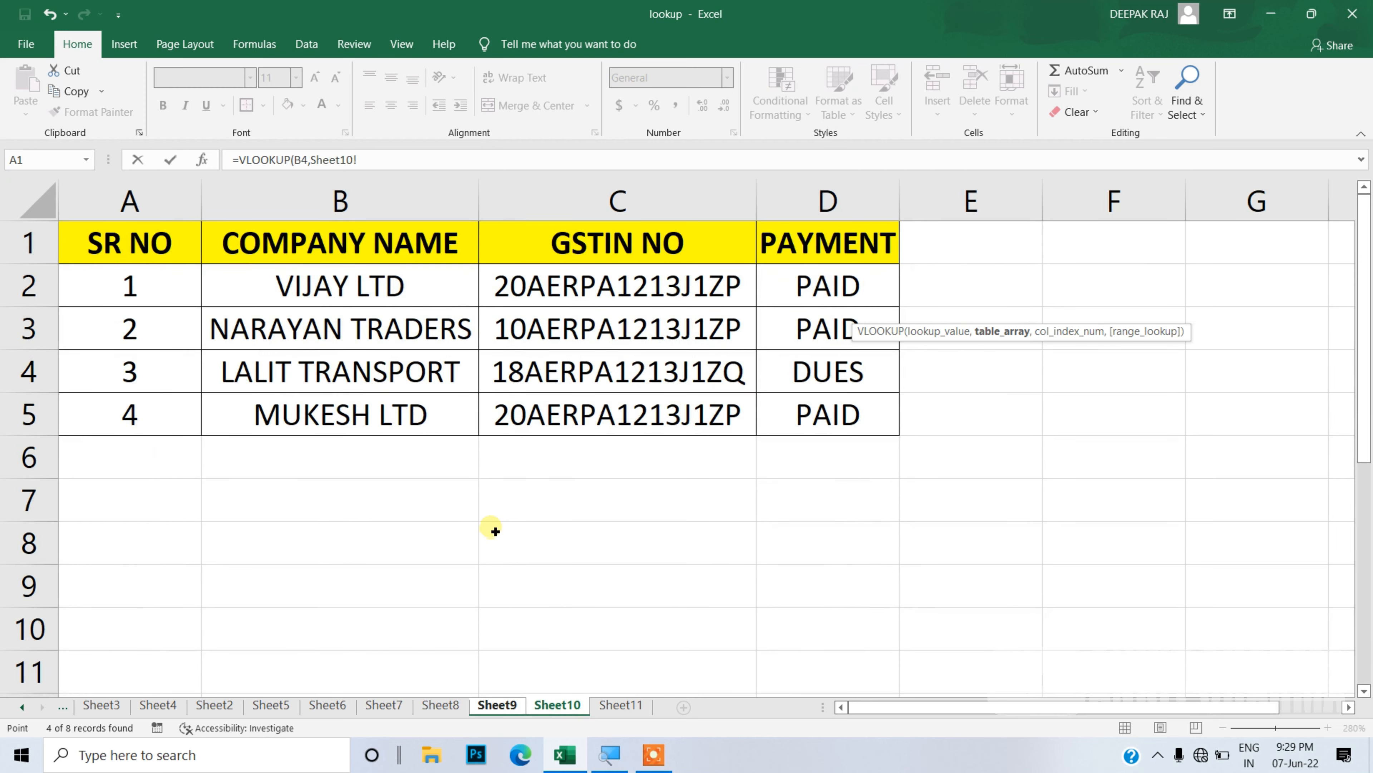
pyautogui.moveTo(307, 246); pyautogui.dragTo(779, 418)
pyautogui.write(',')
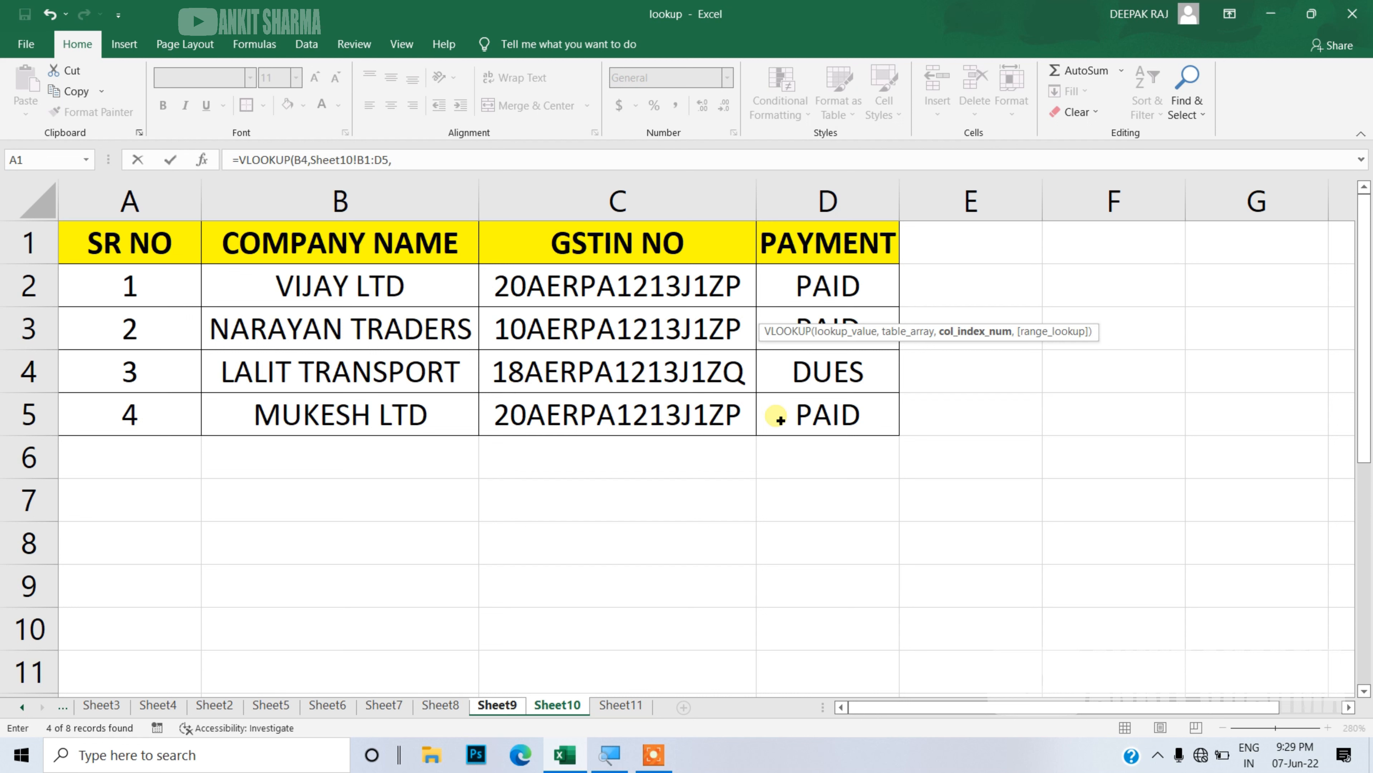
pyautogui.write('3,')
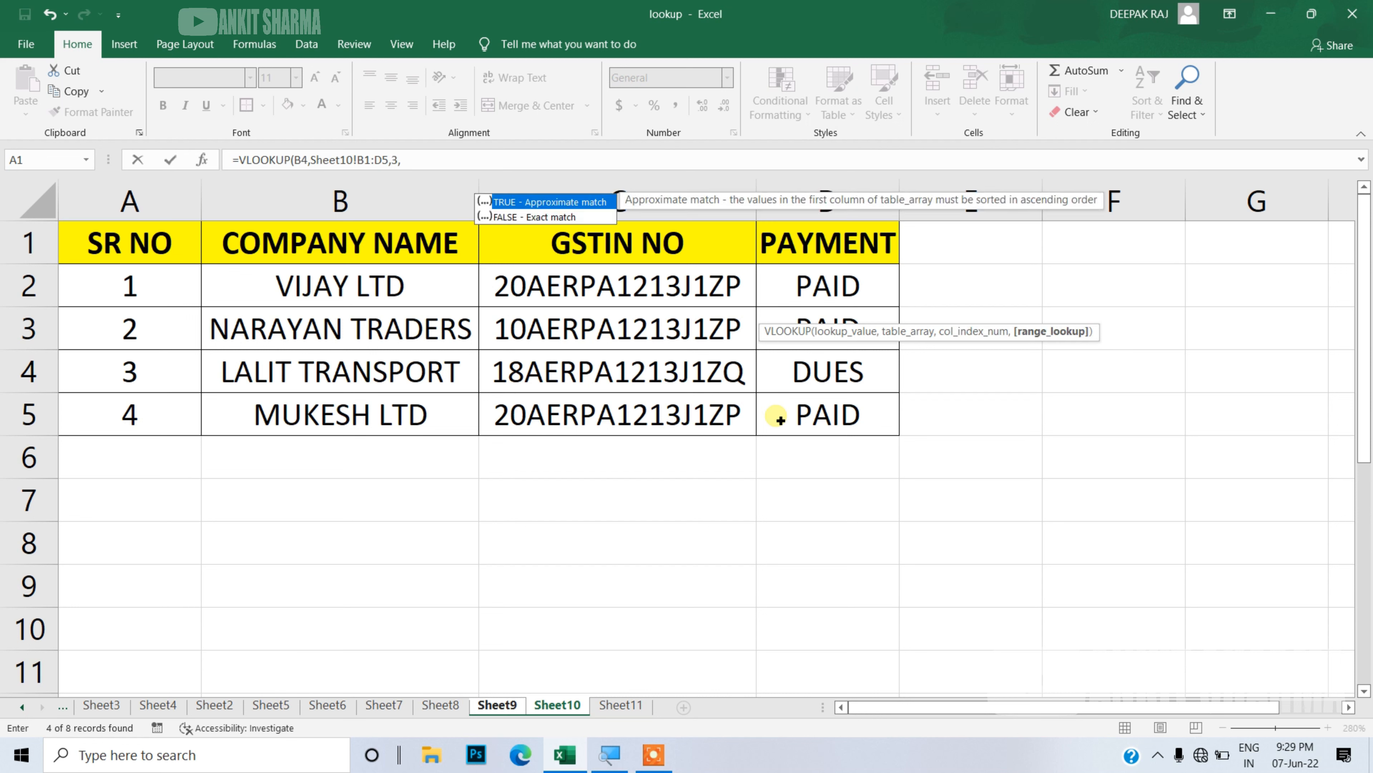
pyautogui.write('0')
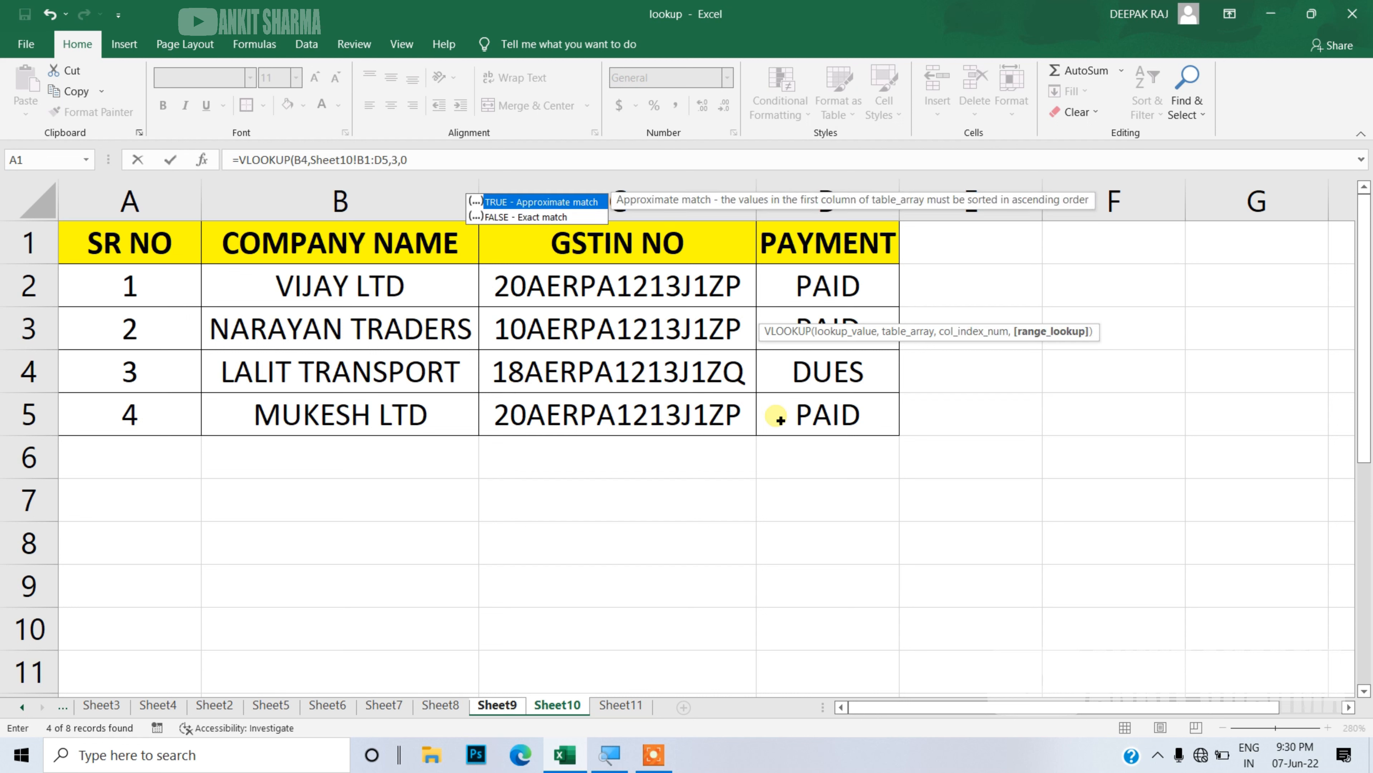
pyautogui.write(')')
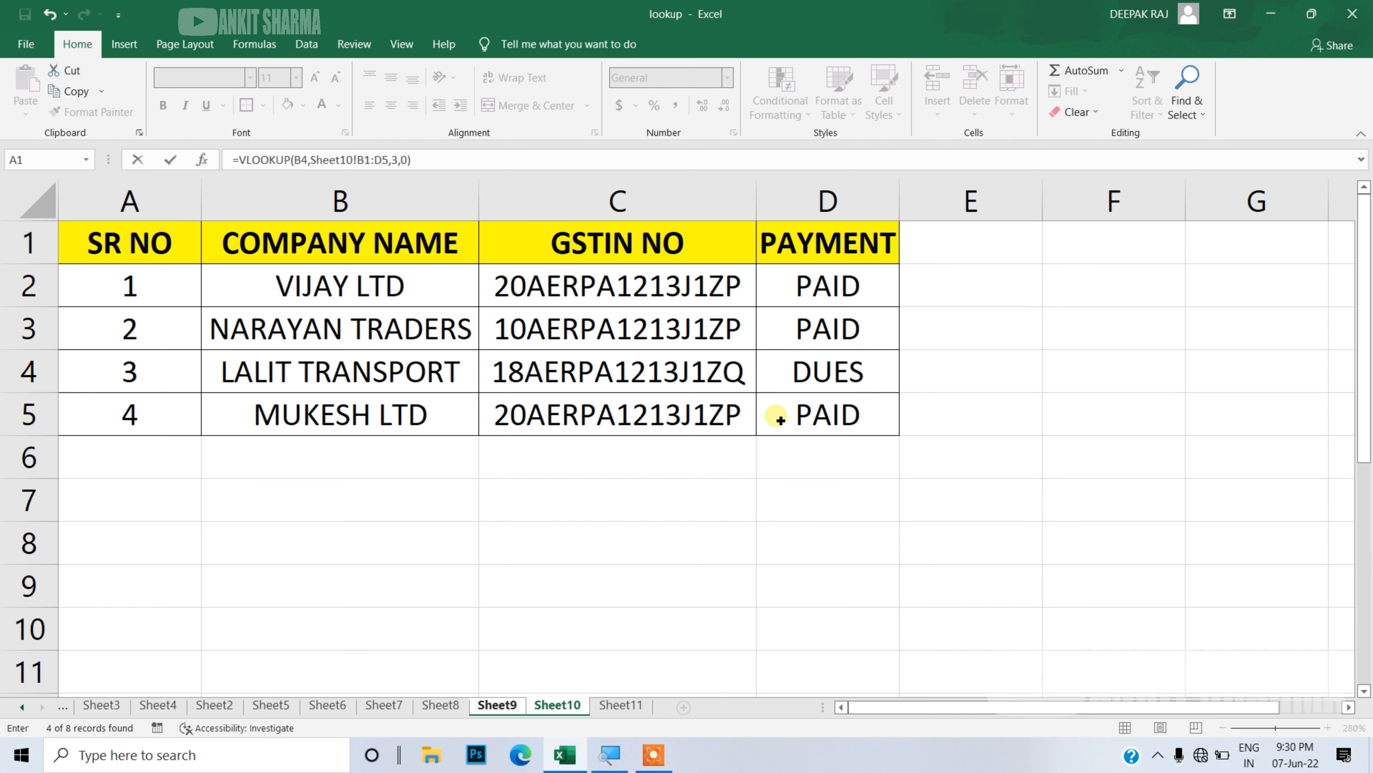
pyautogui.press('Return')
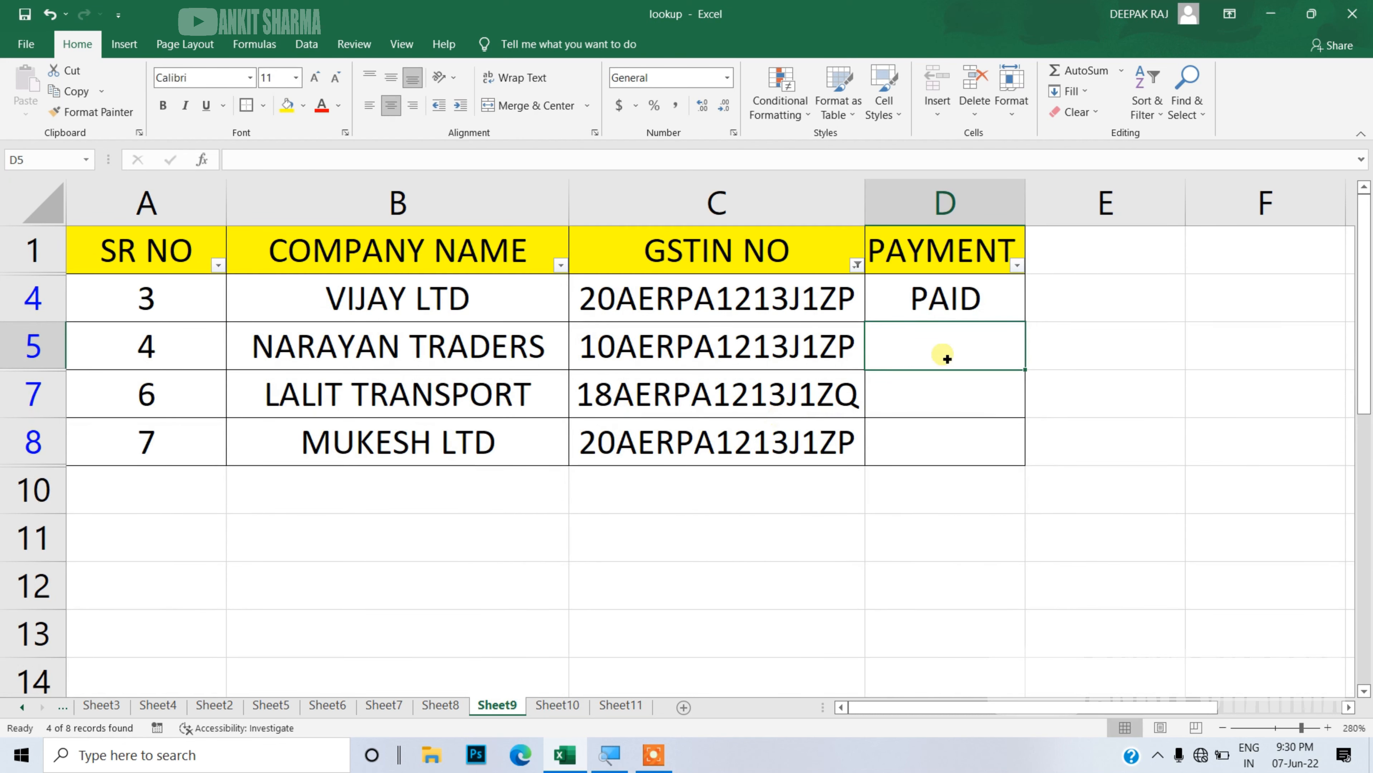
# Fill the D4 formula down the PAYMENT column through D8 and review the formula in D4.
pyautogui.click(957, 309)
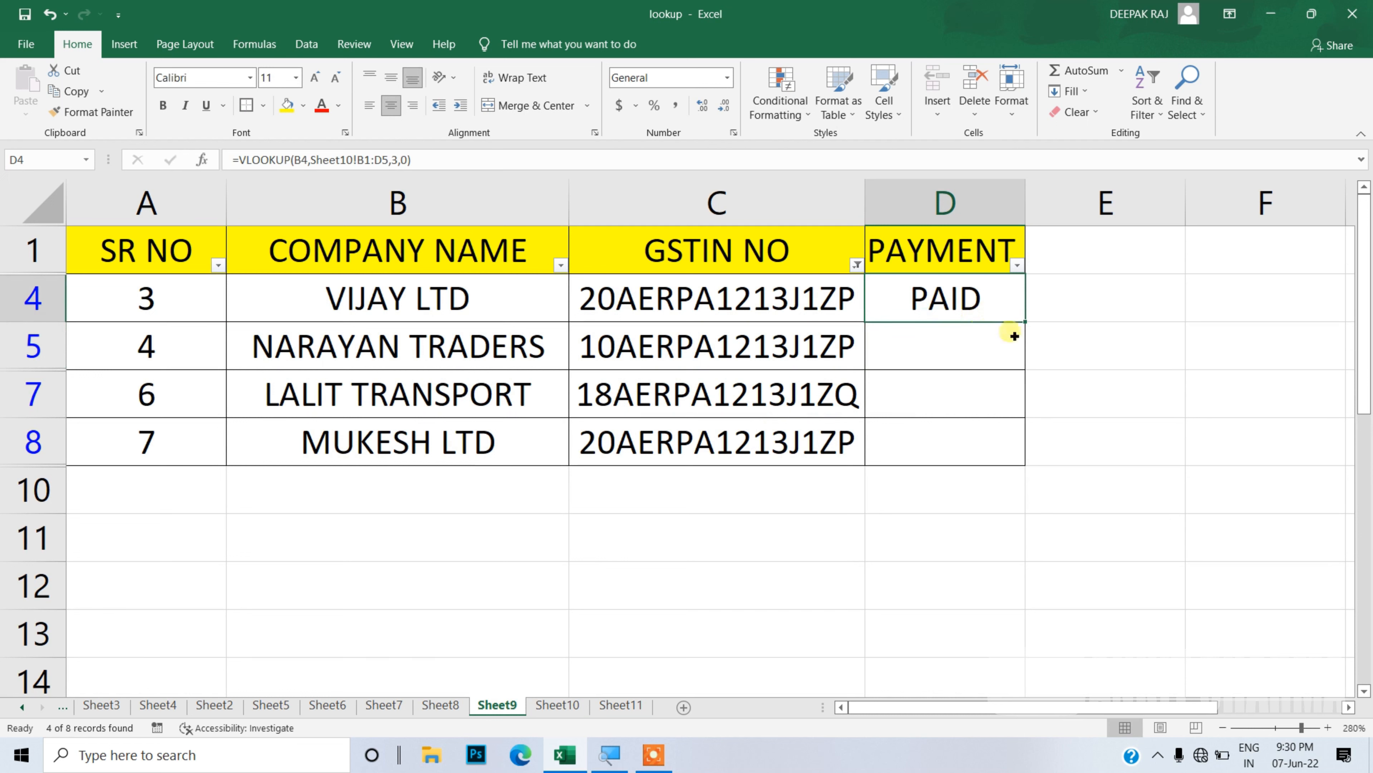
pyautogui.moveTo(1027, 325); pyautogui.dragTo(1033, 462)
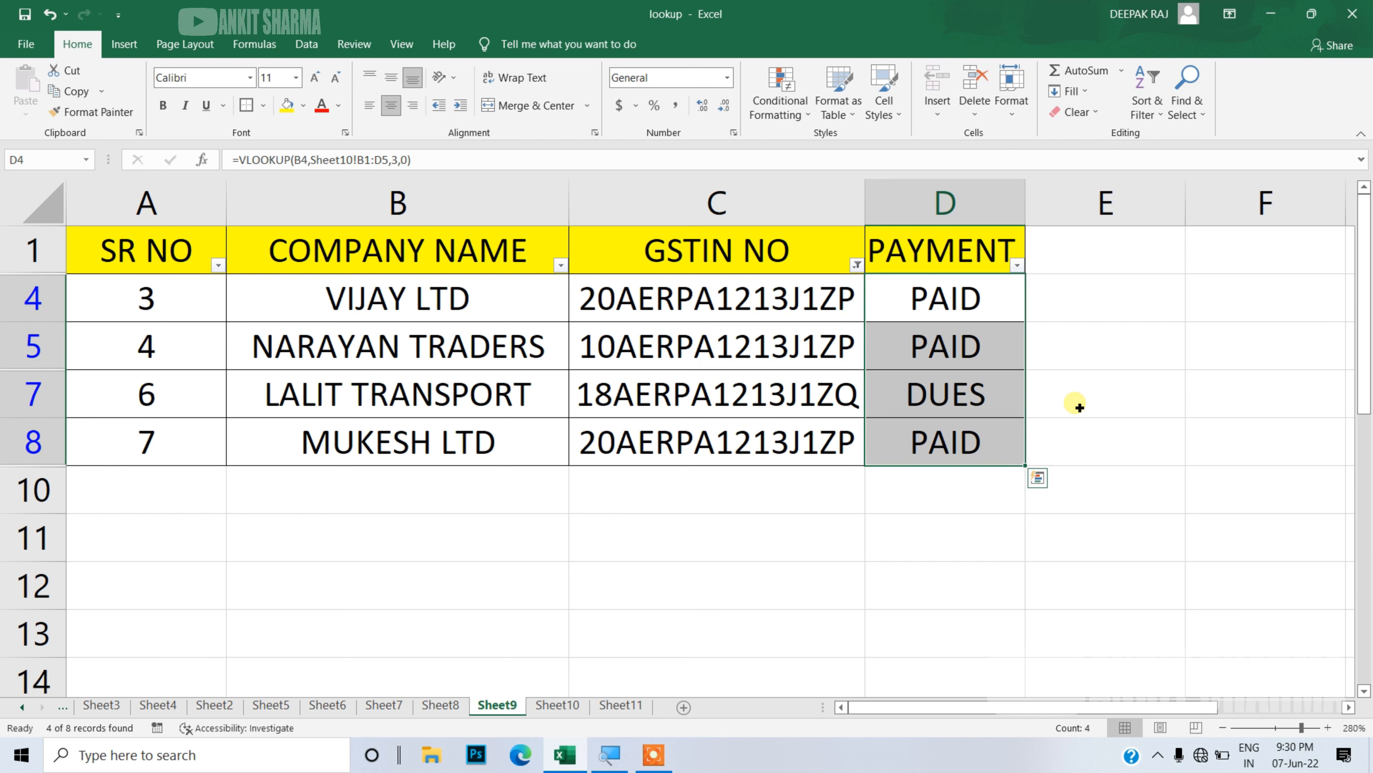
pyautogui.doubleClick(949, 300)
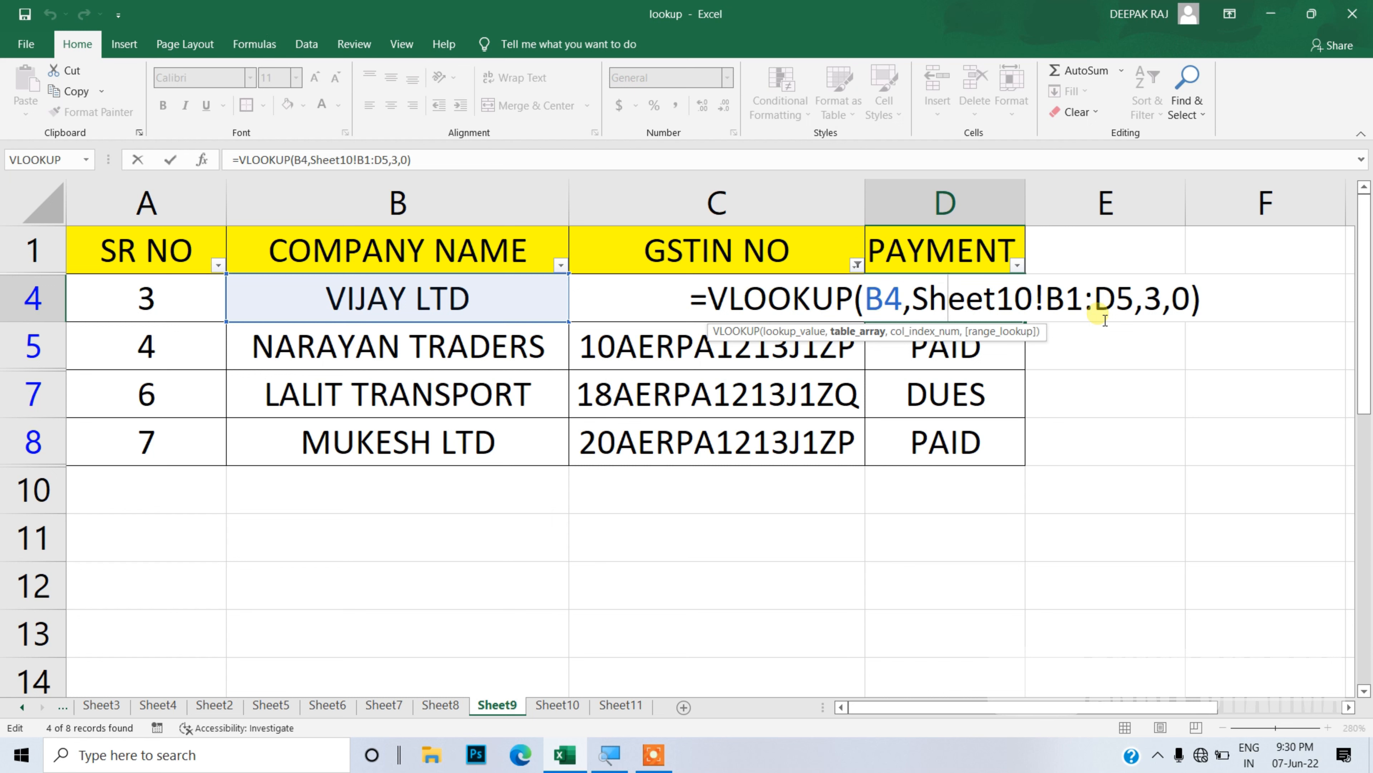
pyautogui.press('Return')
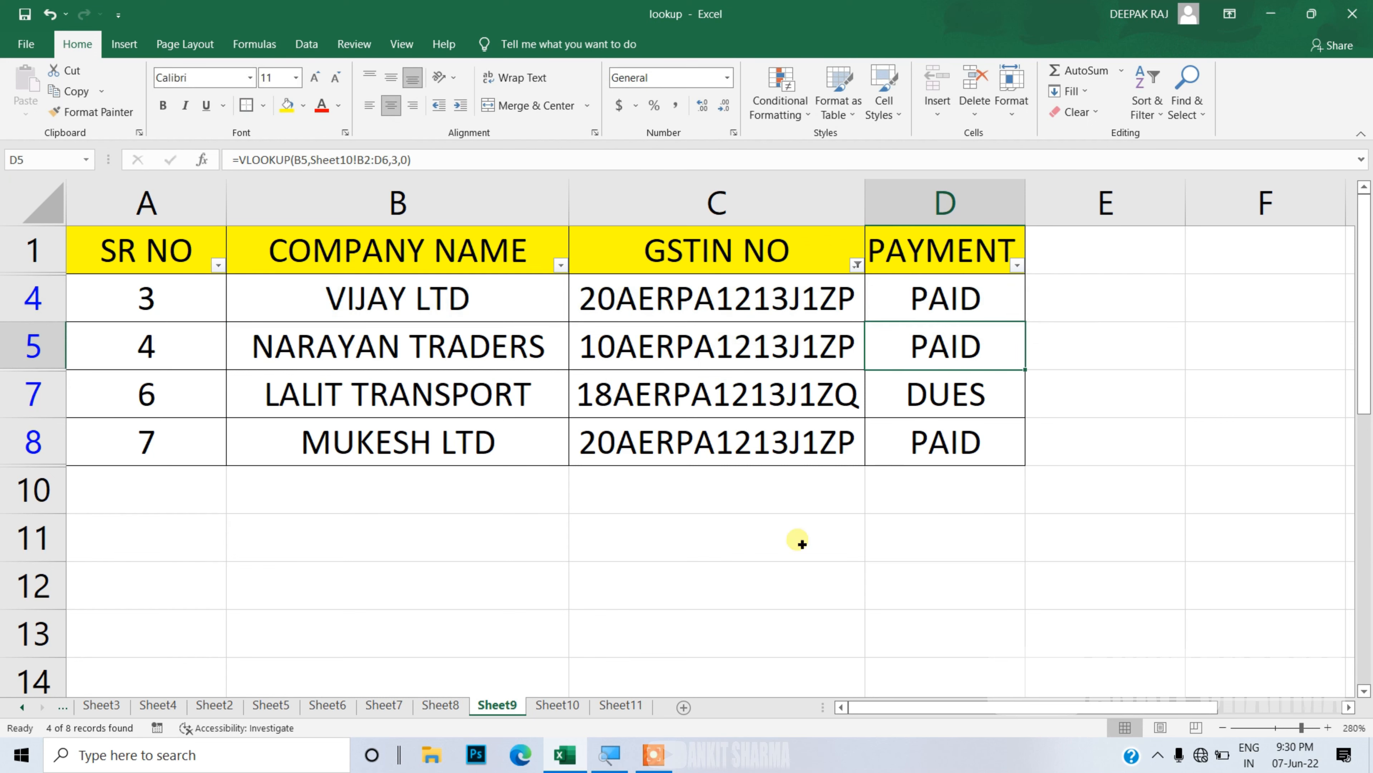
# On Sheet11, find the lowest cost by entering =MIN(B2:B11) in F5.
pyautogui.click(647, 706)
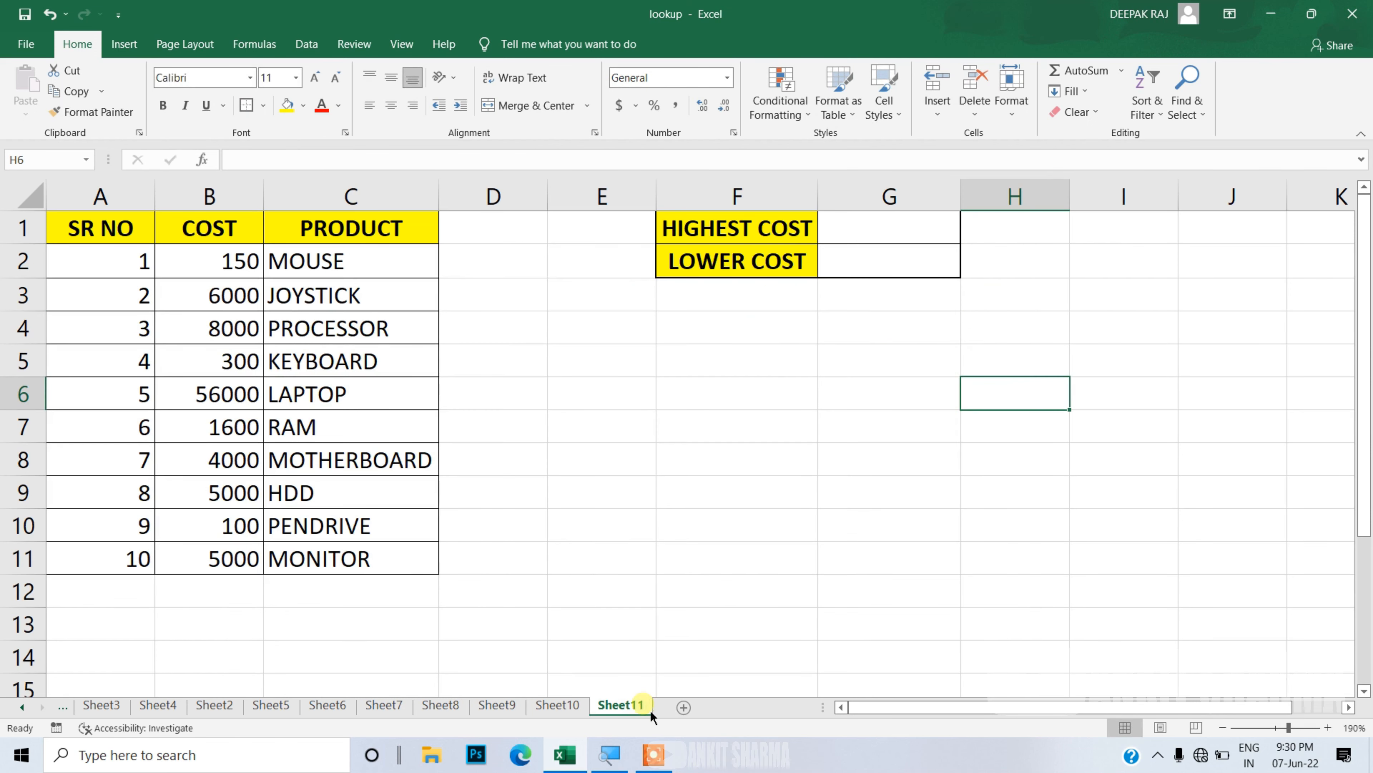
pyautogui.click(638, 385)
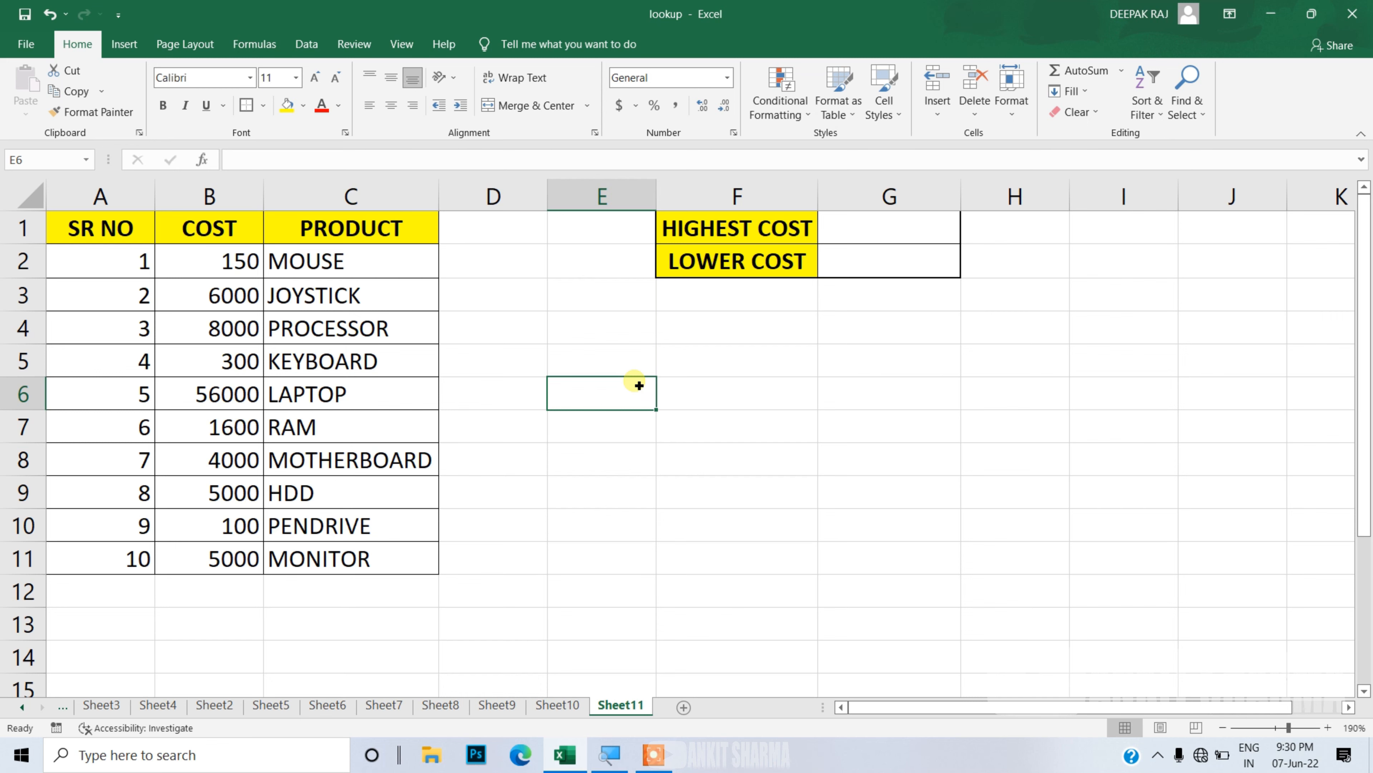
pyautogui.keyDown('ctrl'); pyautogui.scroll(3, 638, 385); pyautogui.keyUp('ctrl')
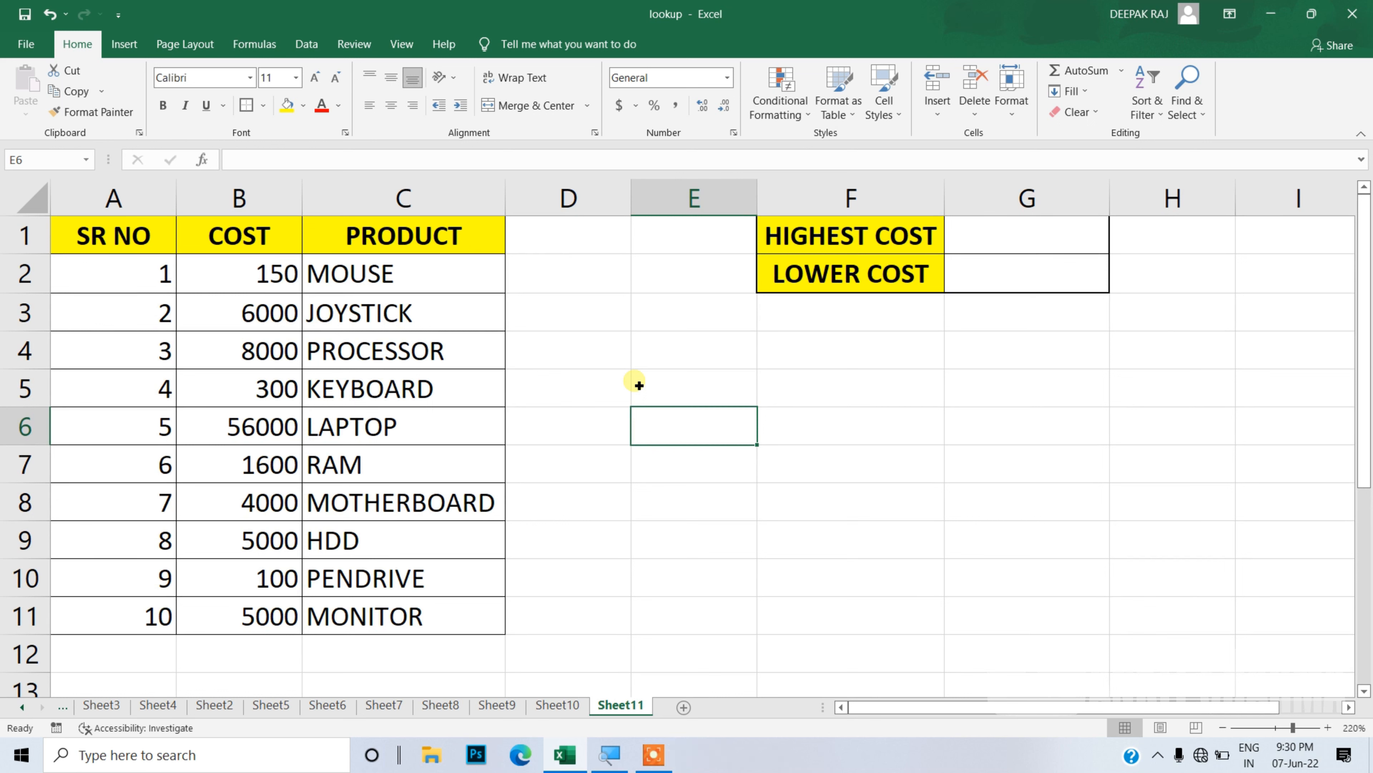
pyautogui.click(837, 394)
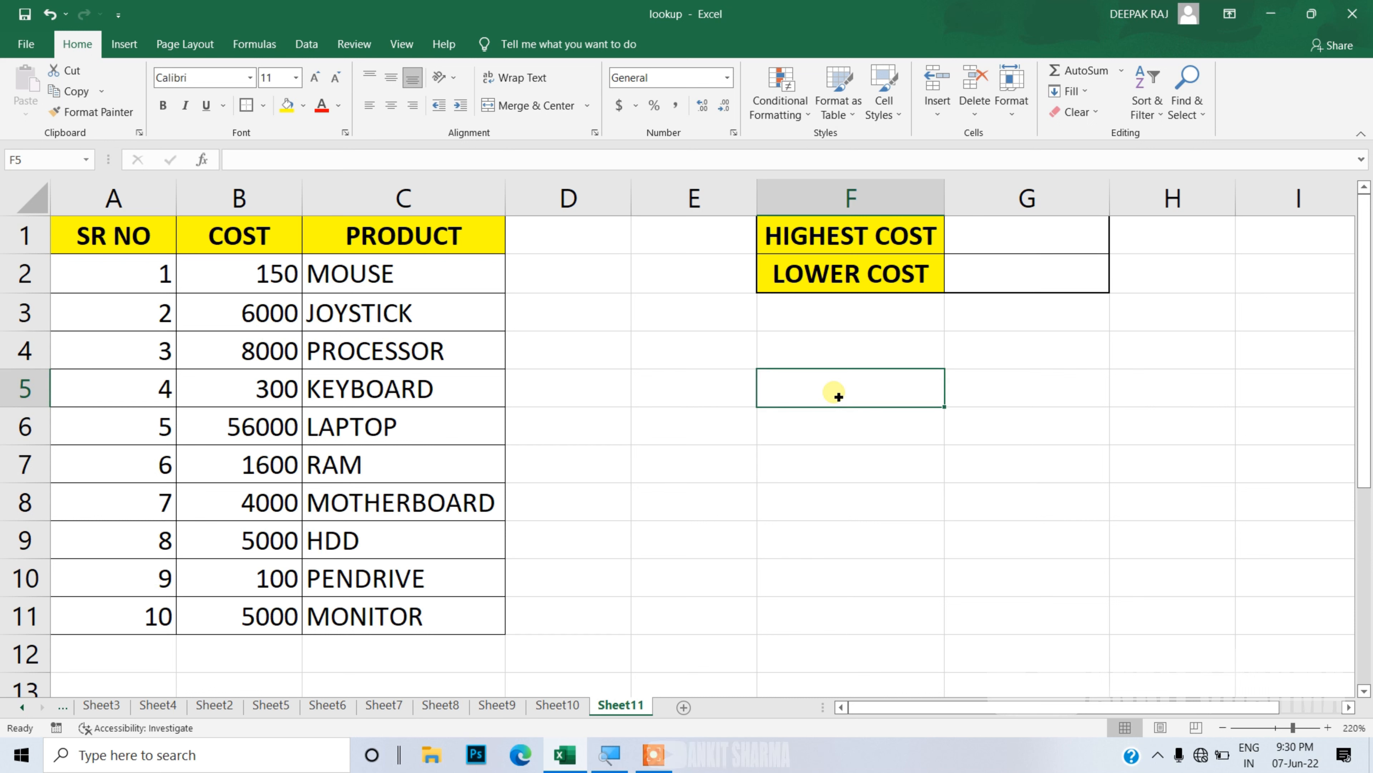
pyautogui.write('=M')
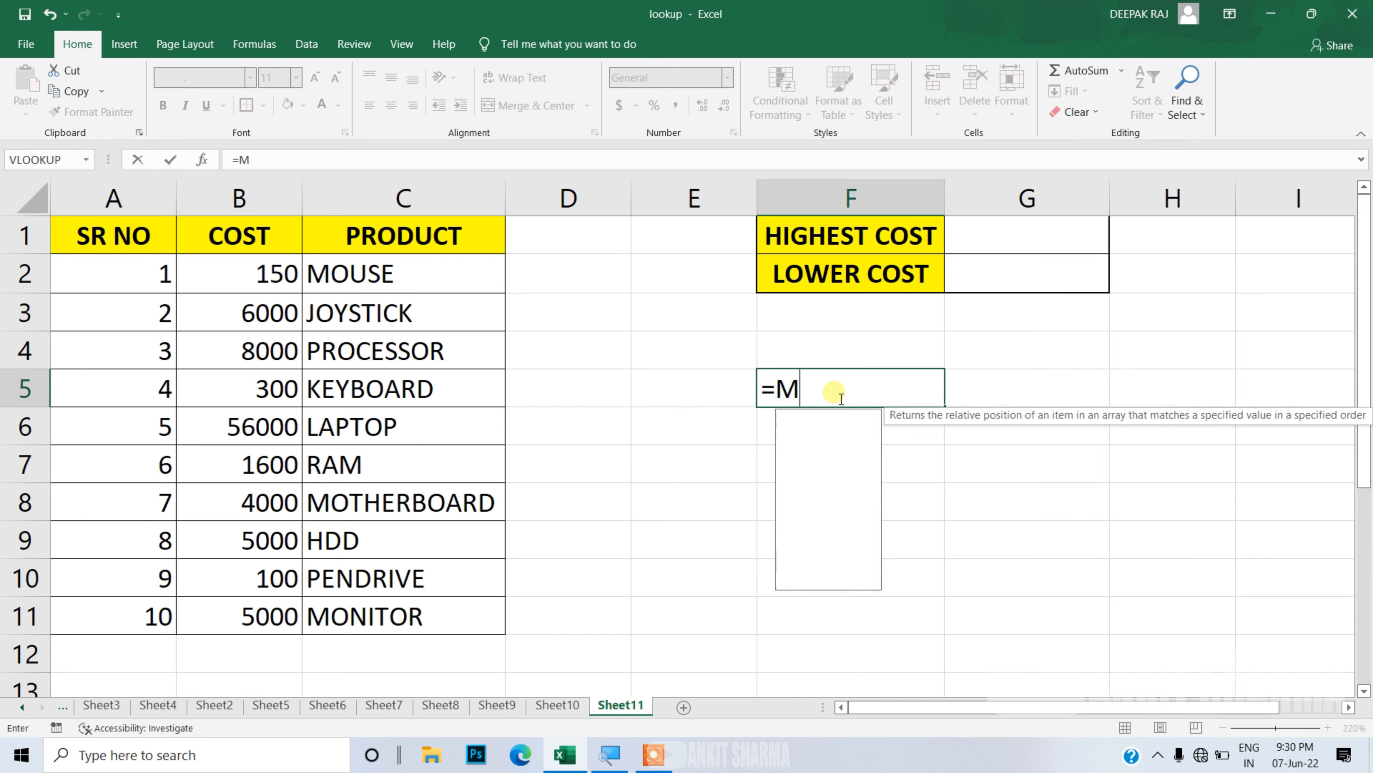
pyautogui.write('IN(')
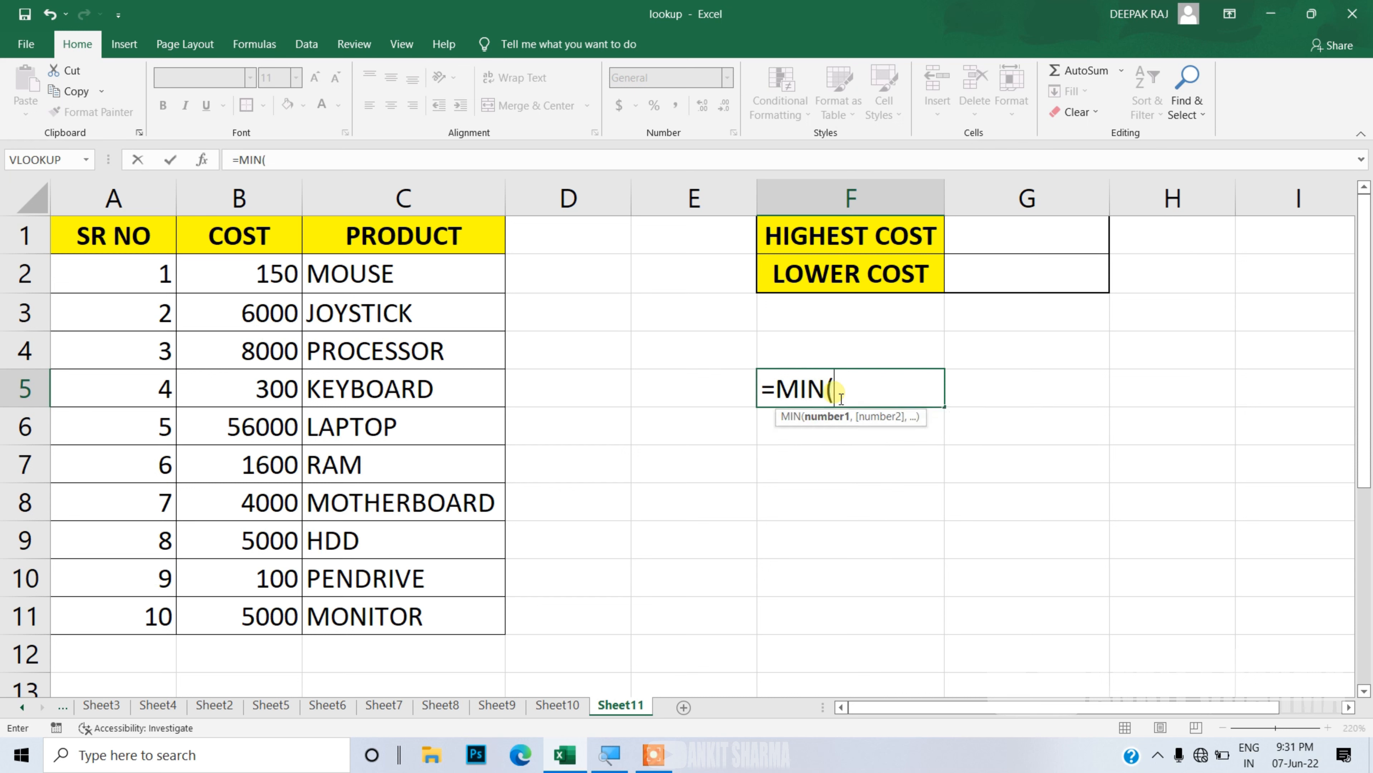
pyautogui.moveTo(254, 270); pyautogui.dragTo(270, 615)
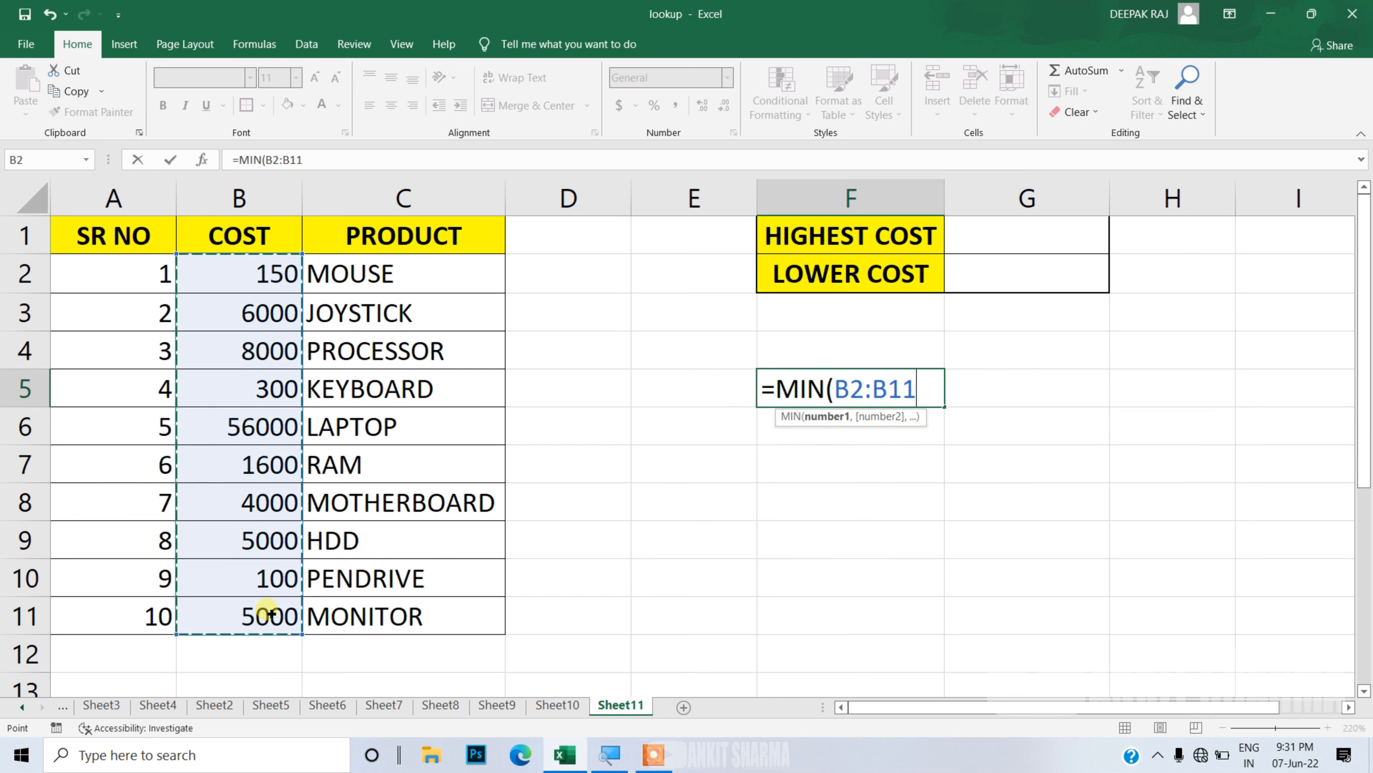
pyautogui.write(')')
pyautogui.press('Return')
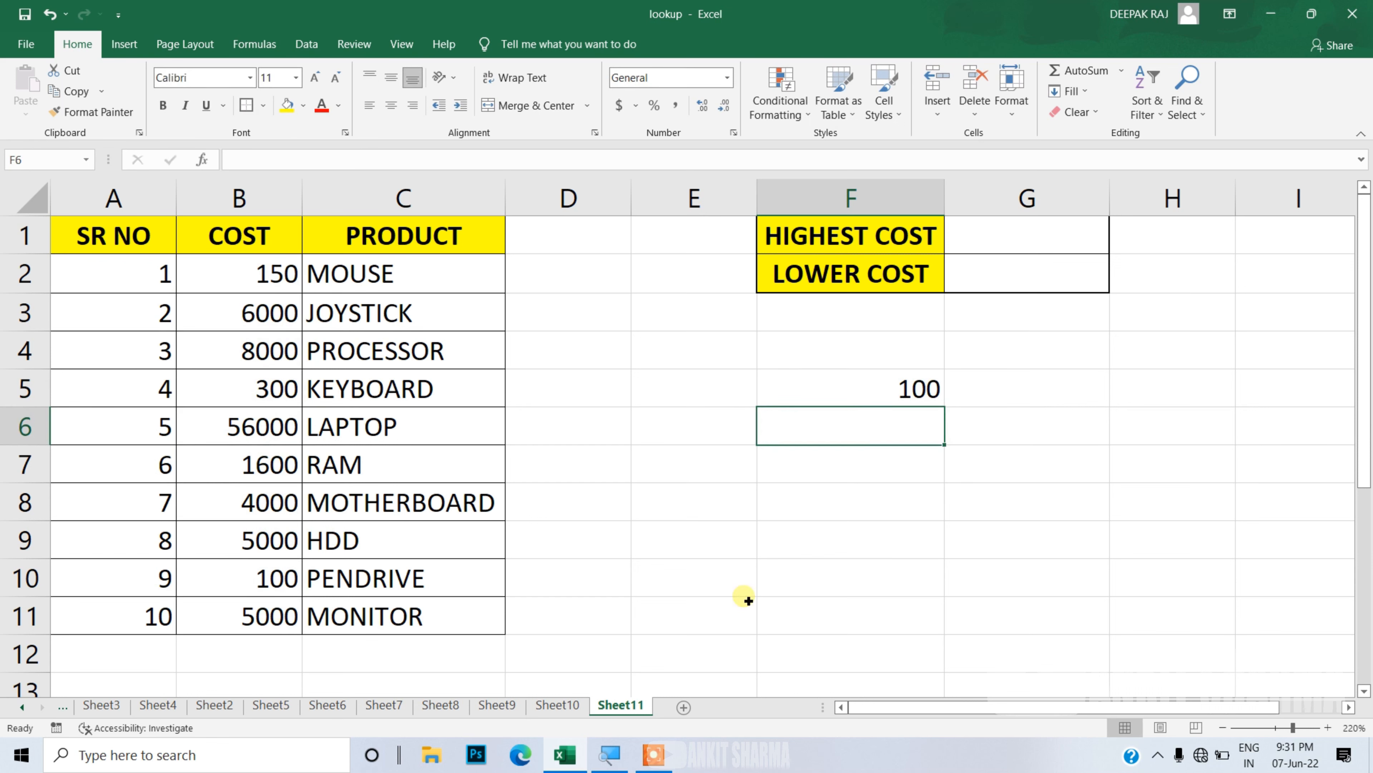
# Find the highest cost by entering =MAX(B2:B11) in F6, correcting the mistyped function name.
pyautogui.write('=MAN')
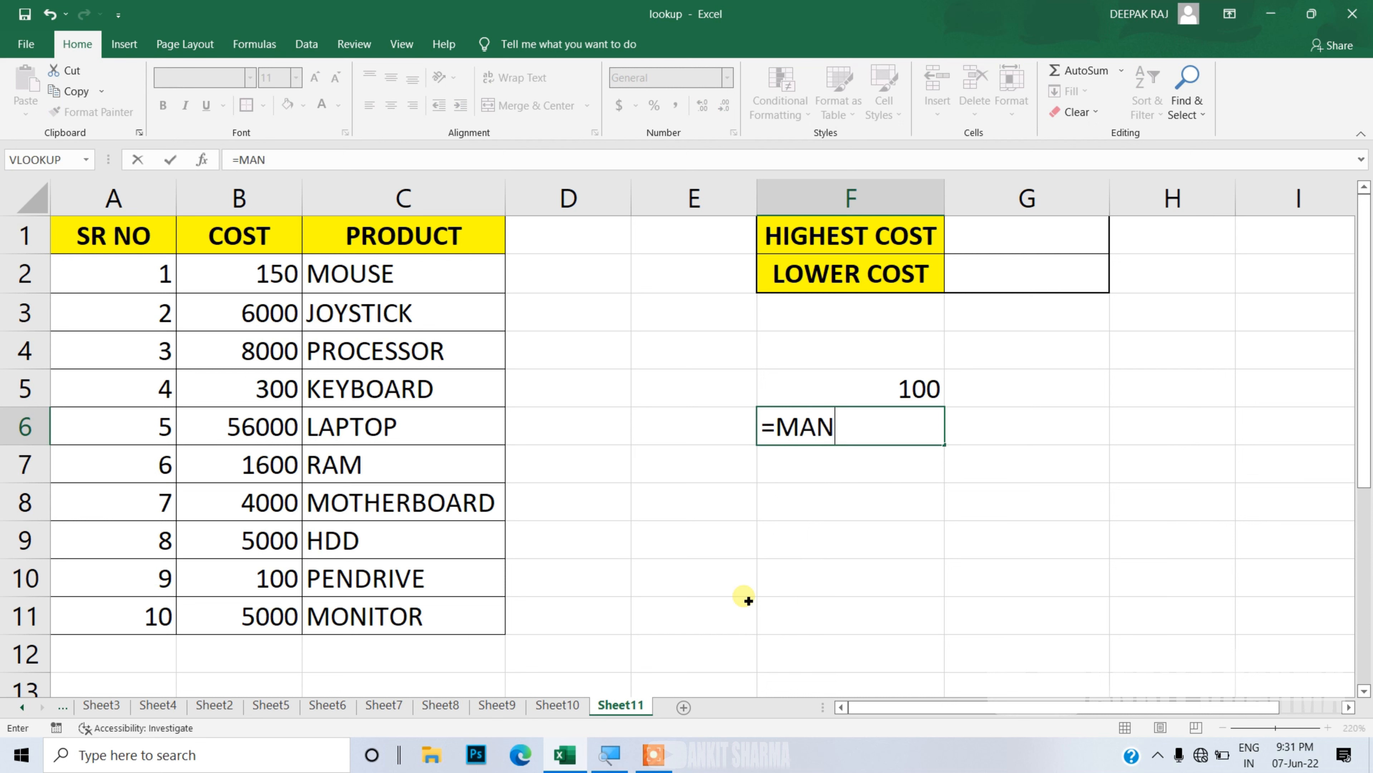
pyautogui.press('BackSpace')
pyautogui.write('M')
pyautogui.press('Tab')
pyautogui.doubleClick(844, 430)
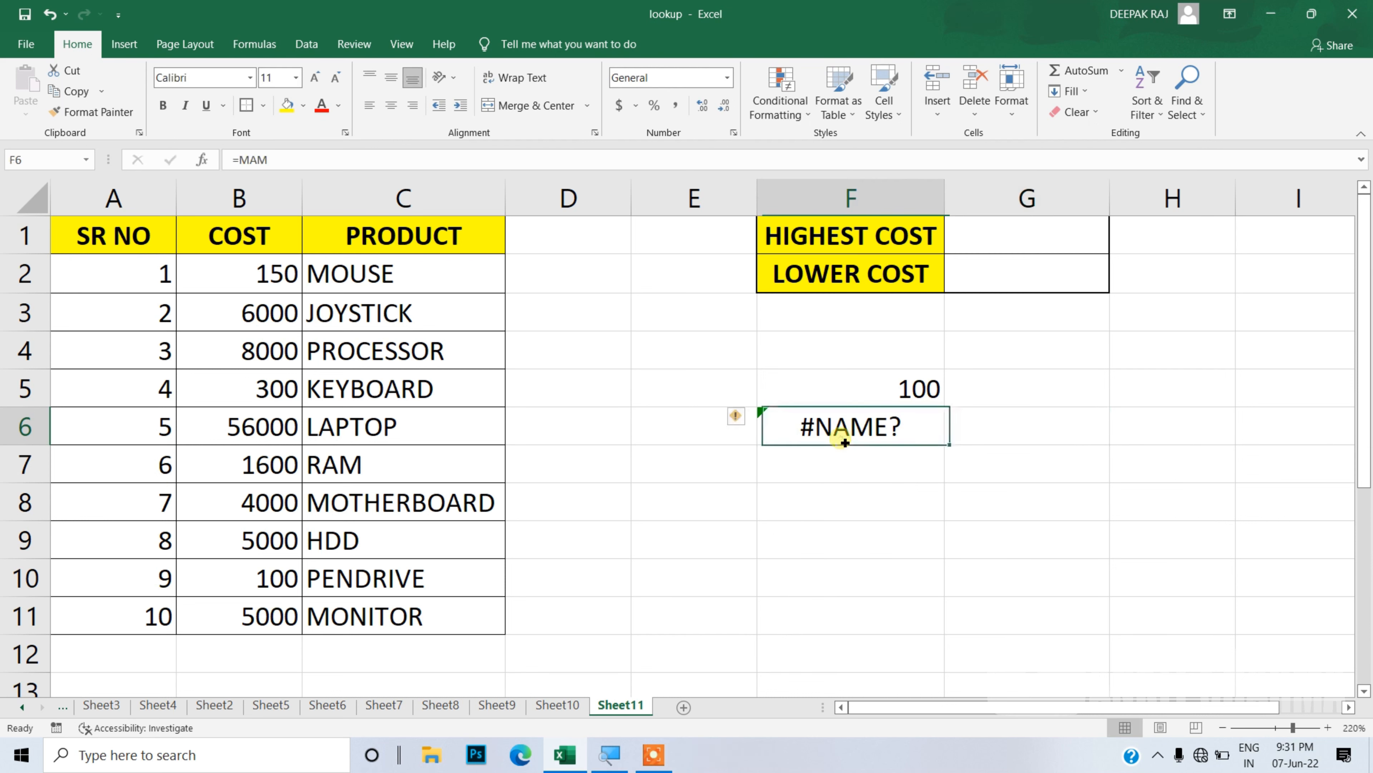
pyautogui.press('BackSpace')
pyautogui.write('X')
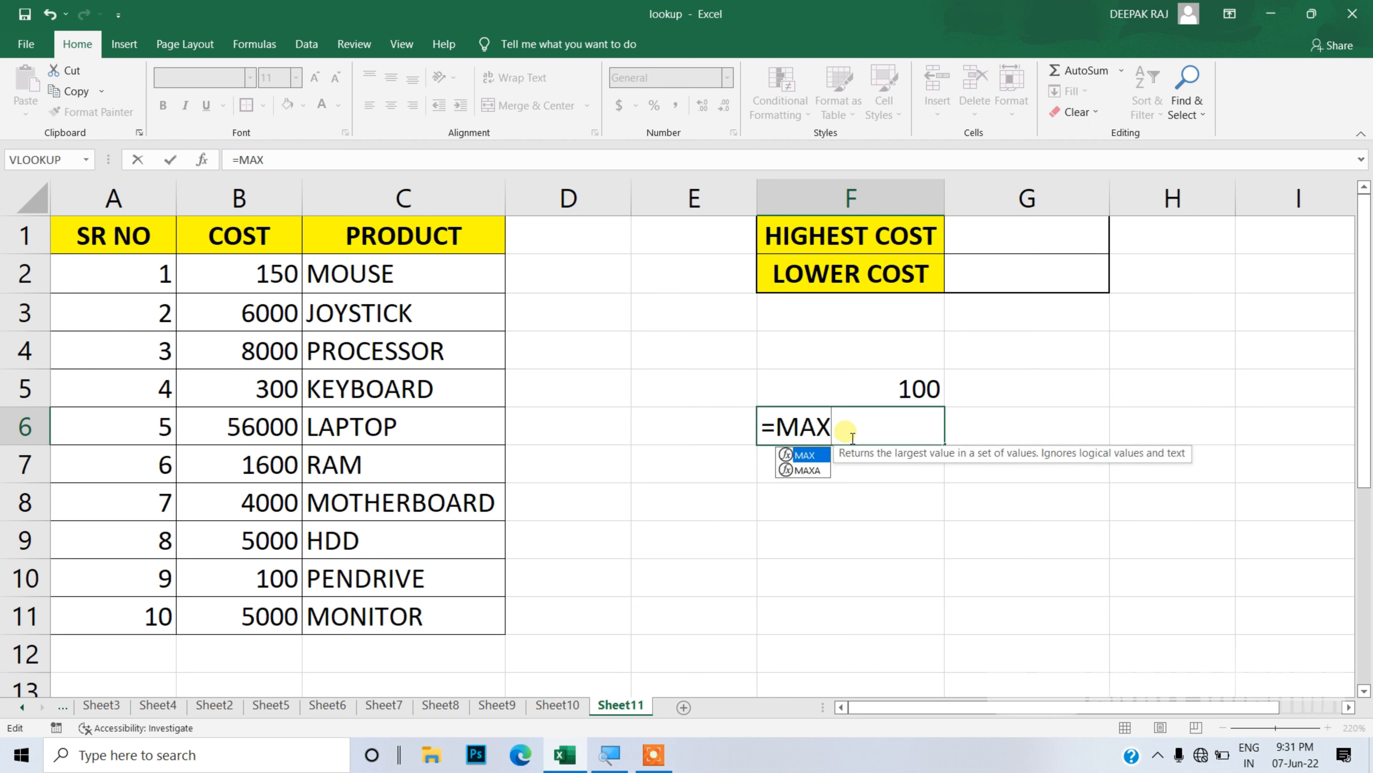
pyautogui.write('(')
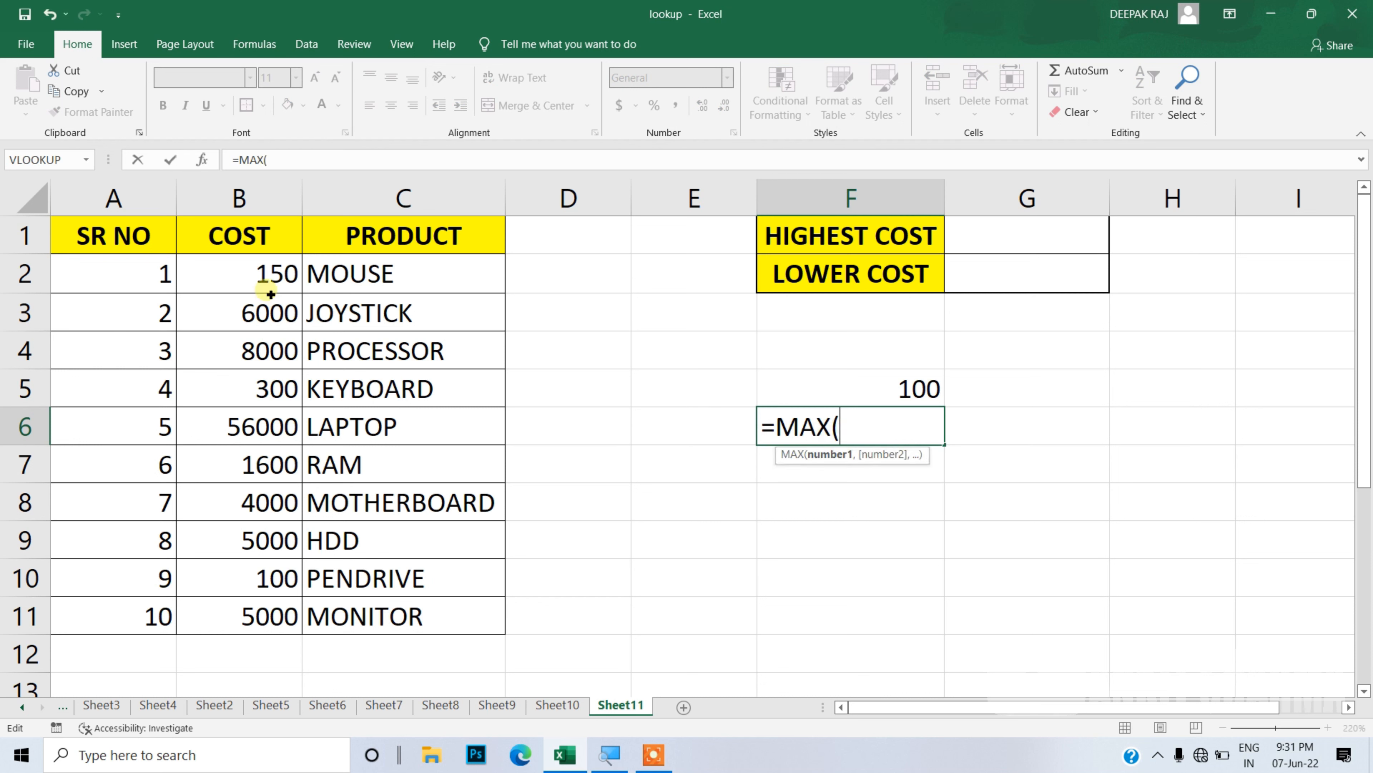
pyautogui.moveTo(269, 292); pyautogui.dragTo(268, 614)
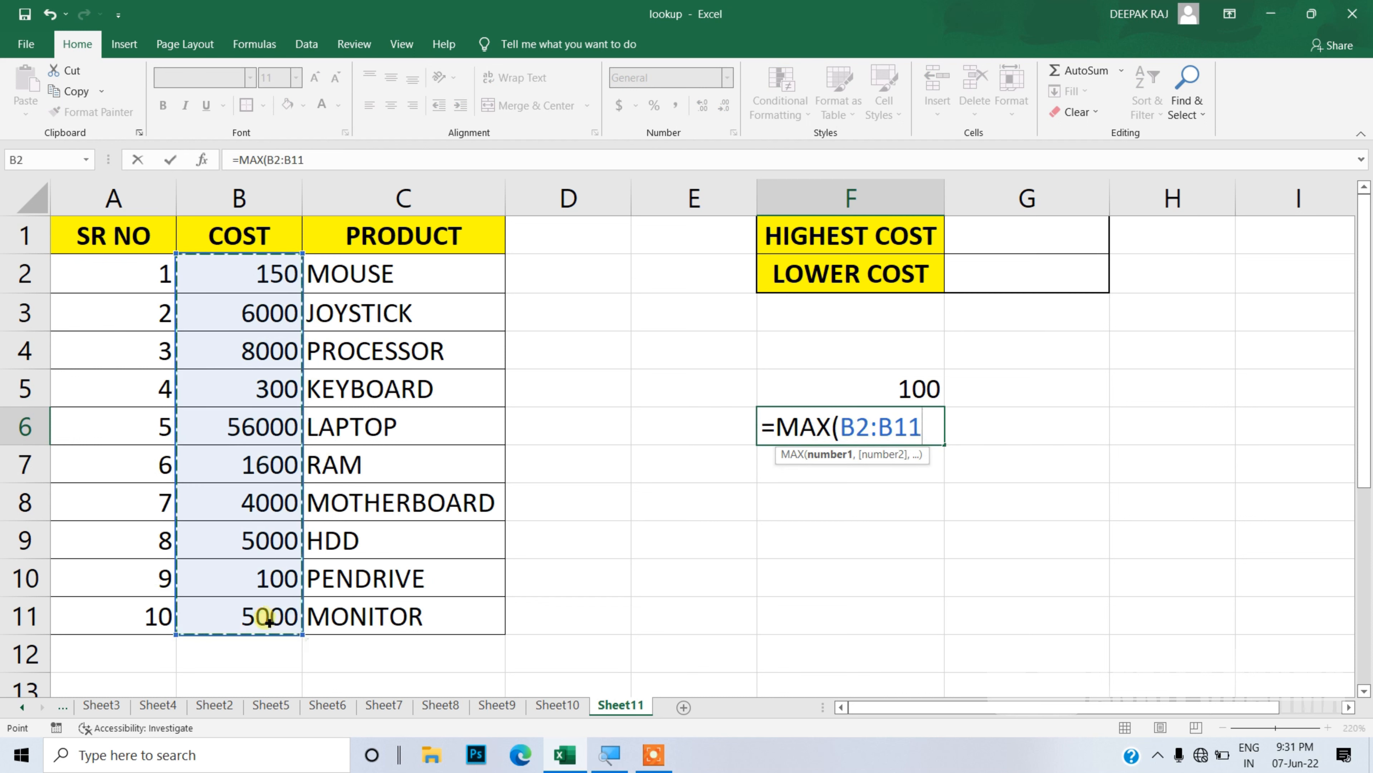
pyautogui.press('Return')
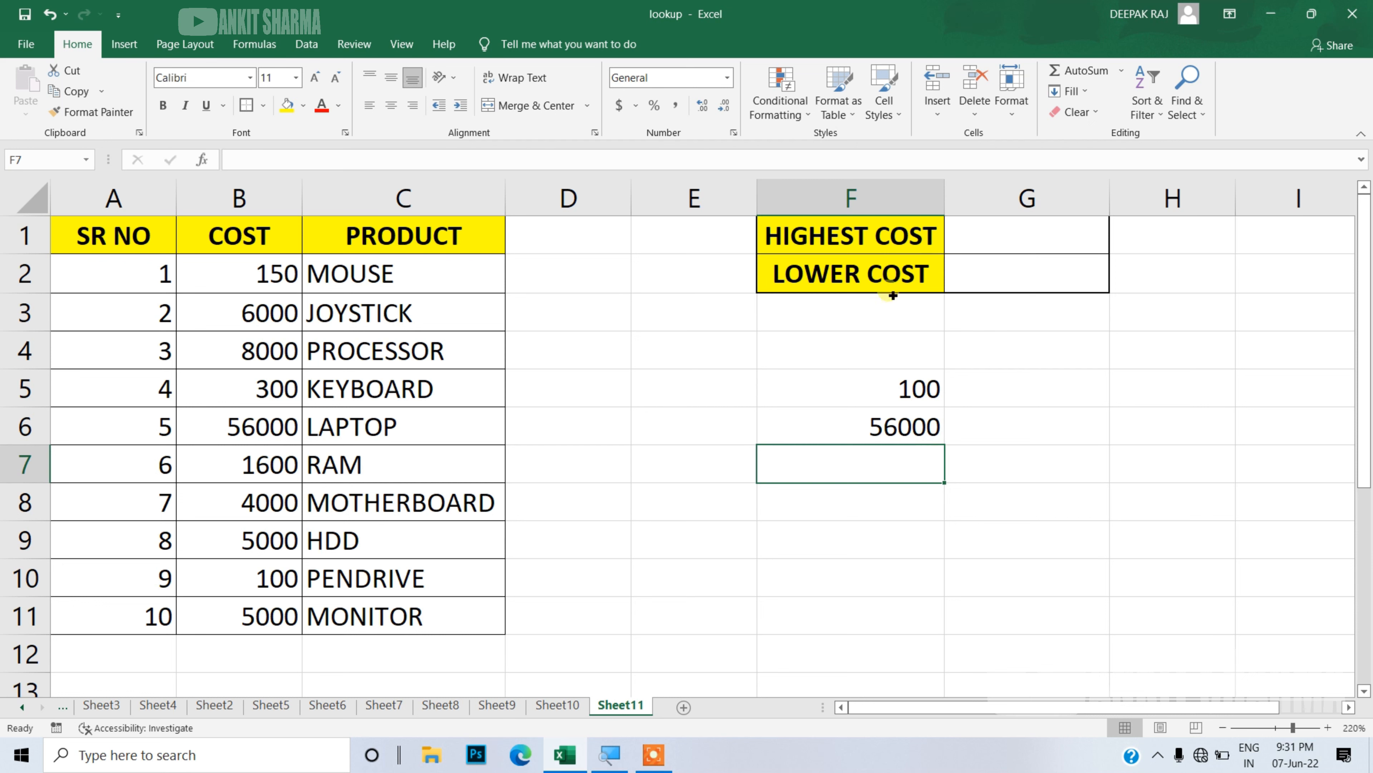
# Look up the highest-cost product in G1 by entering =VLOOKUP(MAX(B2:B11),$B$1:$C$11,2,0).
pyautogui.click(1000, 247)
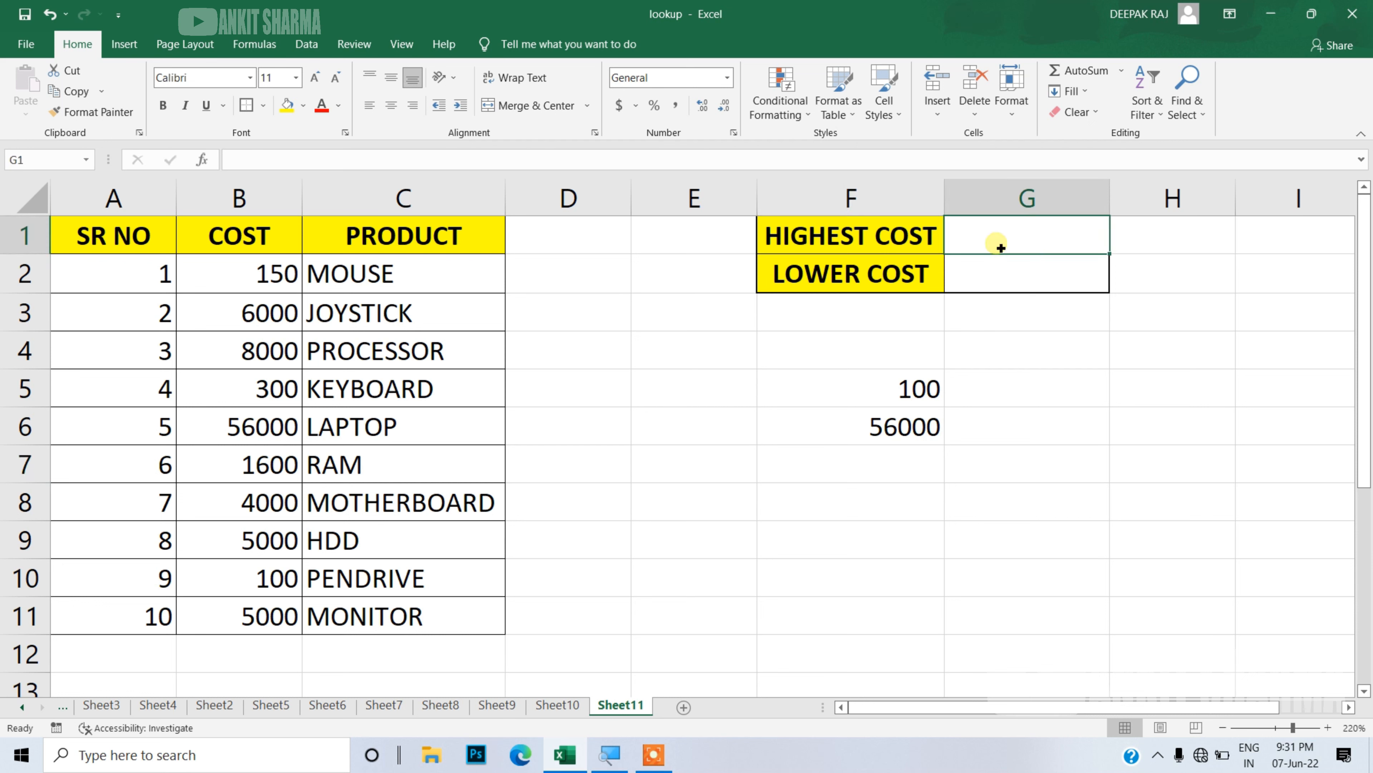
pyautogui.write('=VL')
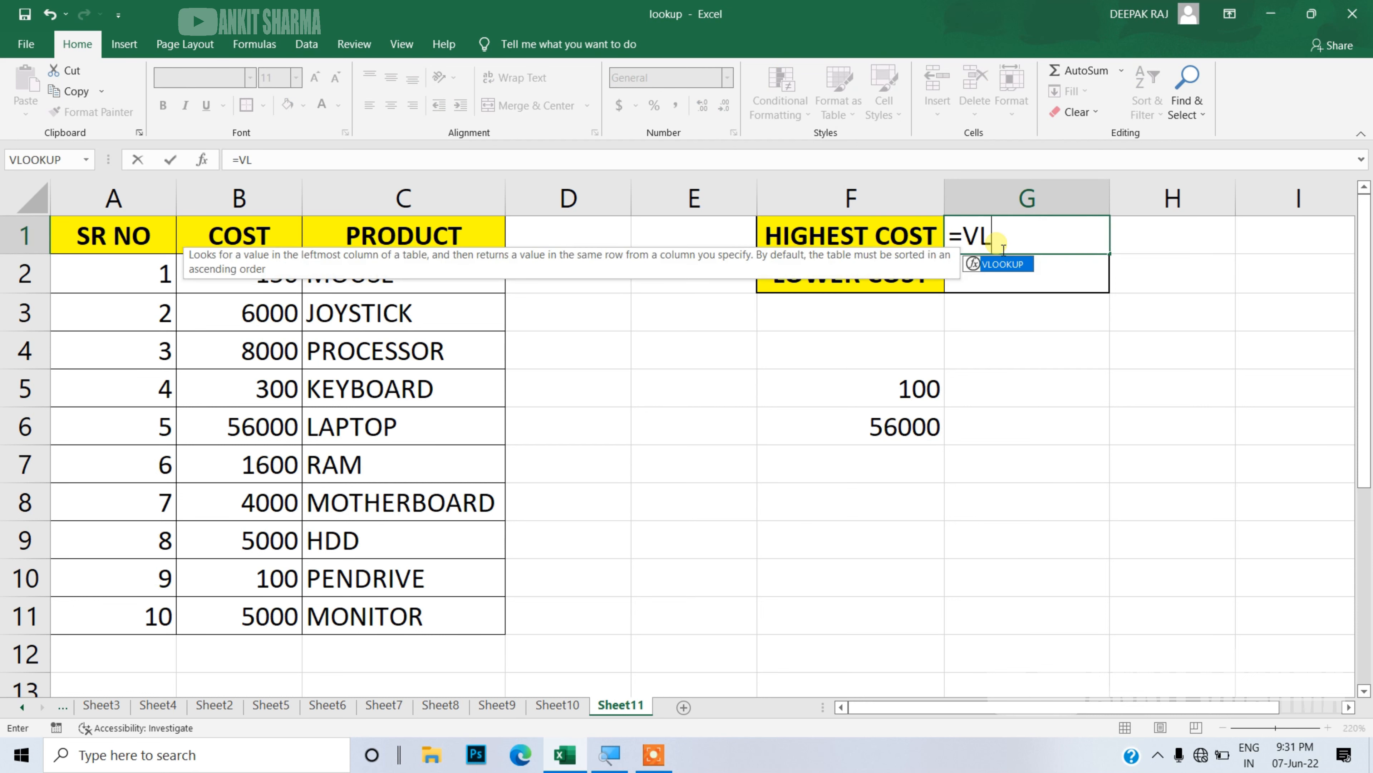
pyautogui.press('Tab')
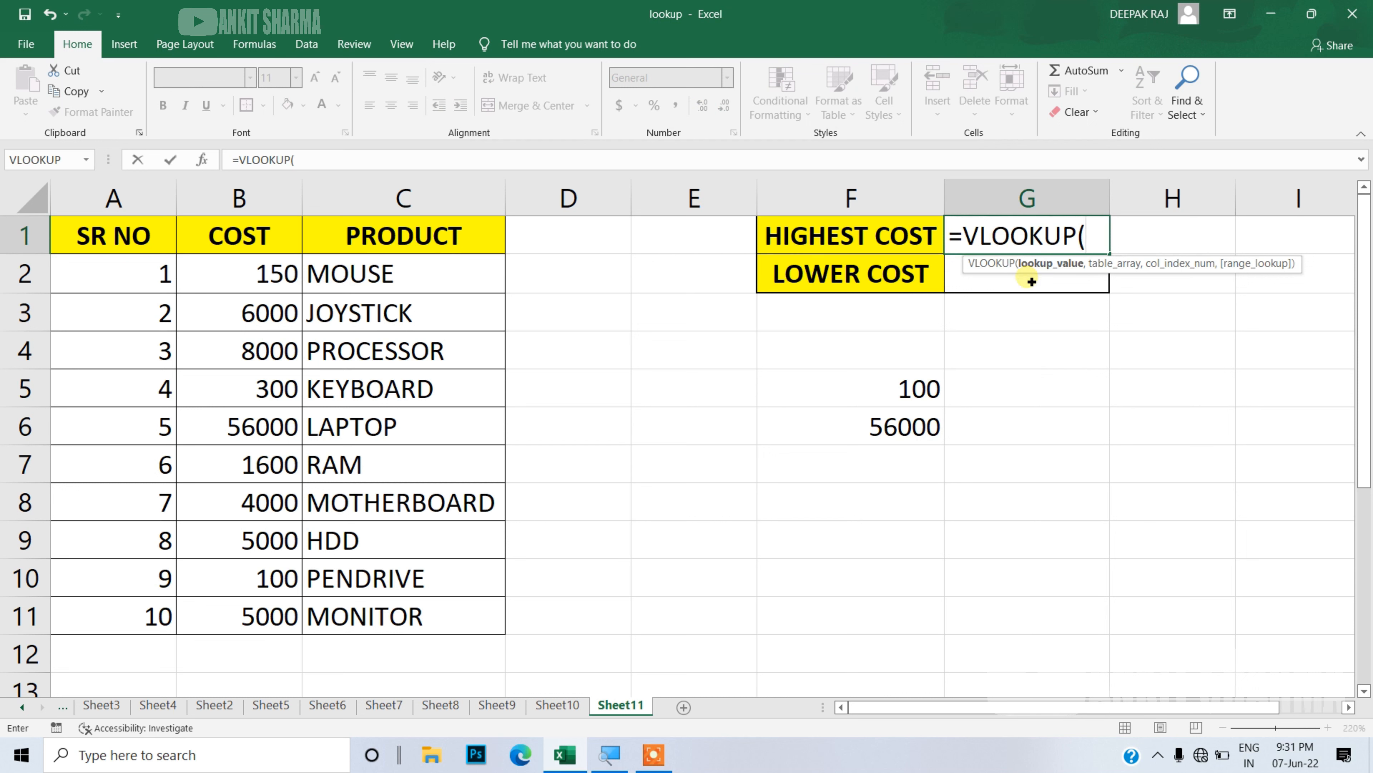
pyautogui.write('MA')
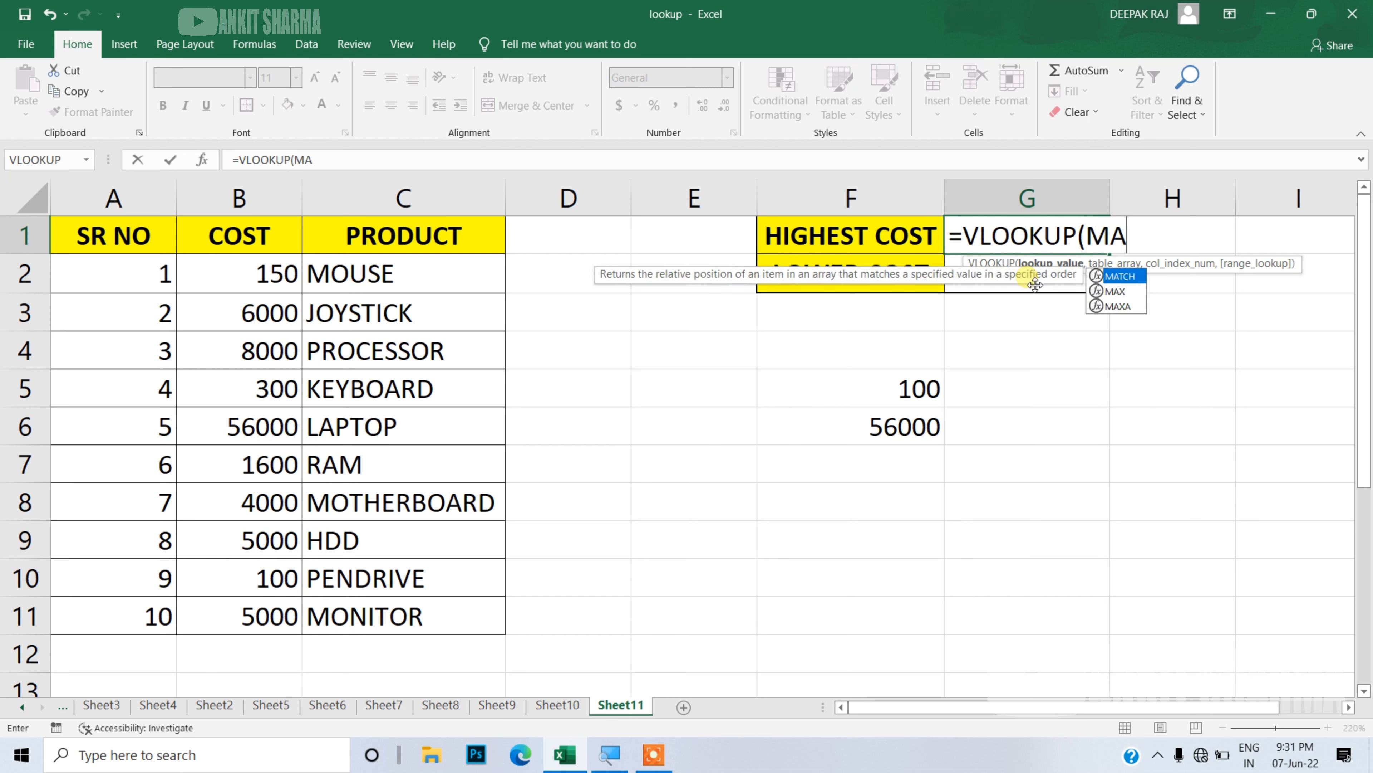
pyautogui.write('X(')
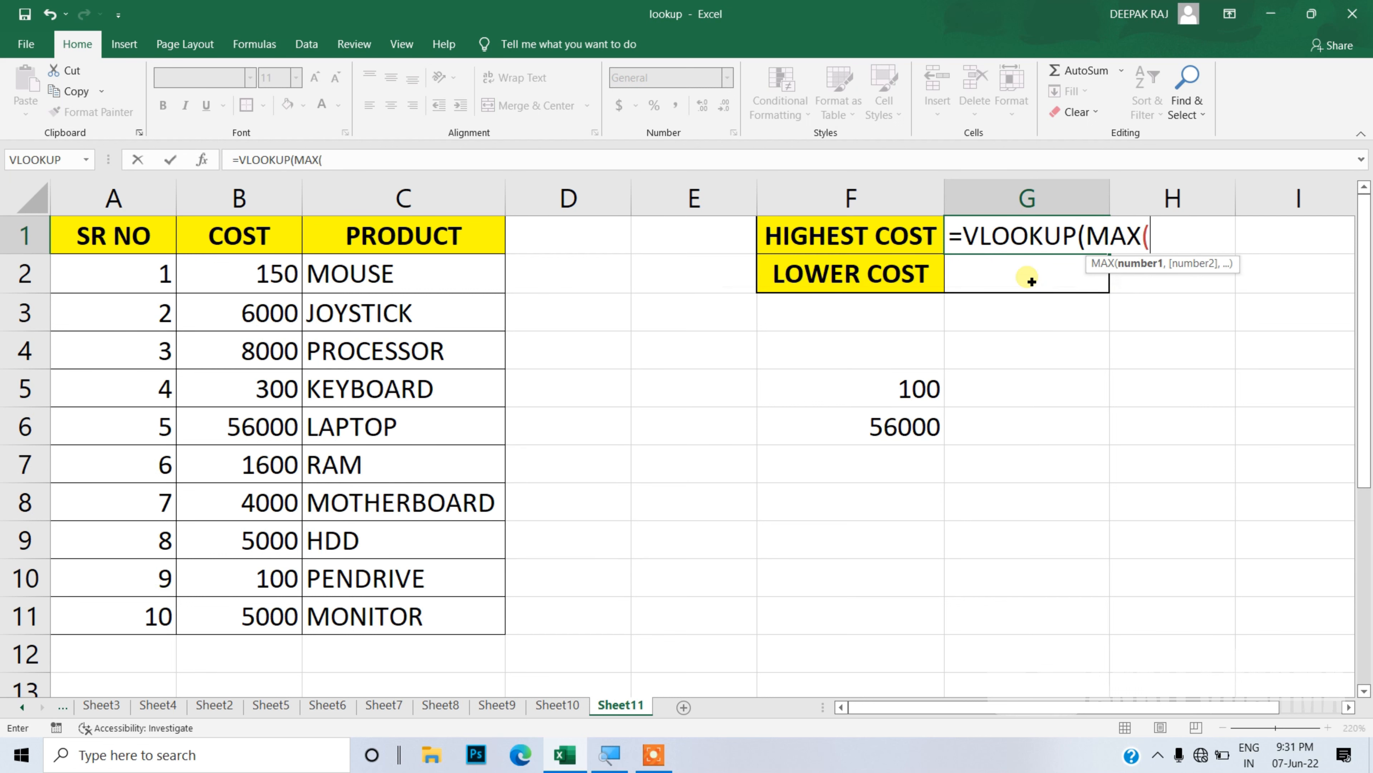
pyautogui.moveTo(282, 273); pyautogui.dragTo(272, 614)
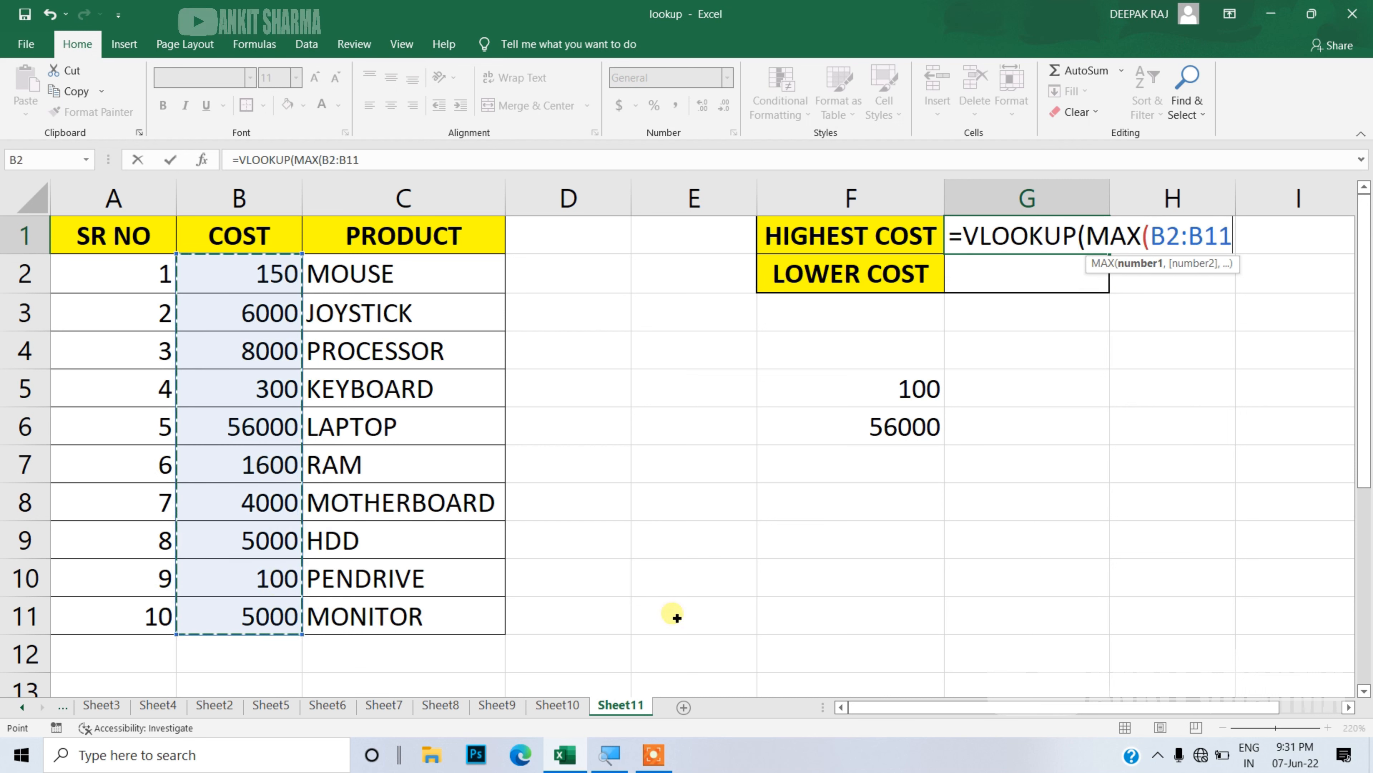
pyautogui.write('),')
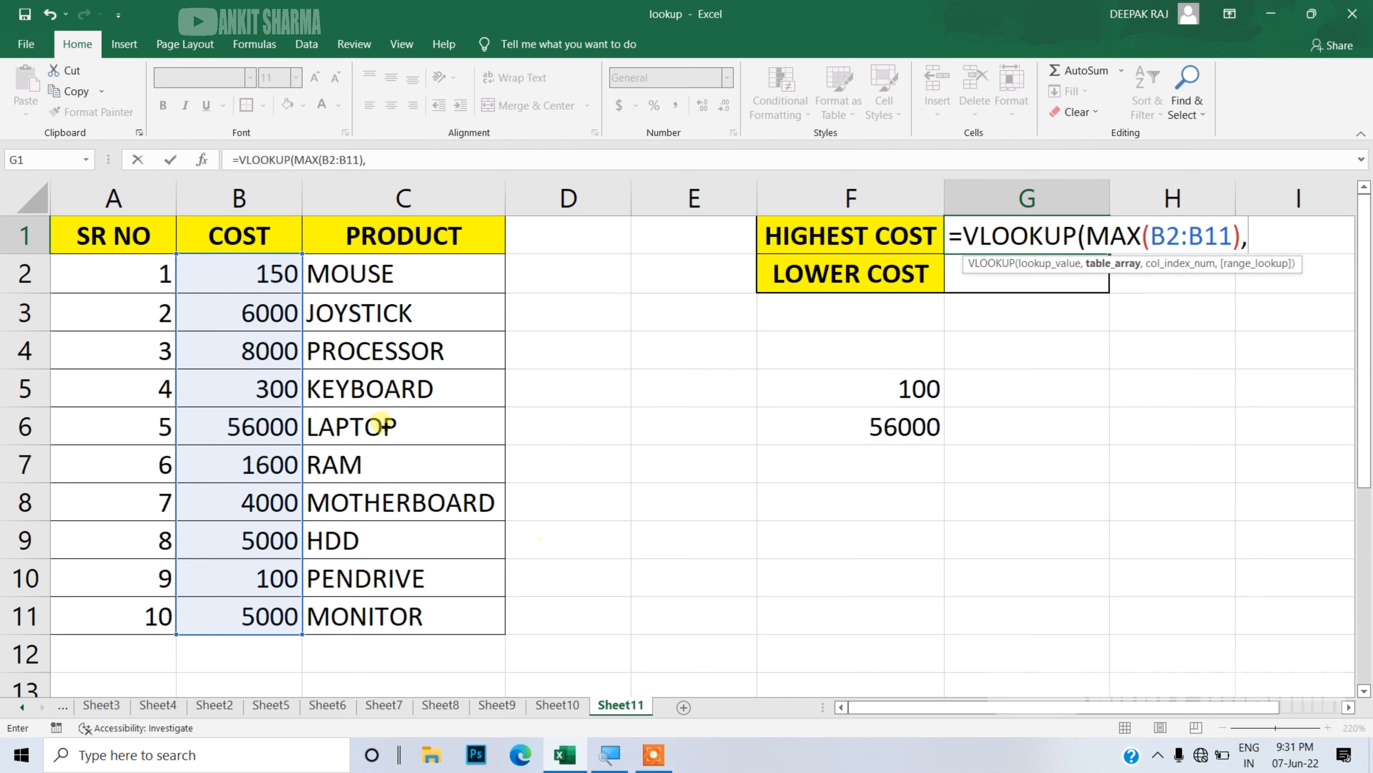
pyautogui.moveTo(252, 232); pyautogui.dragTo(427, 615)
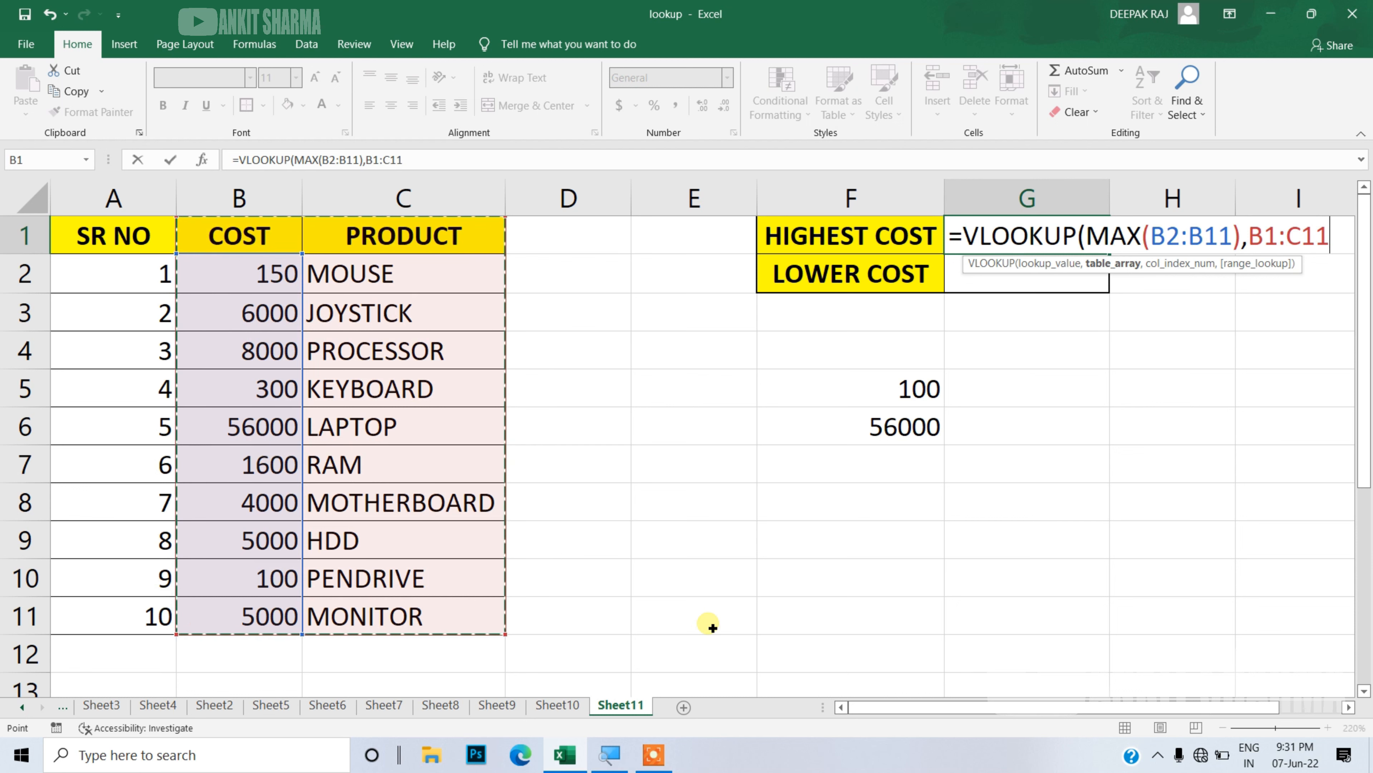
pyautogui.press('F4')
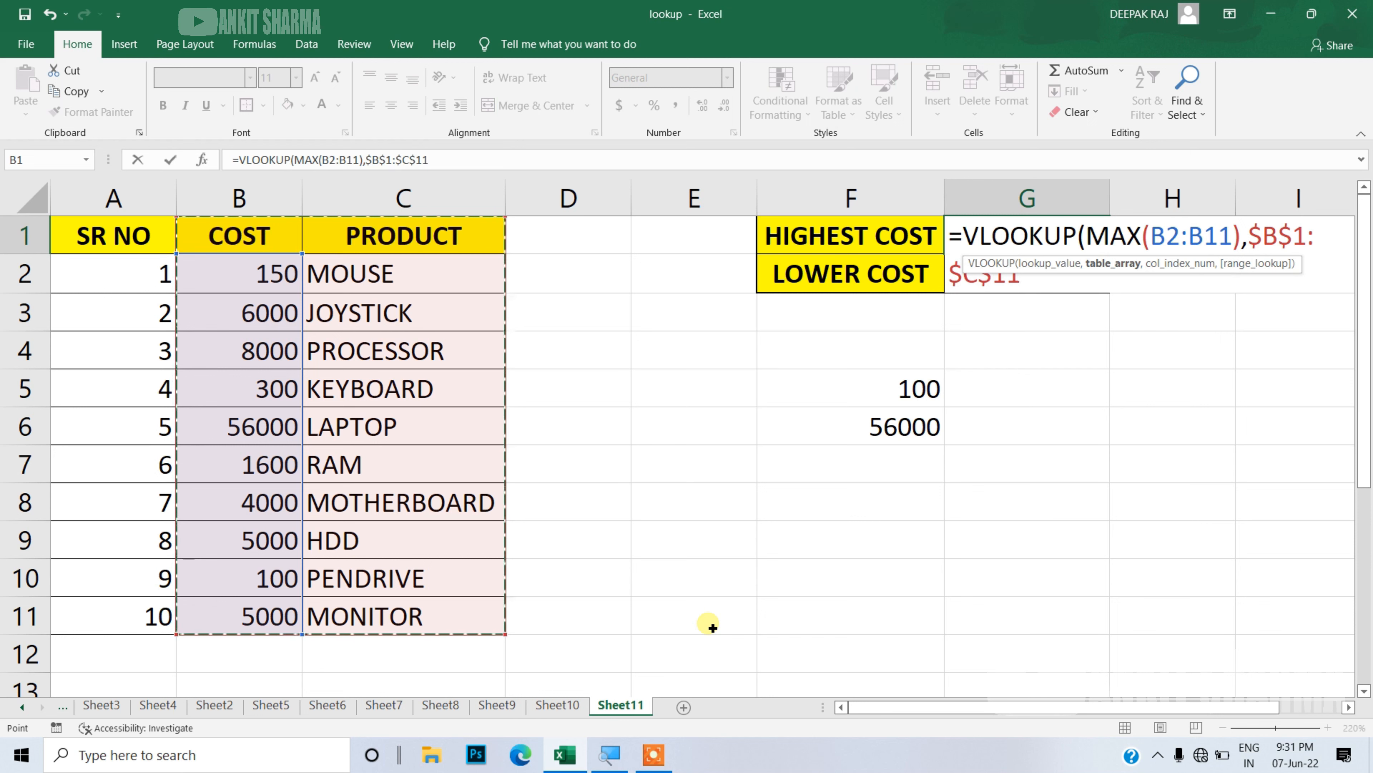
pyautogui.write(',')
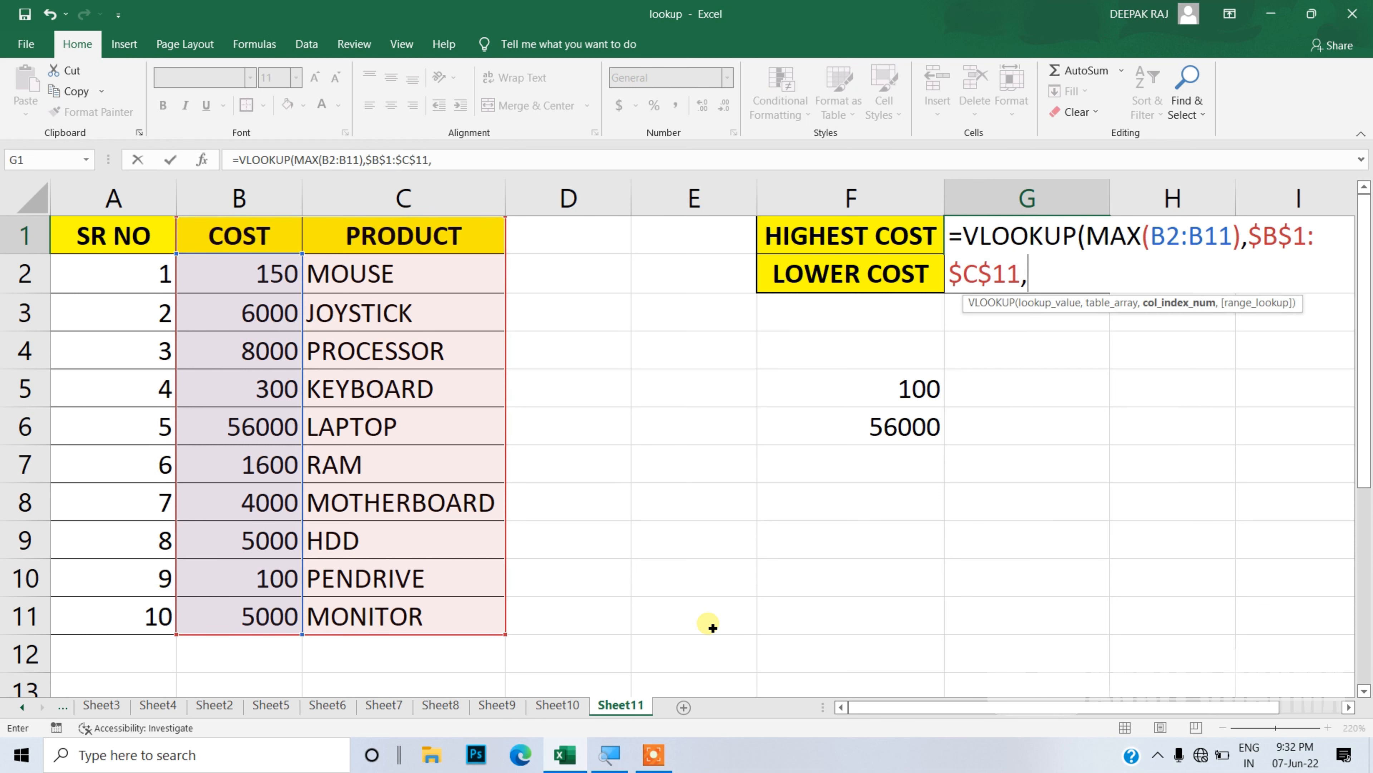
pyautogui.write('2,')
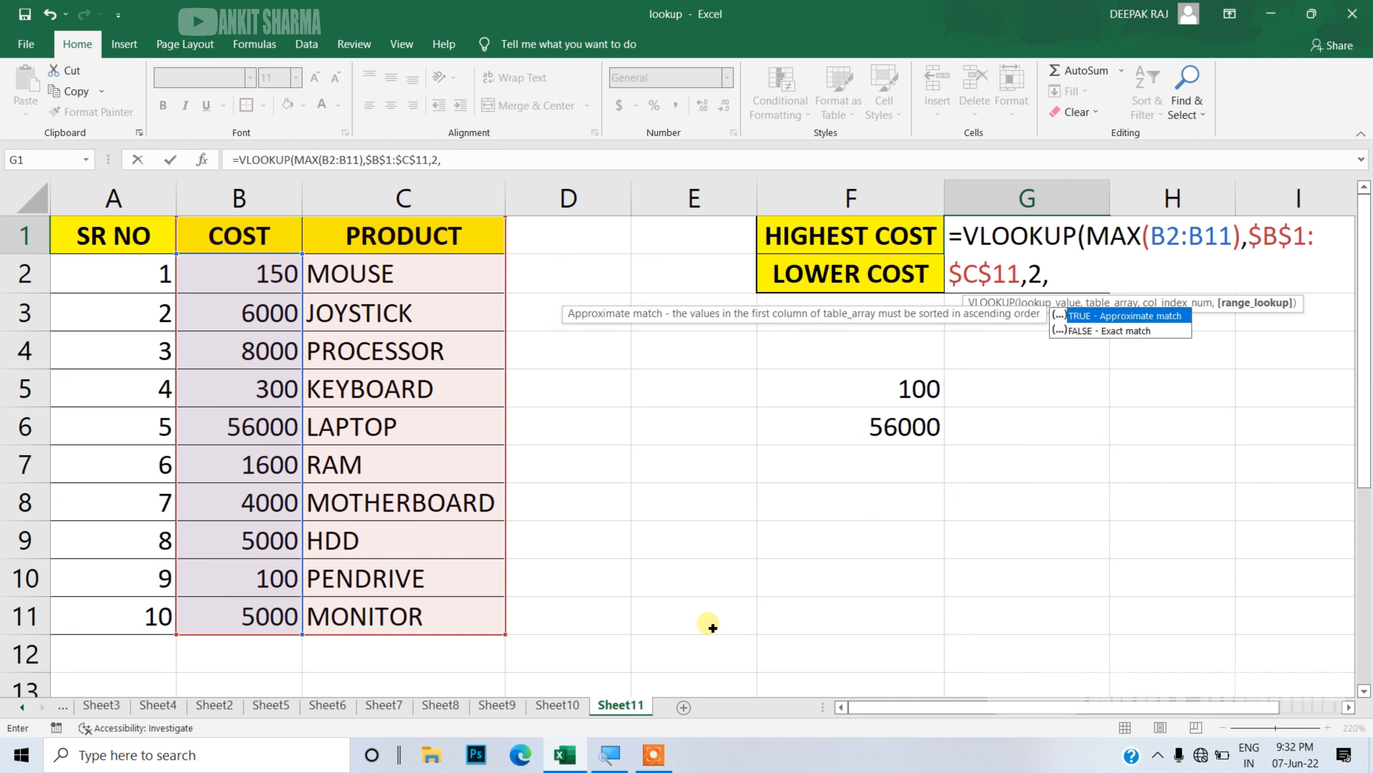
pyautogui.write('0)')
pyautogui.press('Return')
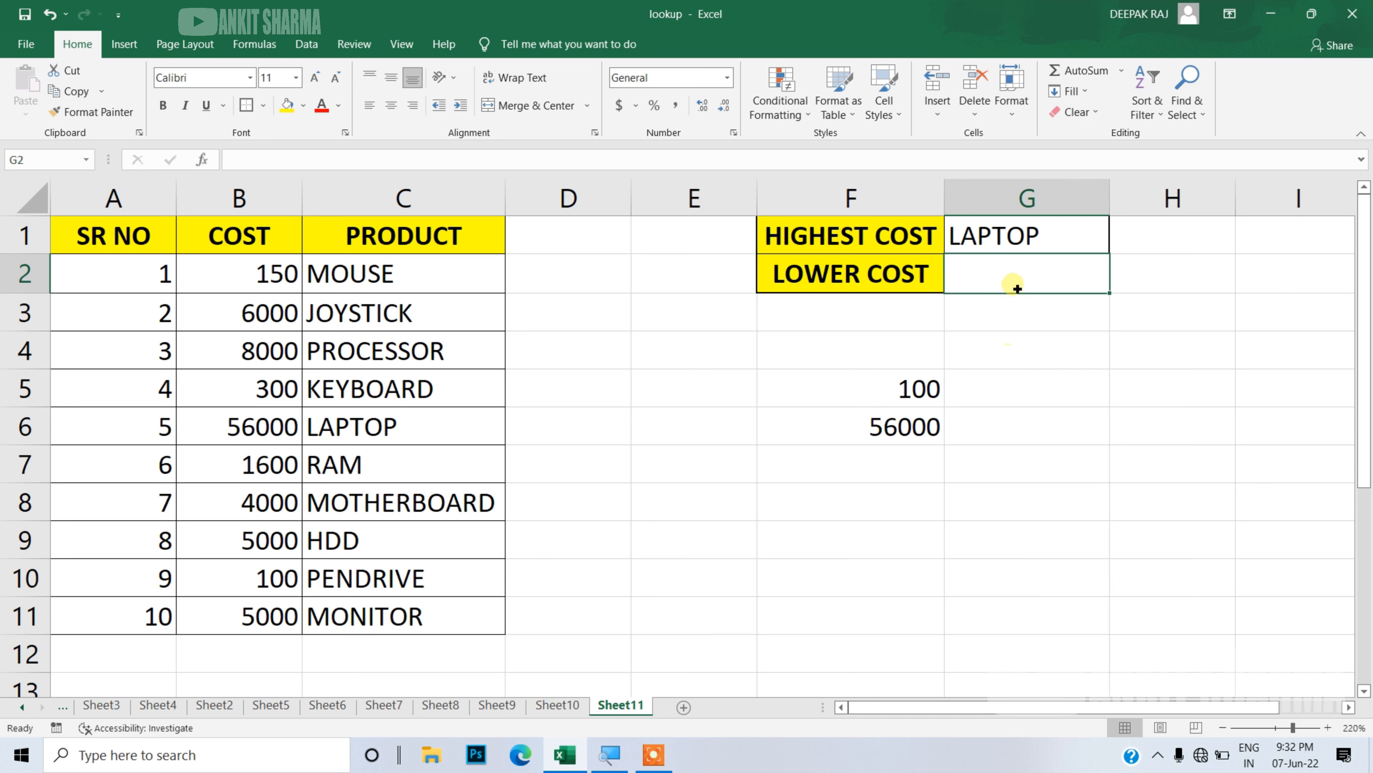
# Look up the lowest-cost product in G2 by entering =VLOOKUP(MIN(B2:B11),B1:C11,2,0).
pyautogui.write('=VLOOKUP(')
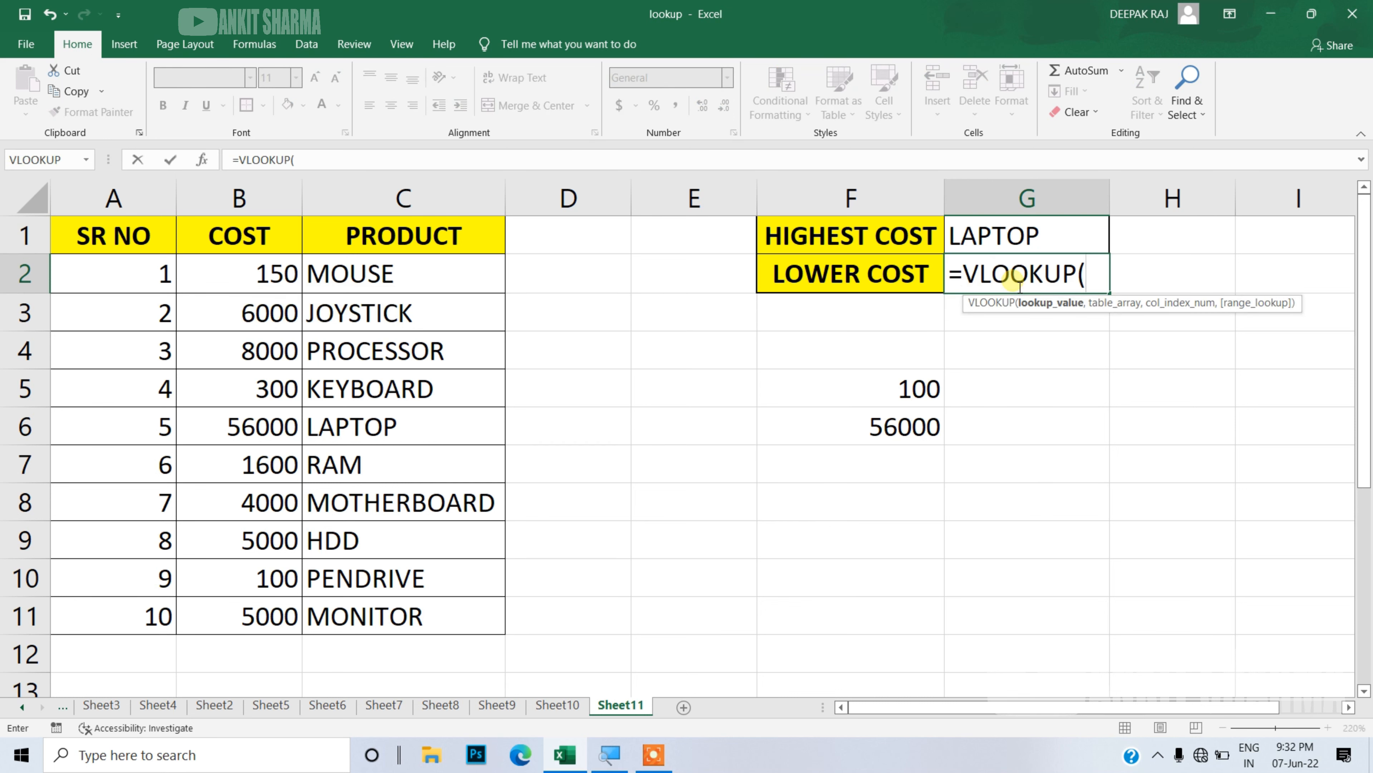
pyautogui.write('MIN')
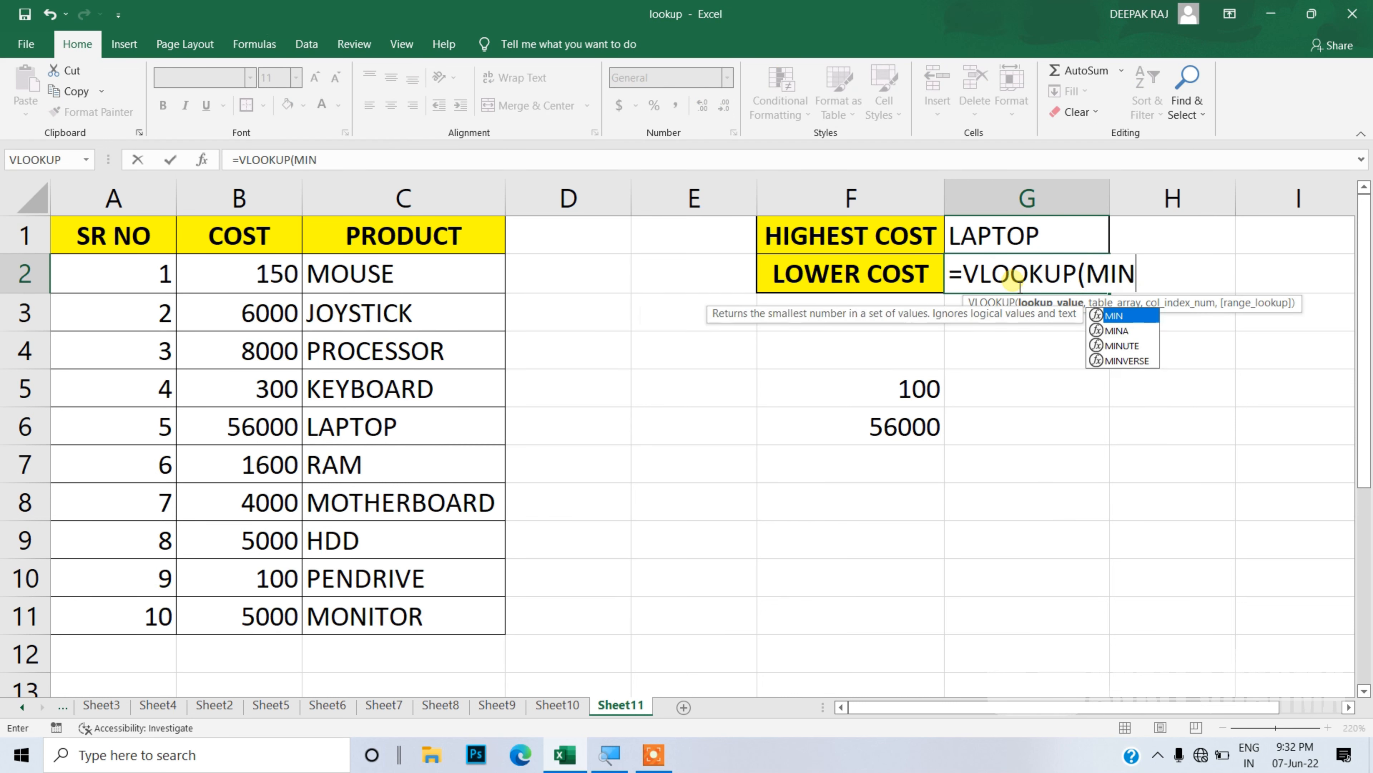
pyautogui.write('(')
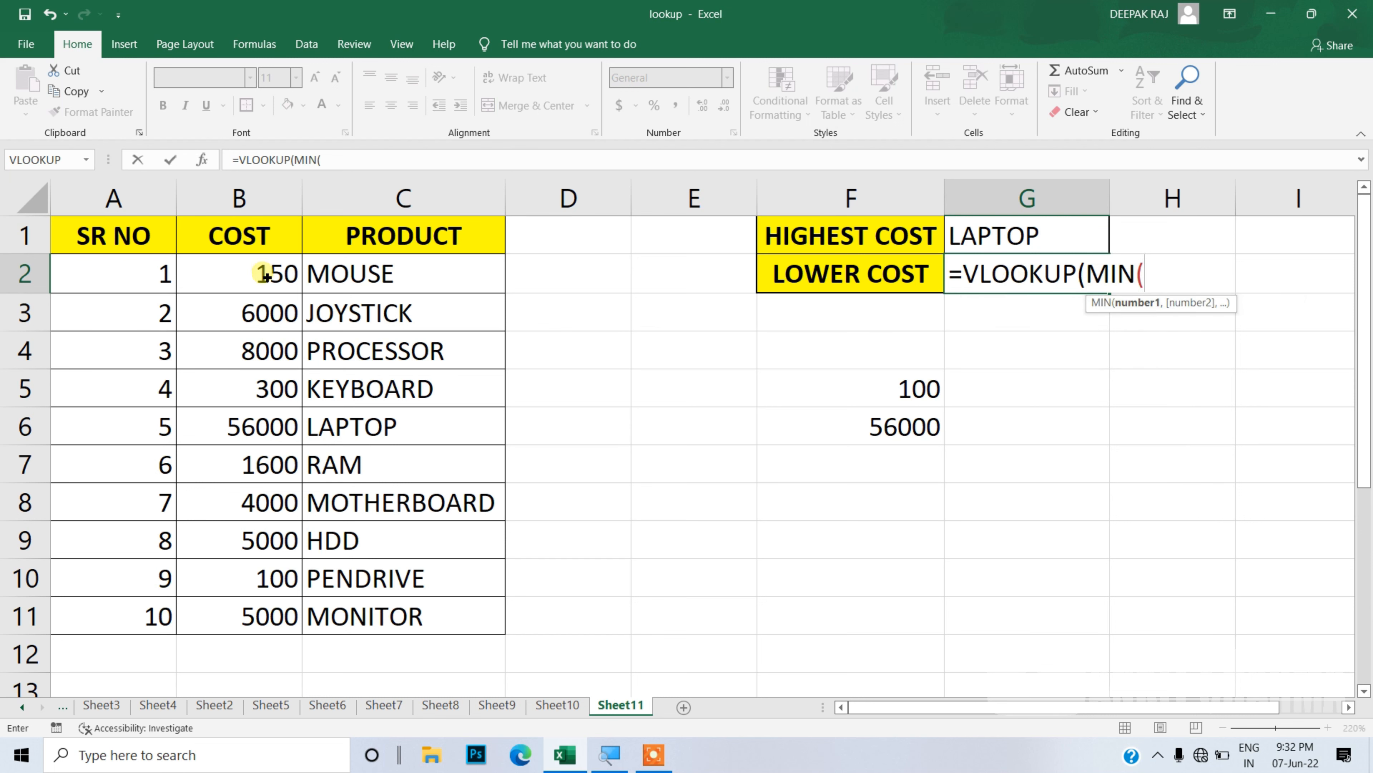
pyautogui.click(269, 606)
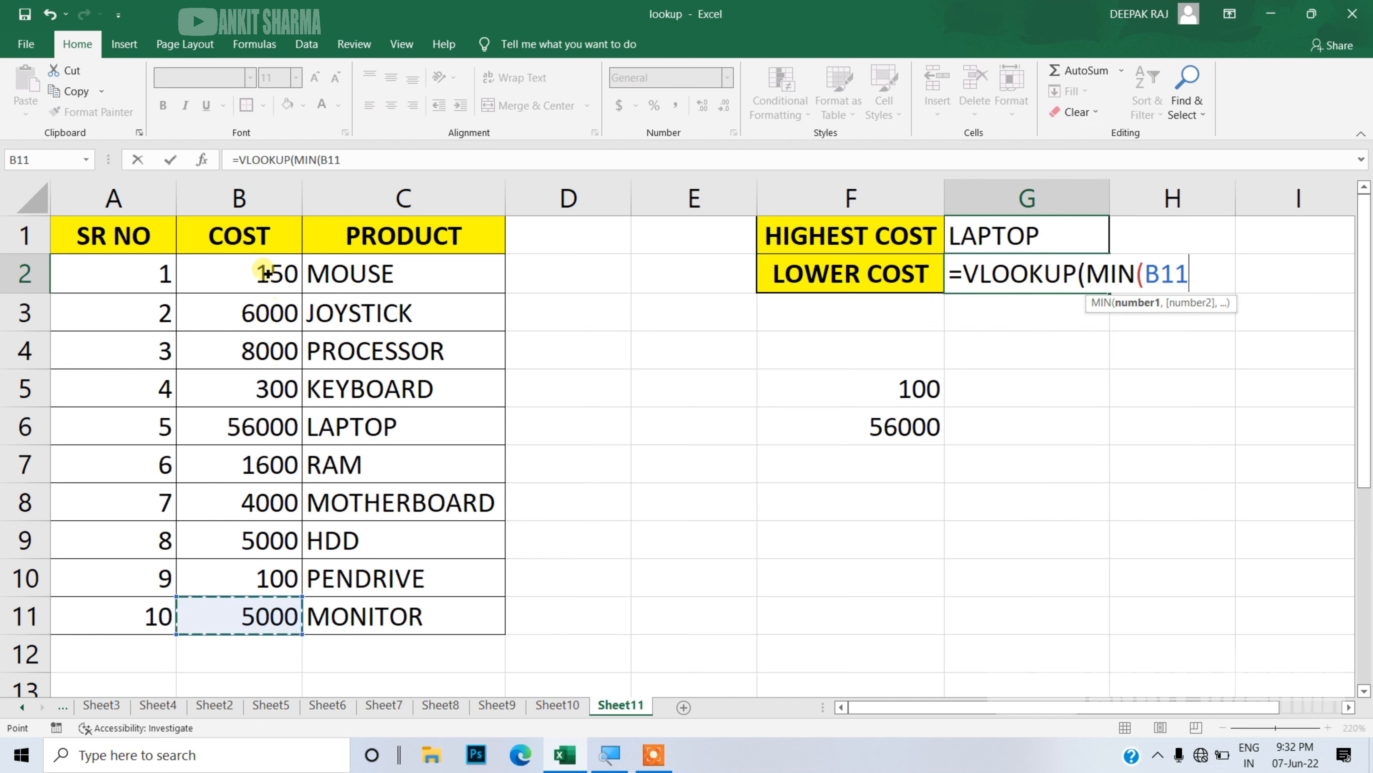
pyautogui.click(265, 439)
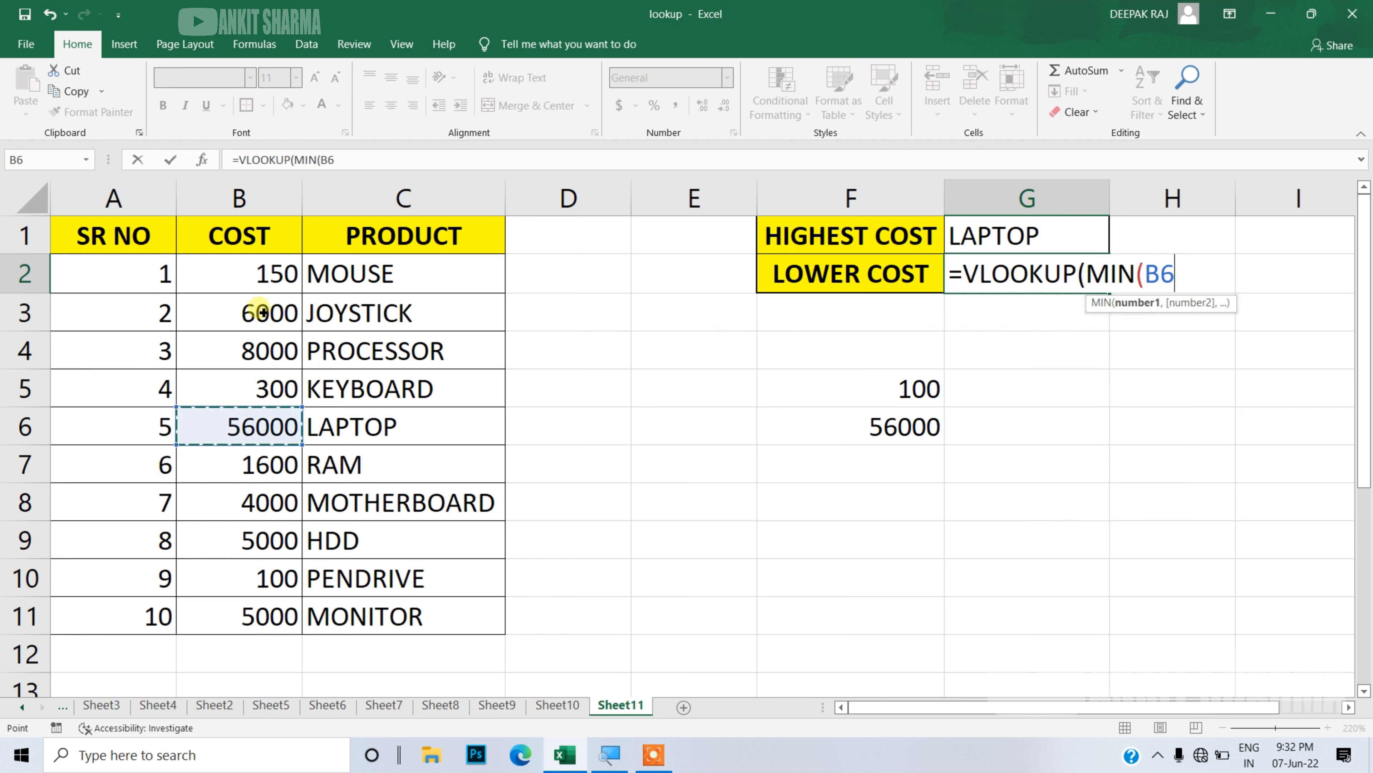
pyautogui.moveTo(255, 264); pyautogui.dragTo(247, 610)
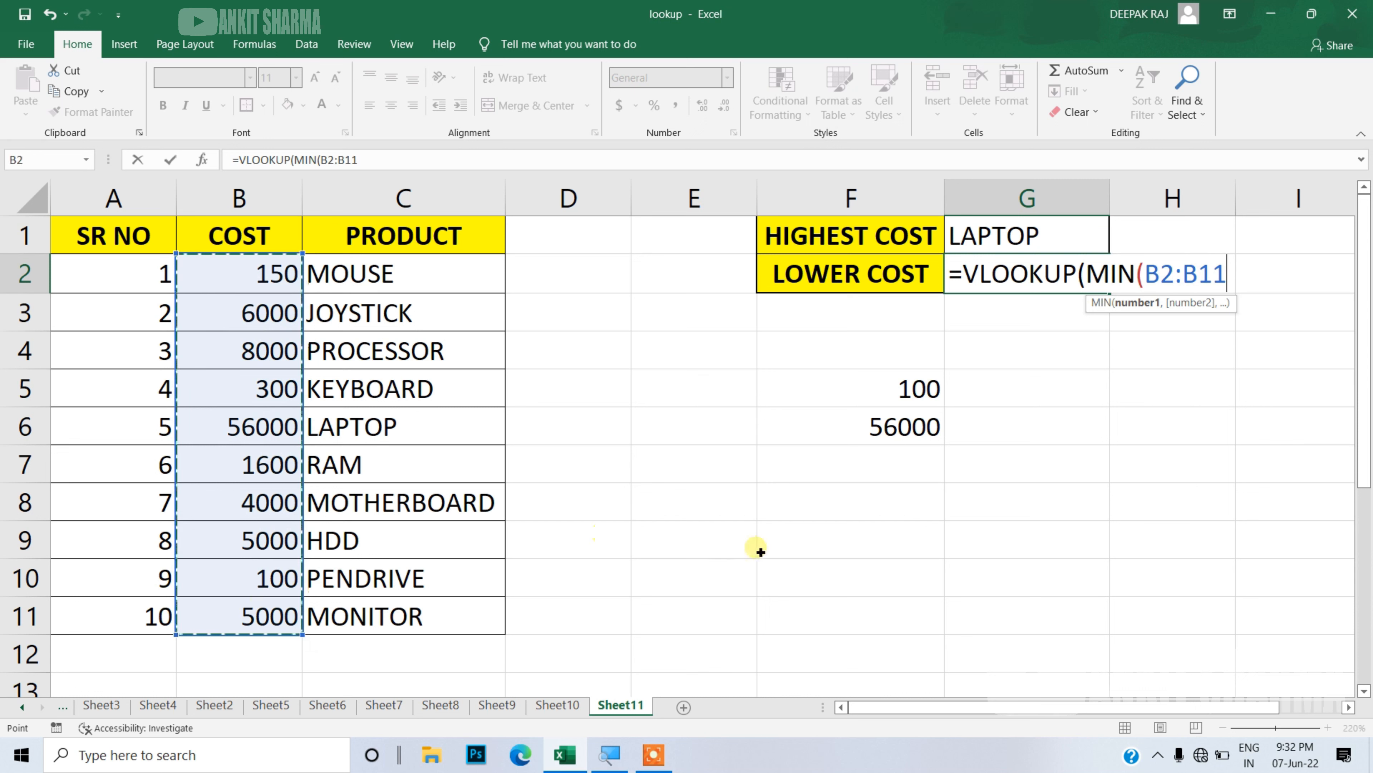
pyautogui.write(')')
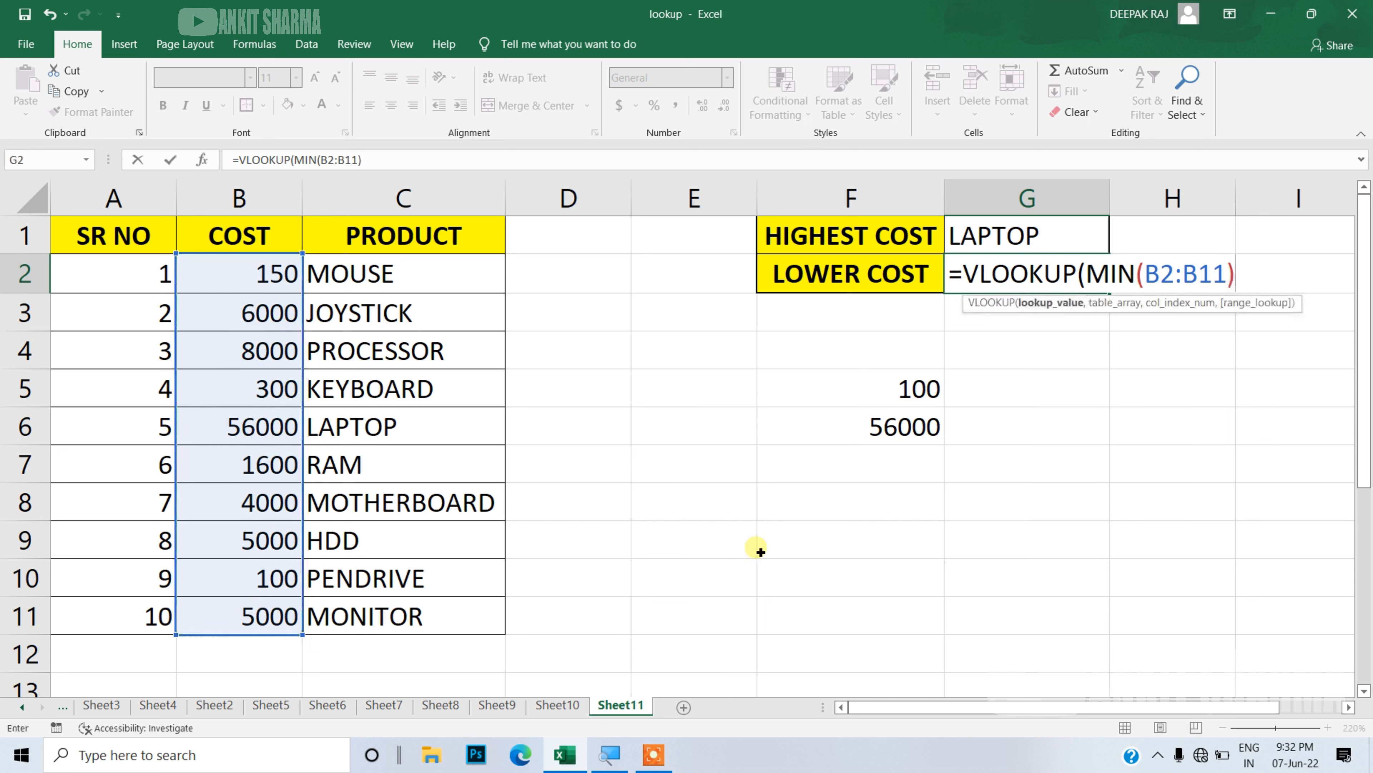
pyautogui.write(',')
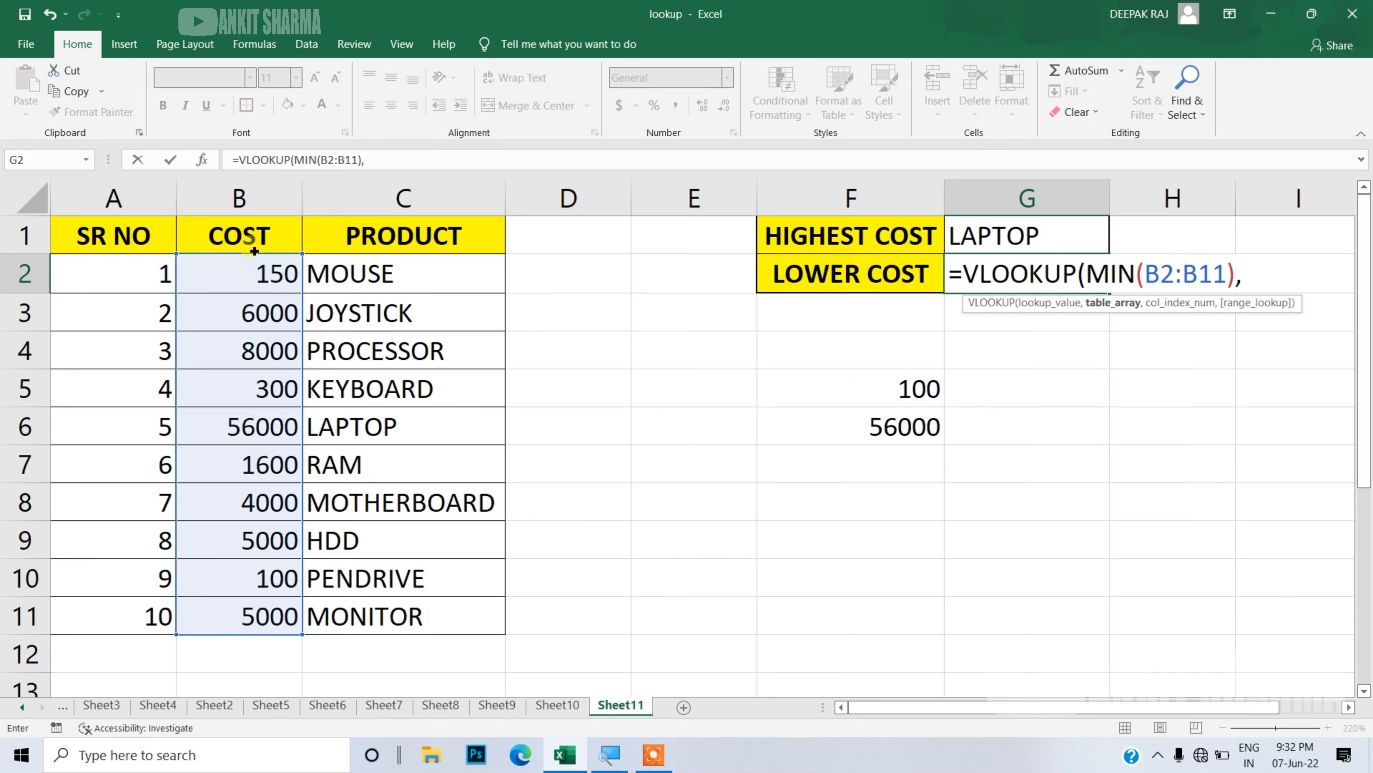
pyautogui.moveTo(242, 242); pyautogui.dragTo(398, 654)
pyautogui.moveTo(394, 585); pyautogui.dragTo(394, 585)
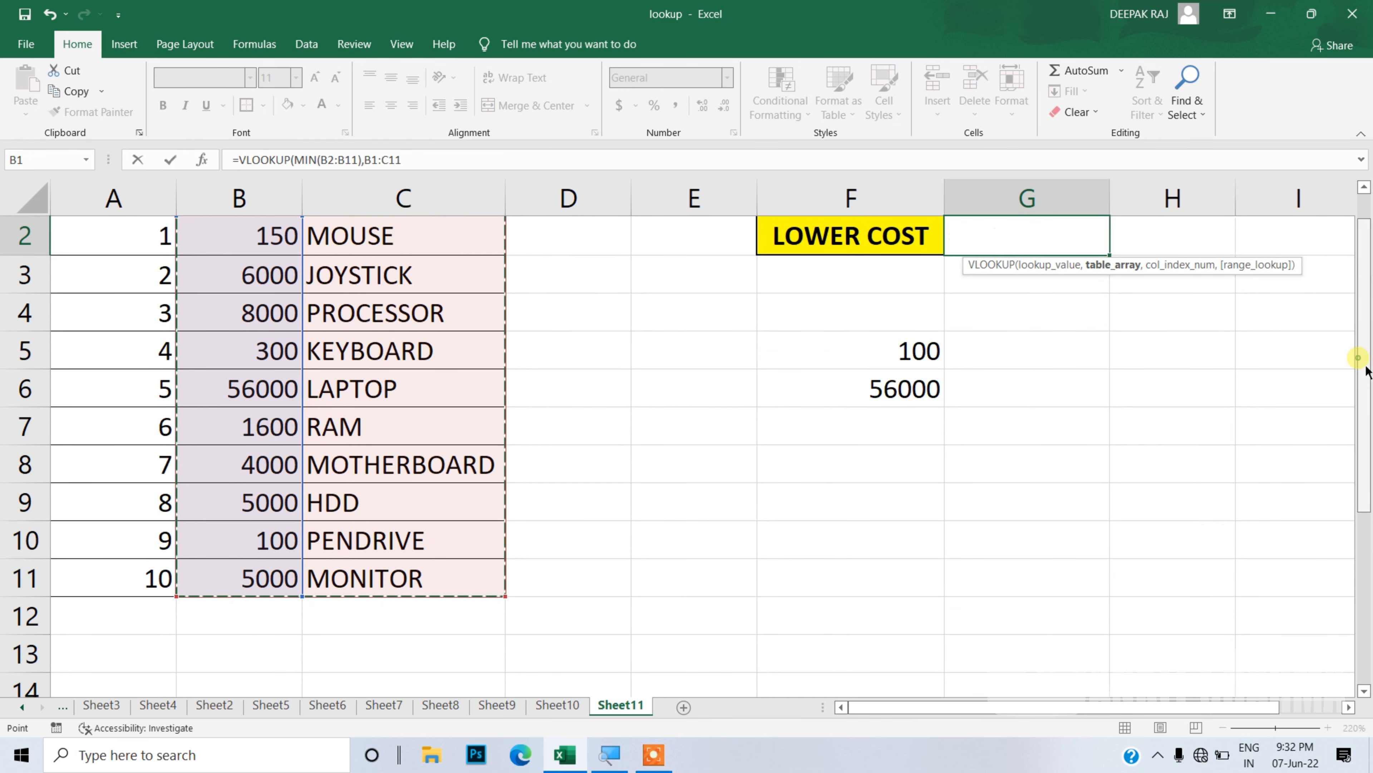
pyautogui.scroll(1, 1357, 358)
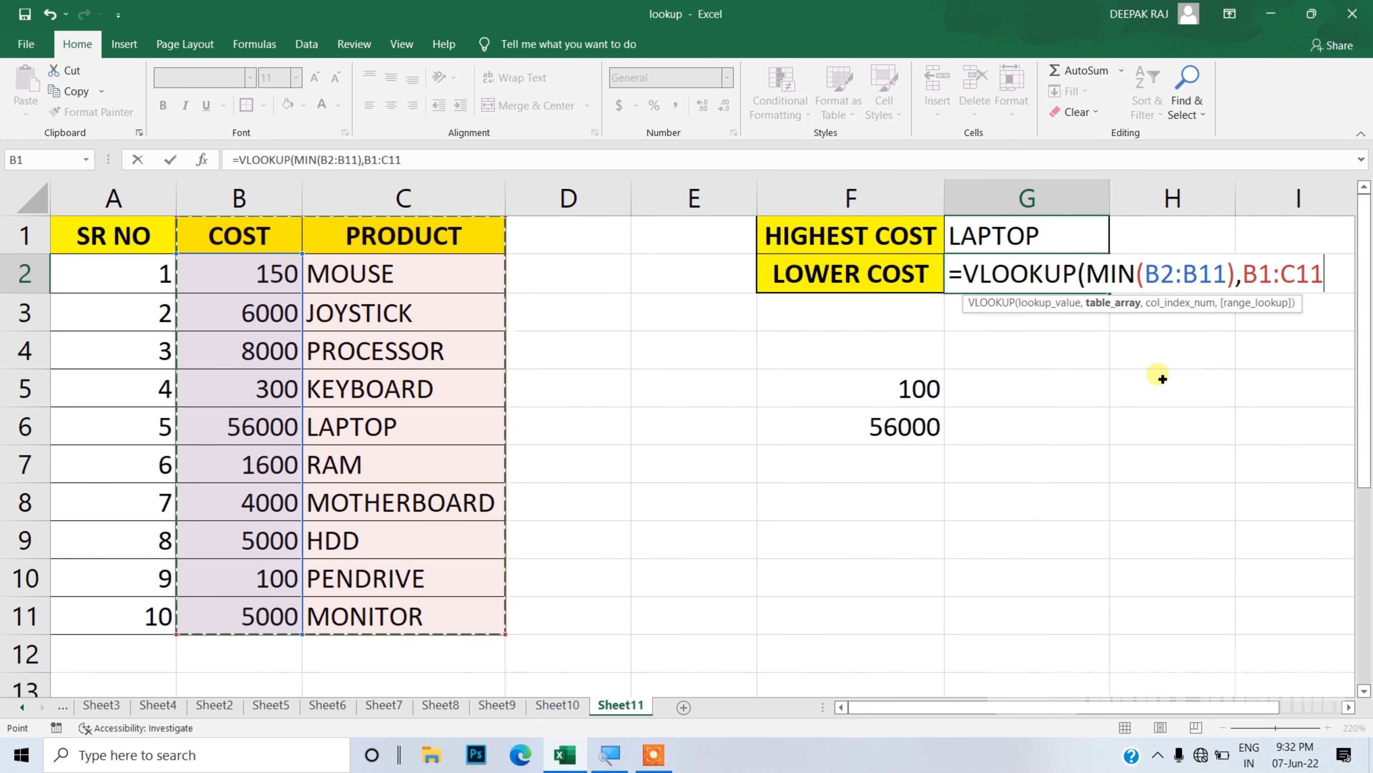
pyautogui.write(',')
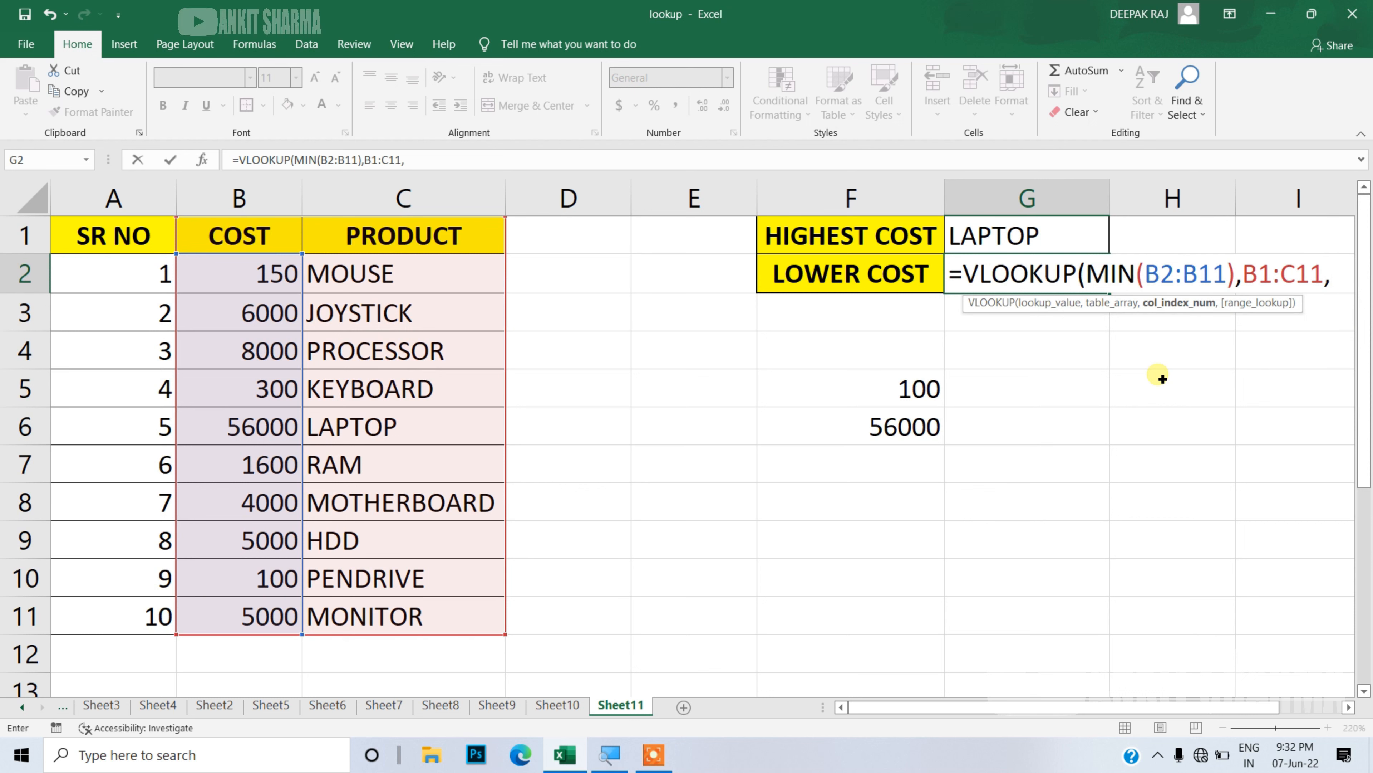
pyautogui.write('2,')
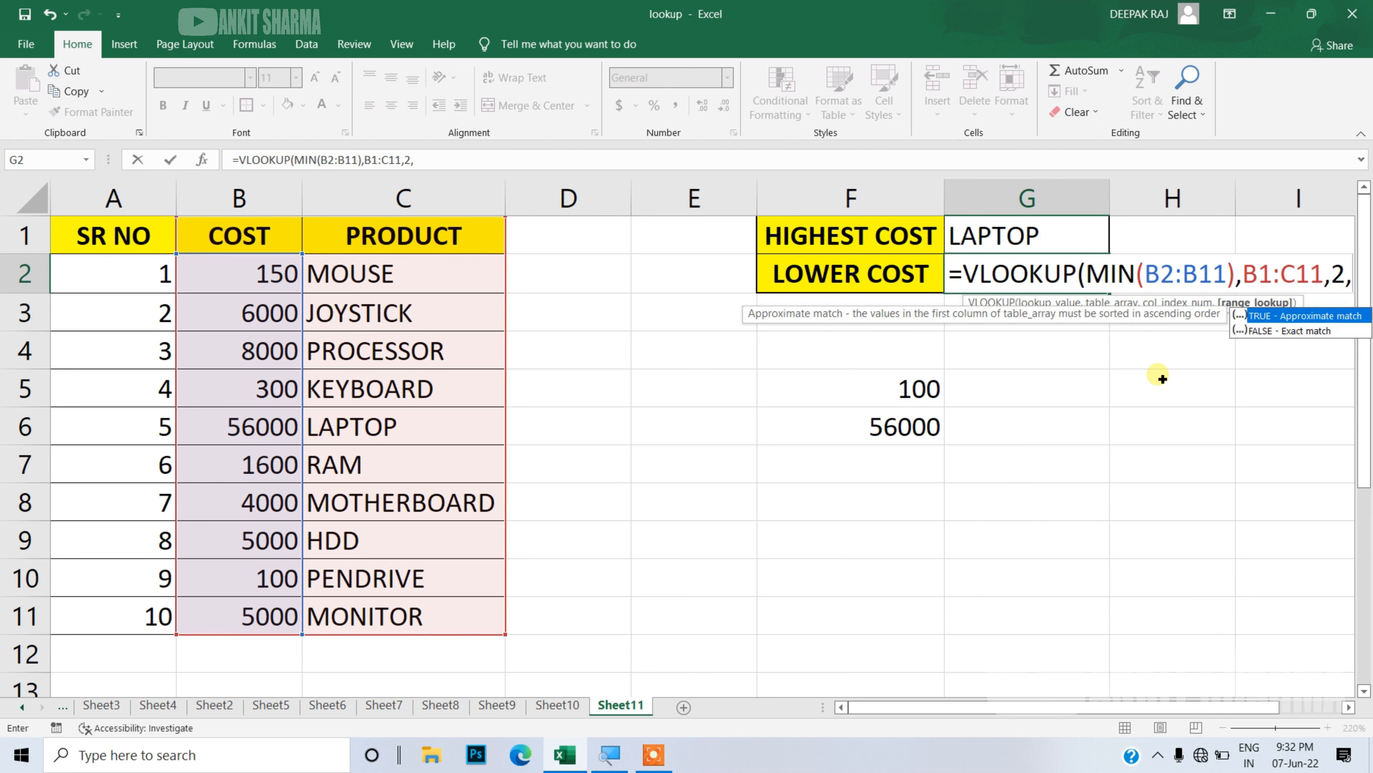
pyautogui.write('0)')
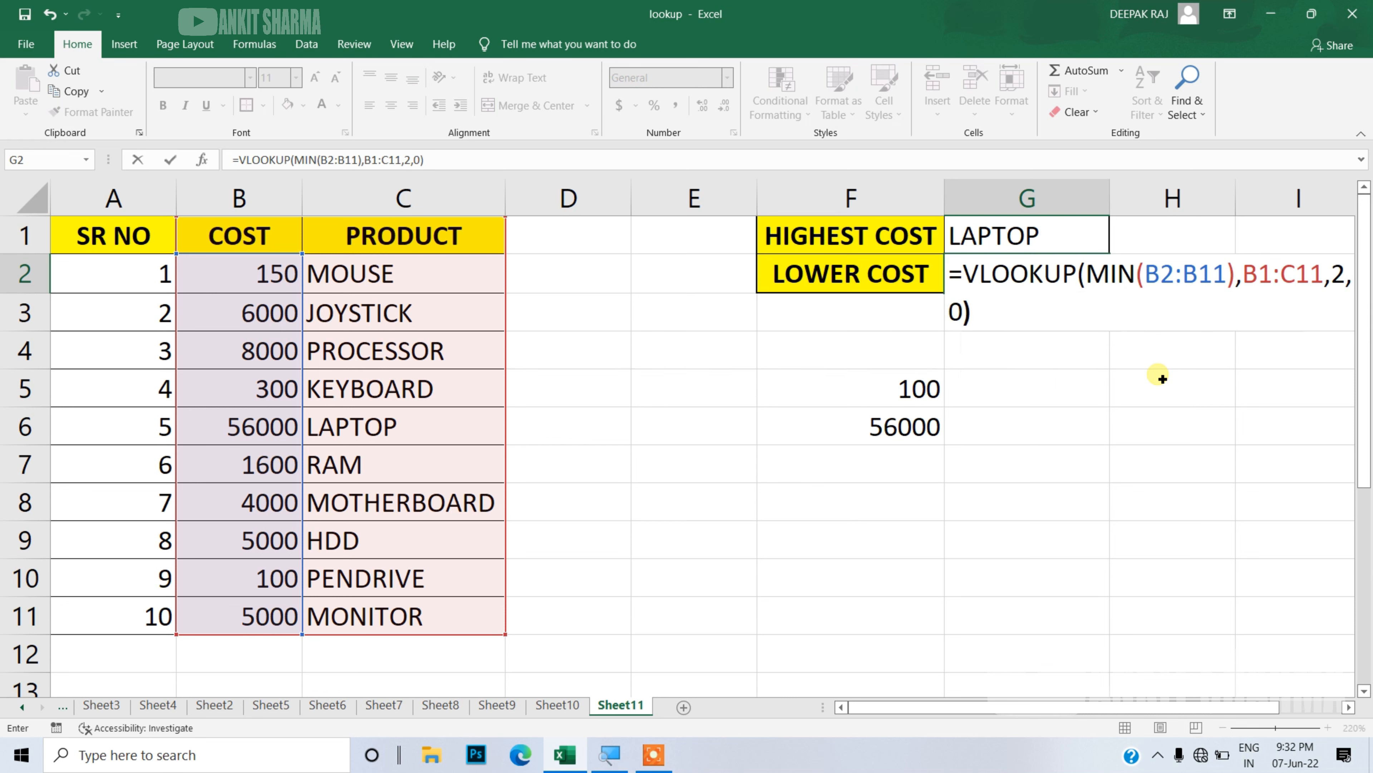
pyautogui.press('Return')
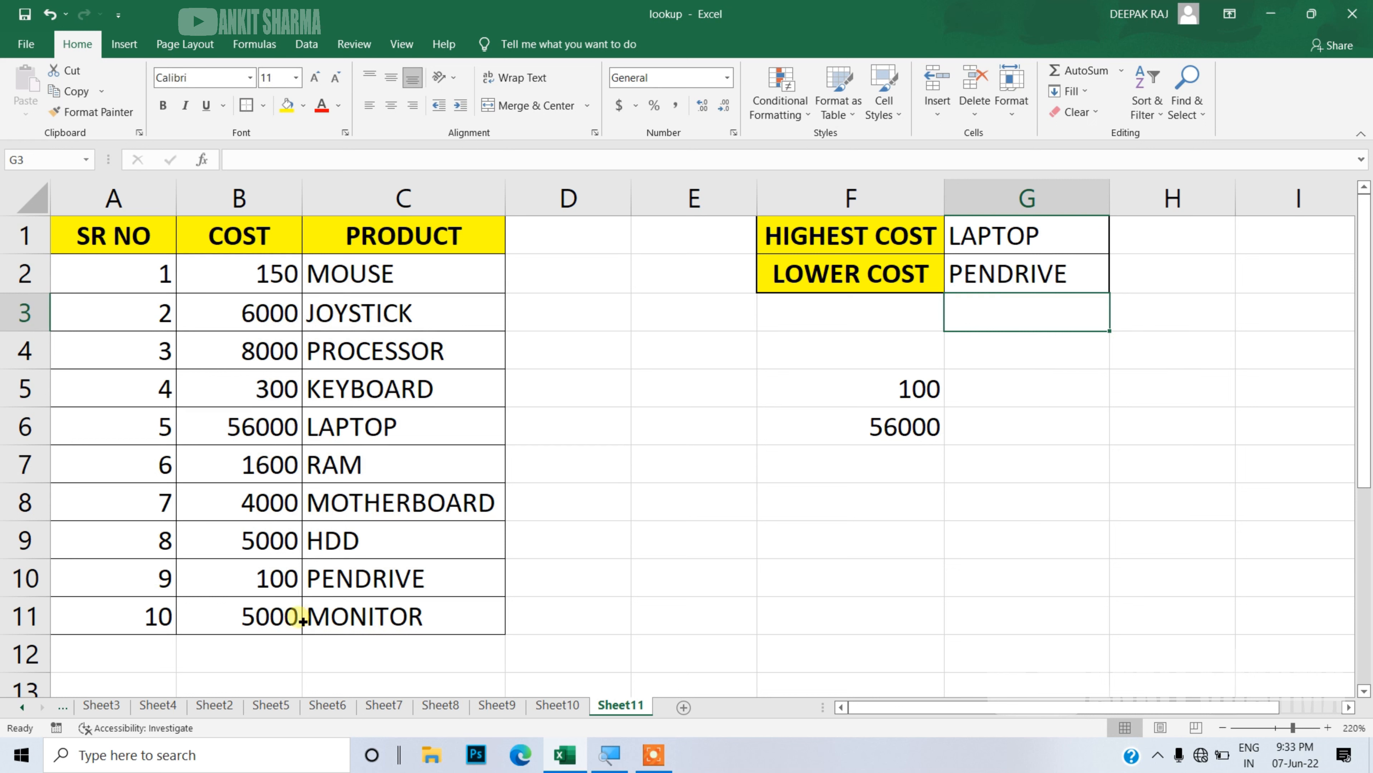
# Test the lookups by changing the PENDRIVE cost in B10 to 300 and the MOUSE cost in B2 to 50.
pyautogui.click(279, 580)
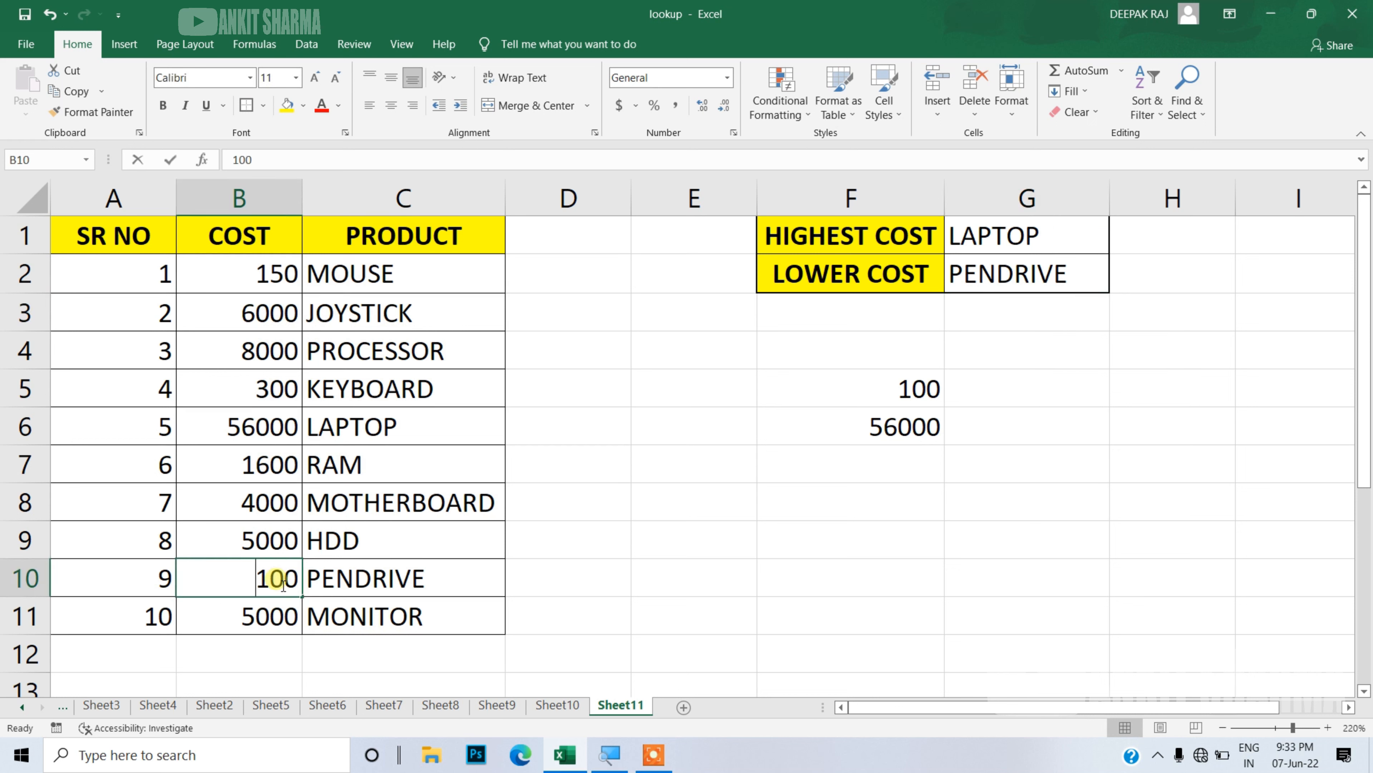
pyautogui.write('300')
pyautogui.press('Return')
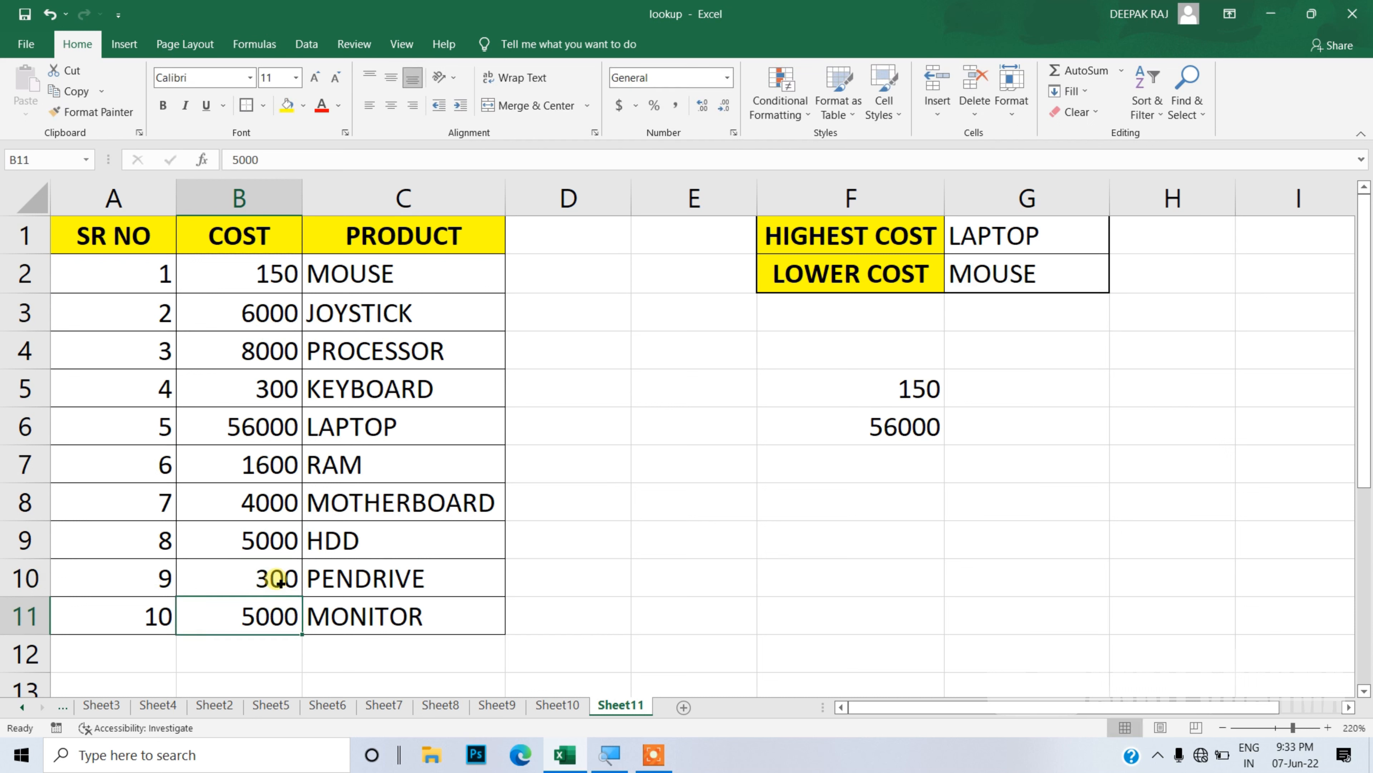
pyautogui.click(238, 274)
pyautogui.write('50')
pyautogui.press('Return')
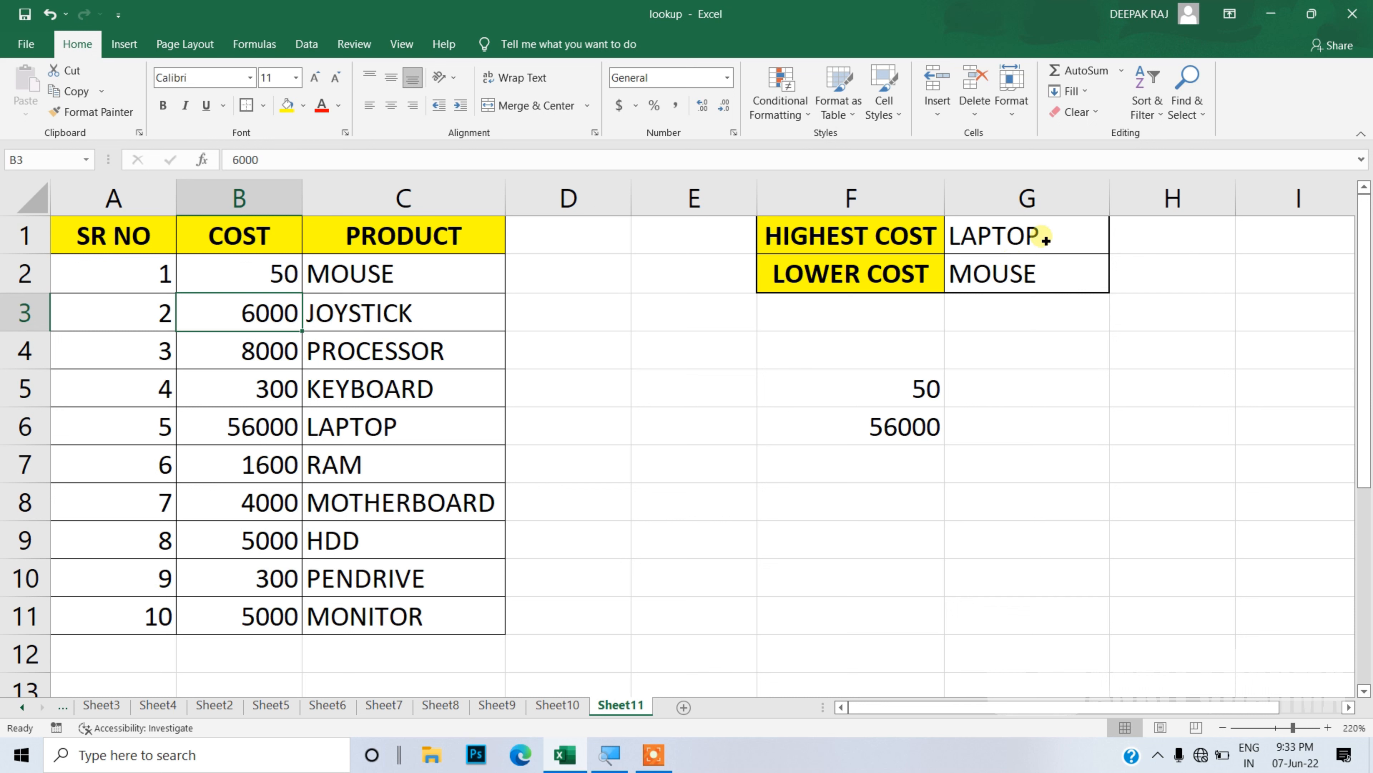
# Look up the highest cost value in H1 by entering =VLOOKUP(MAX(B2:B11),B1:C11,1,0).
pyautogui.click(1184, 238)
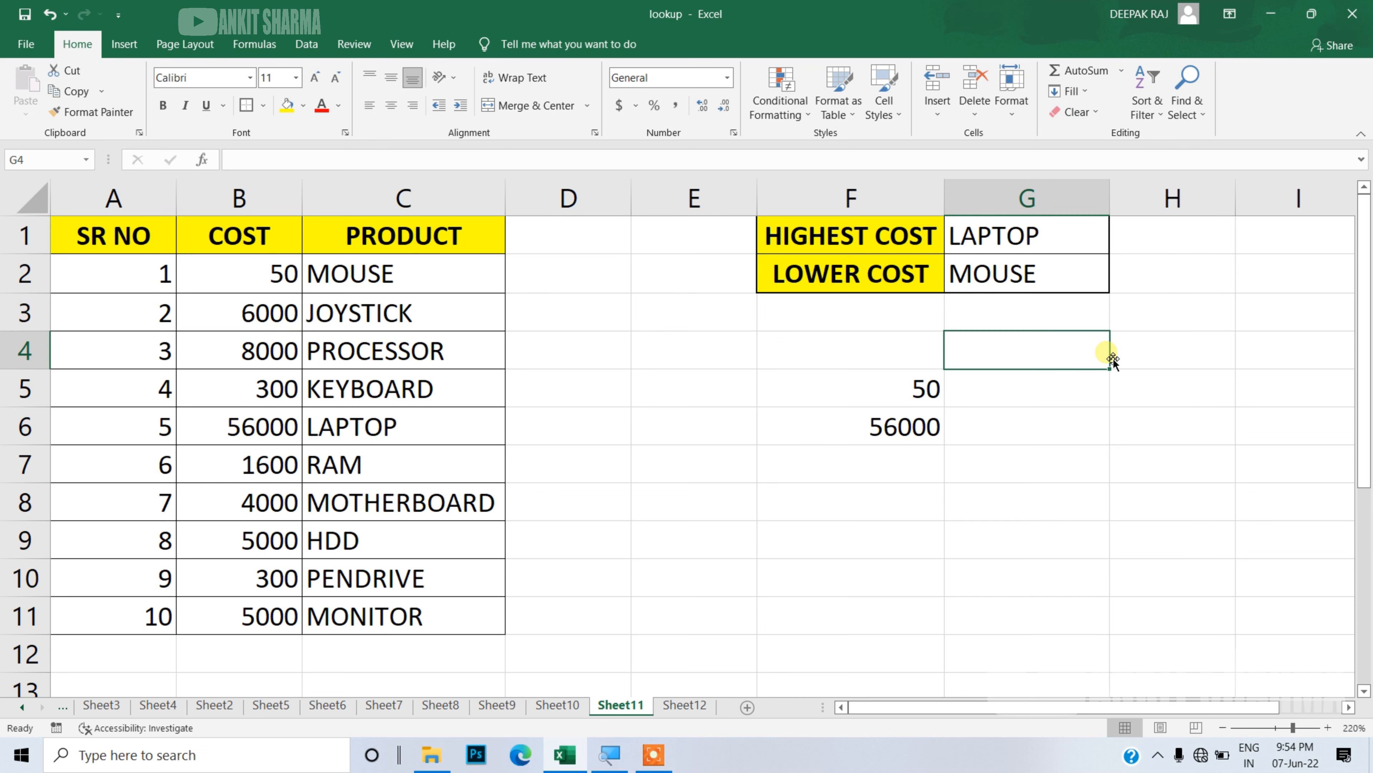
pyautogui.click(1147, 238)
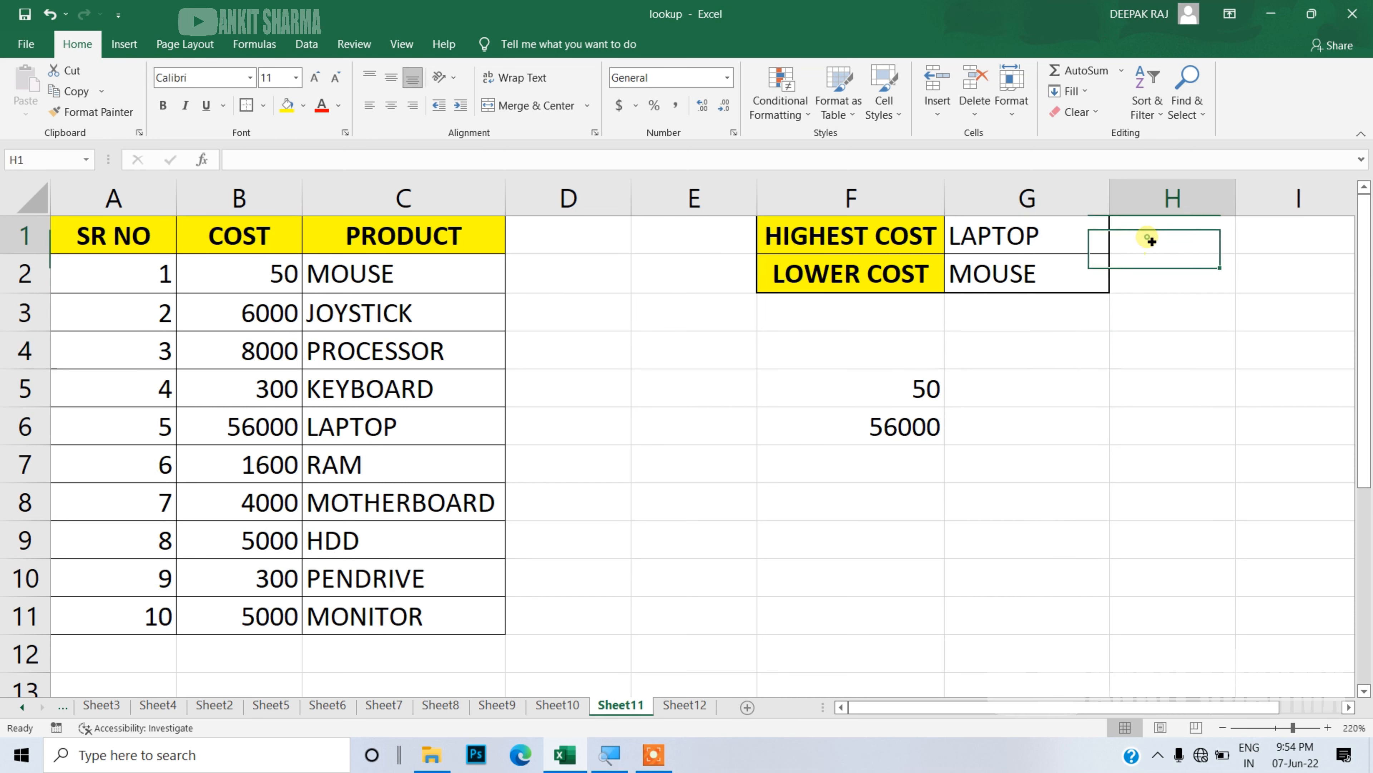
pyautogui.write('=VL')
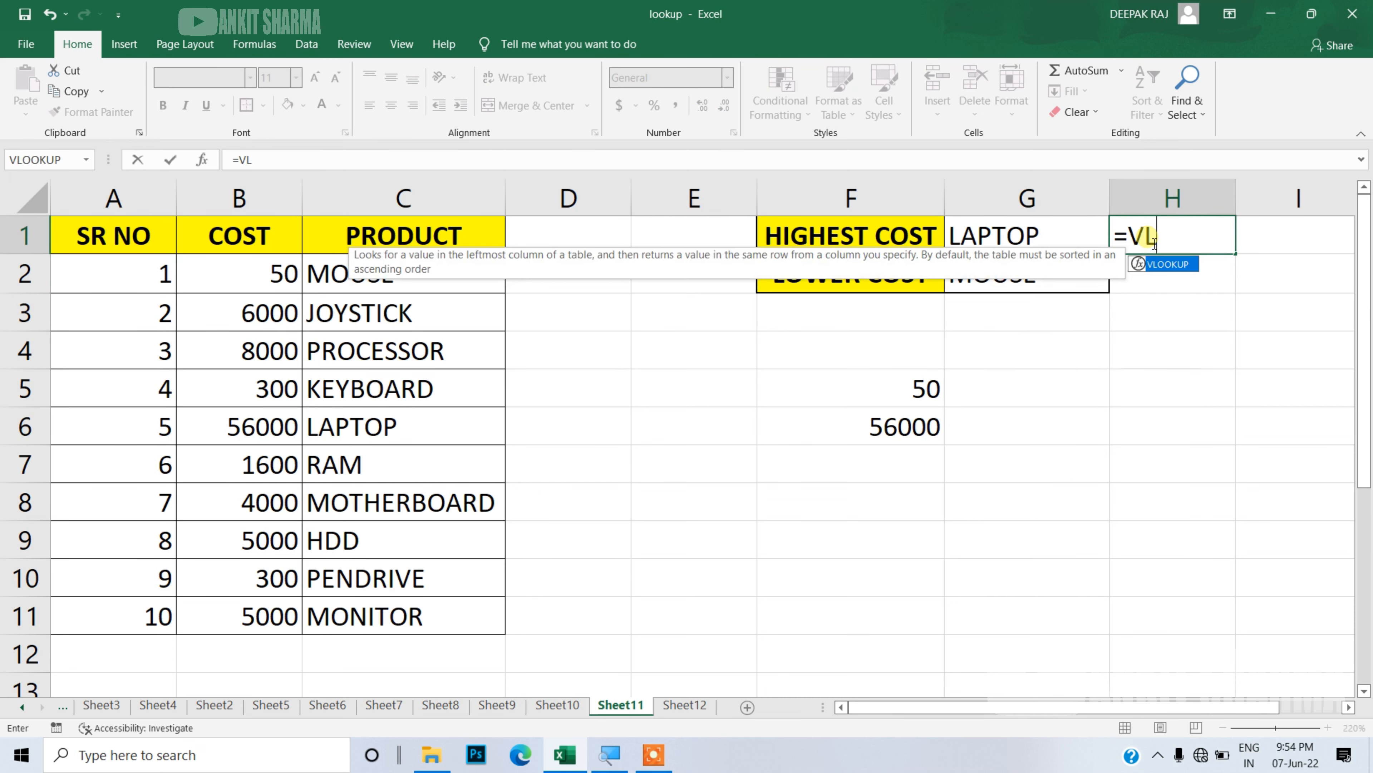
pyautogui.press('Tab')
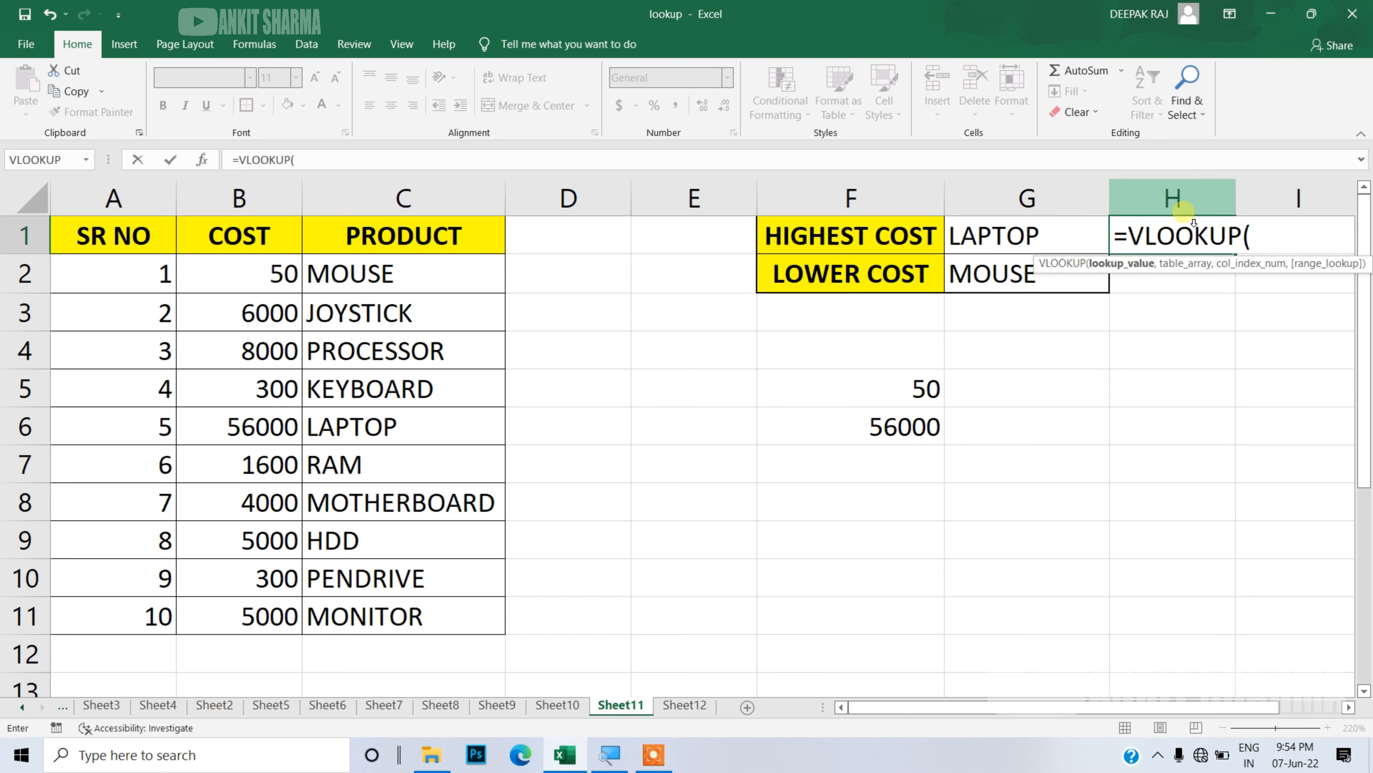
pyautogui.write('MAX')
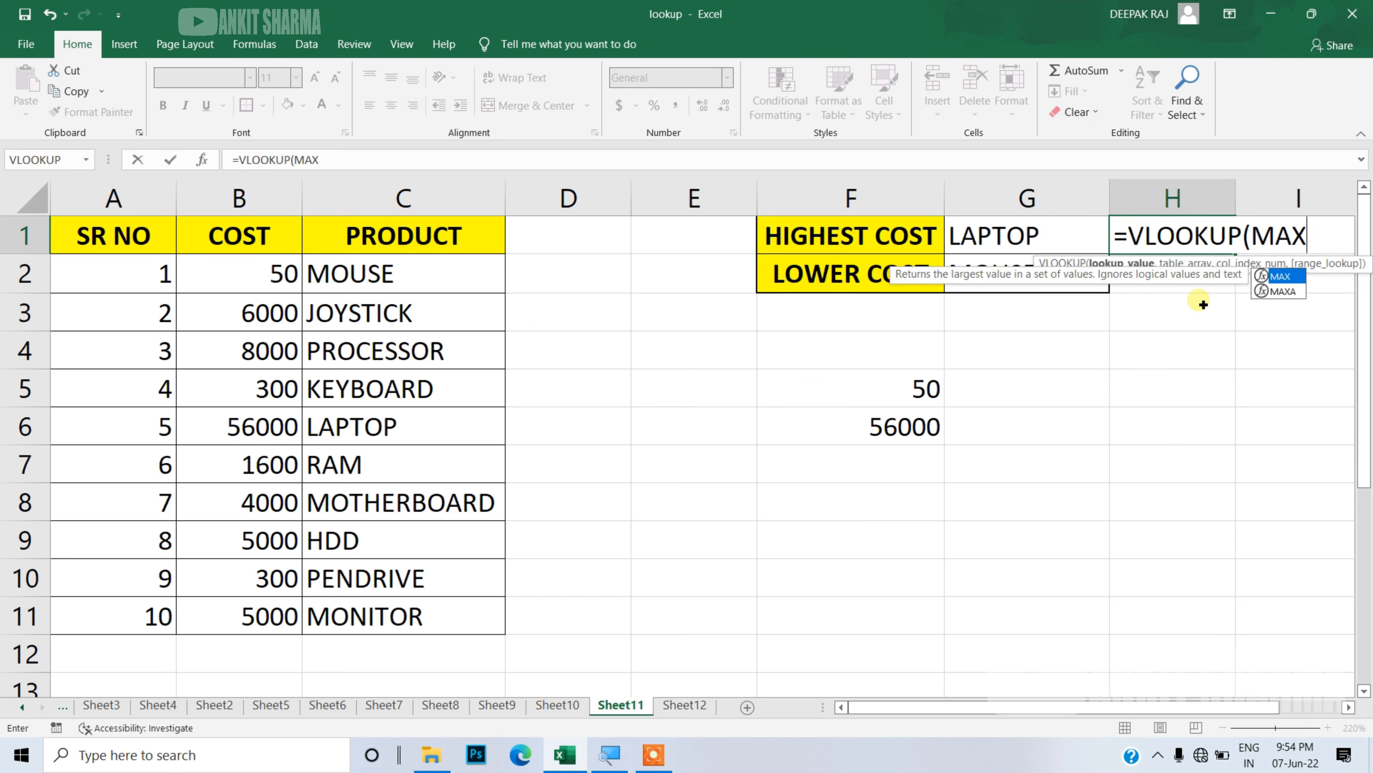
pyautogui.write('(')
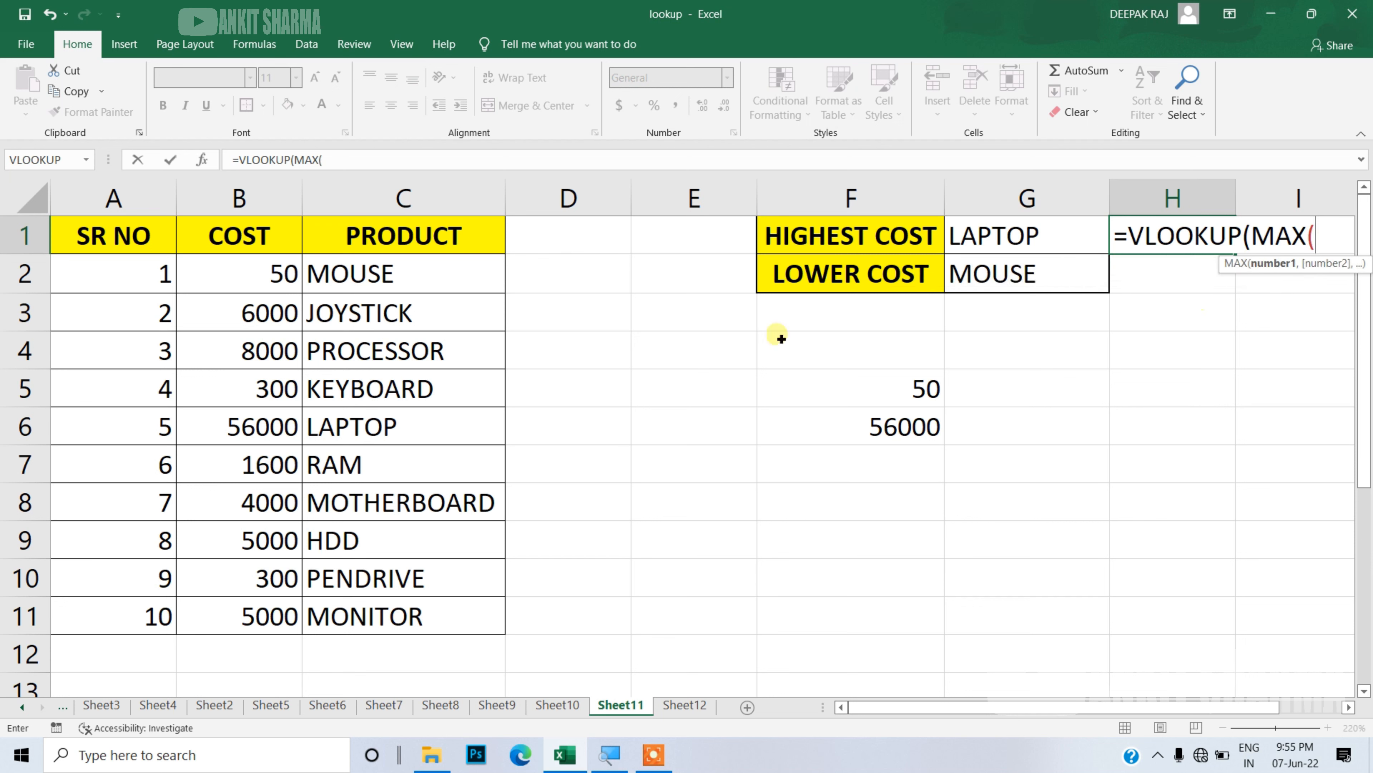
pyautogui.moveTo(255, 278); pyautogui.dragTo(247, 616)
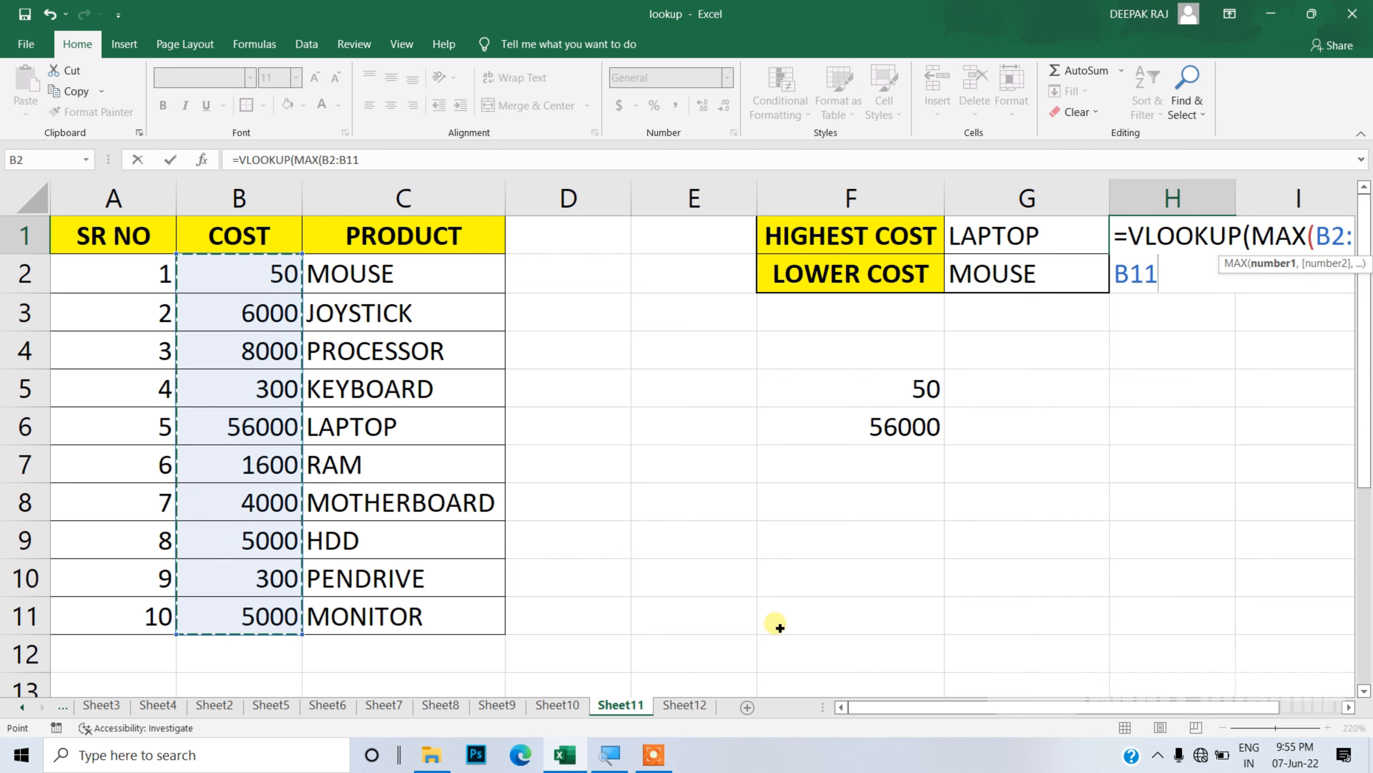
pyautogui.write('),')
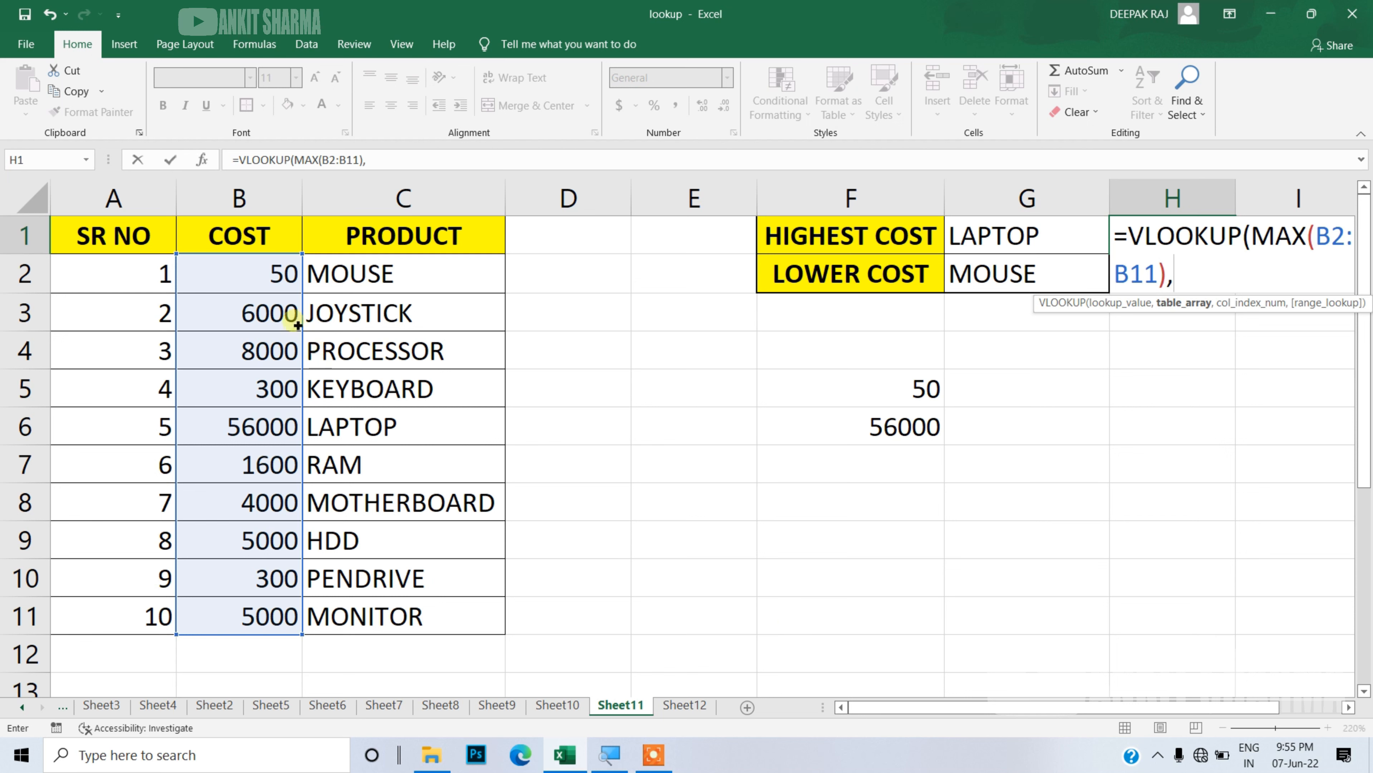
pyautogui.moveTo(242, 232); pyautogui.dragTo(411, 634)
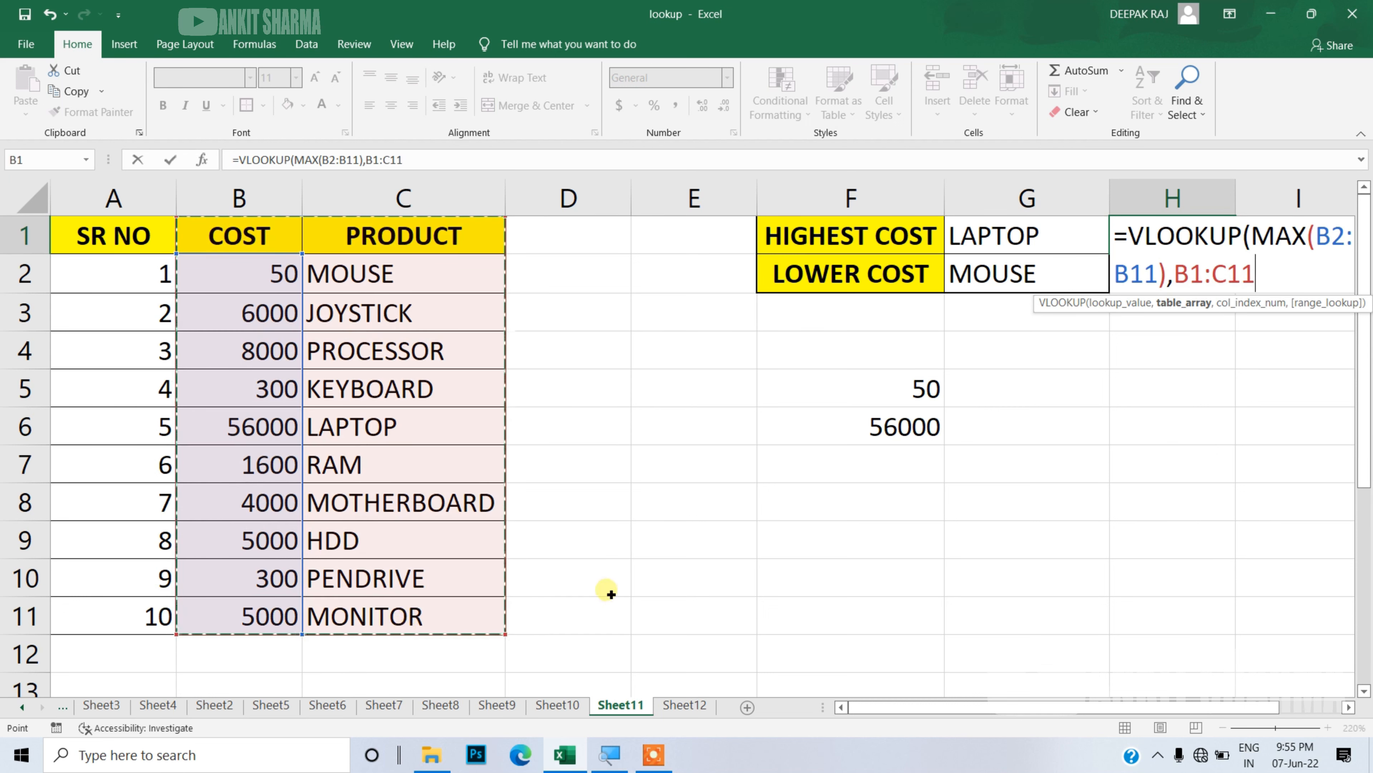
pyautogui.write(',')
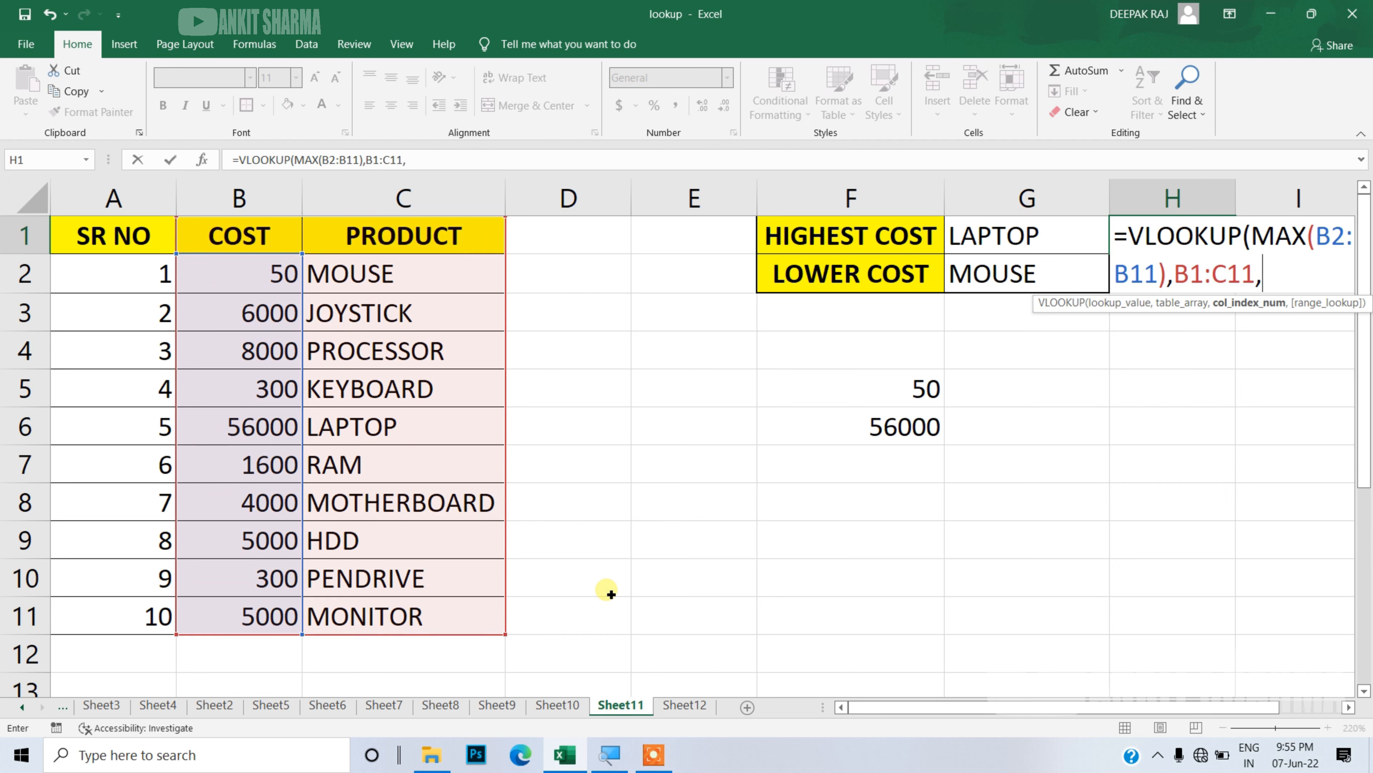
pyautogui.write('1,')
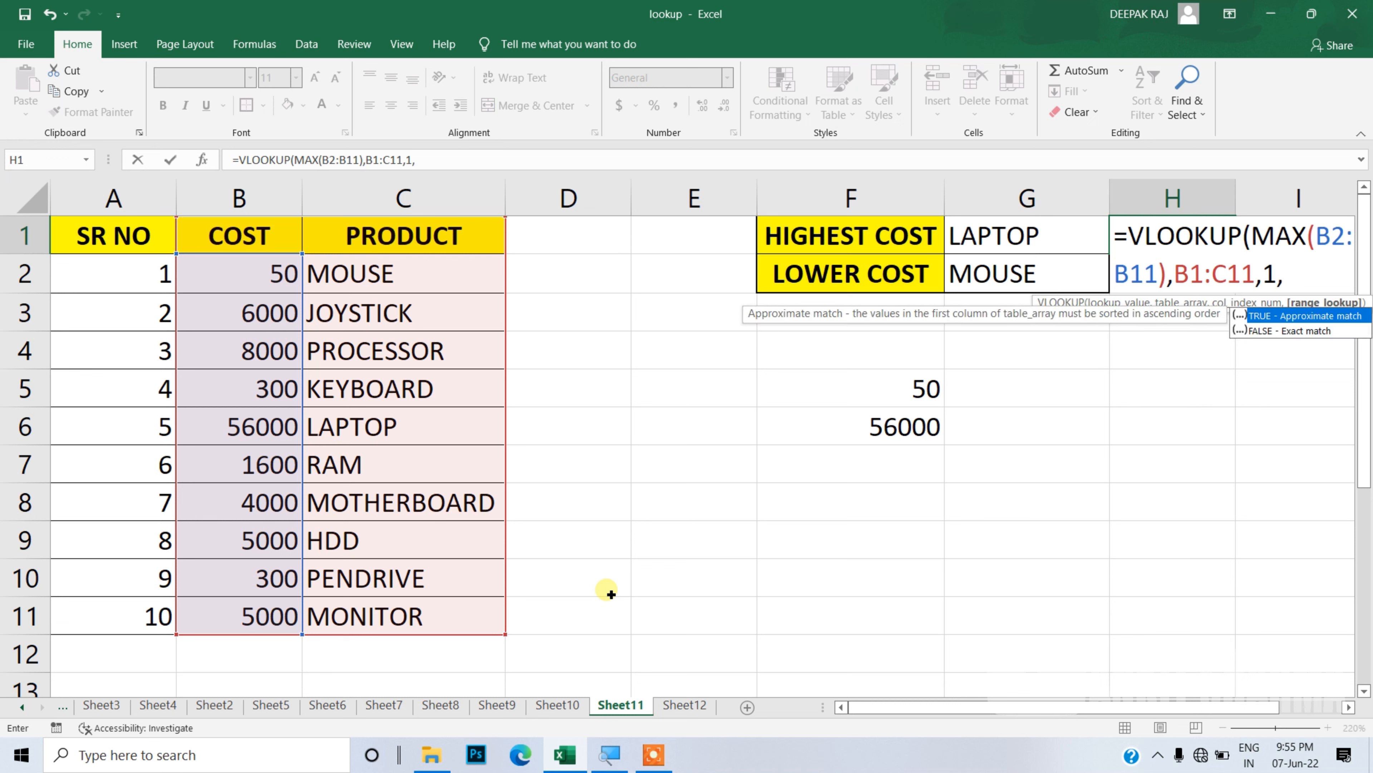
pyautogui.write('0)')
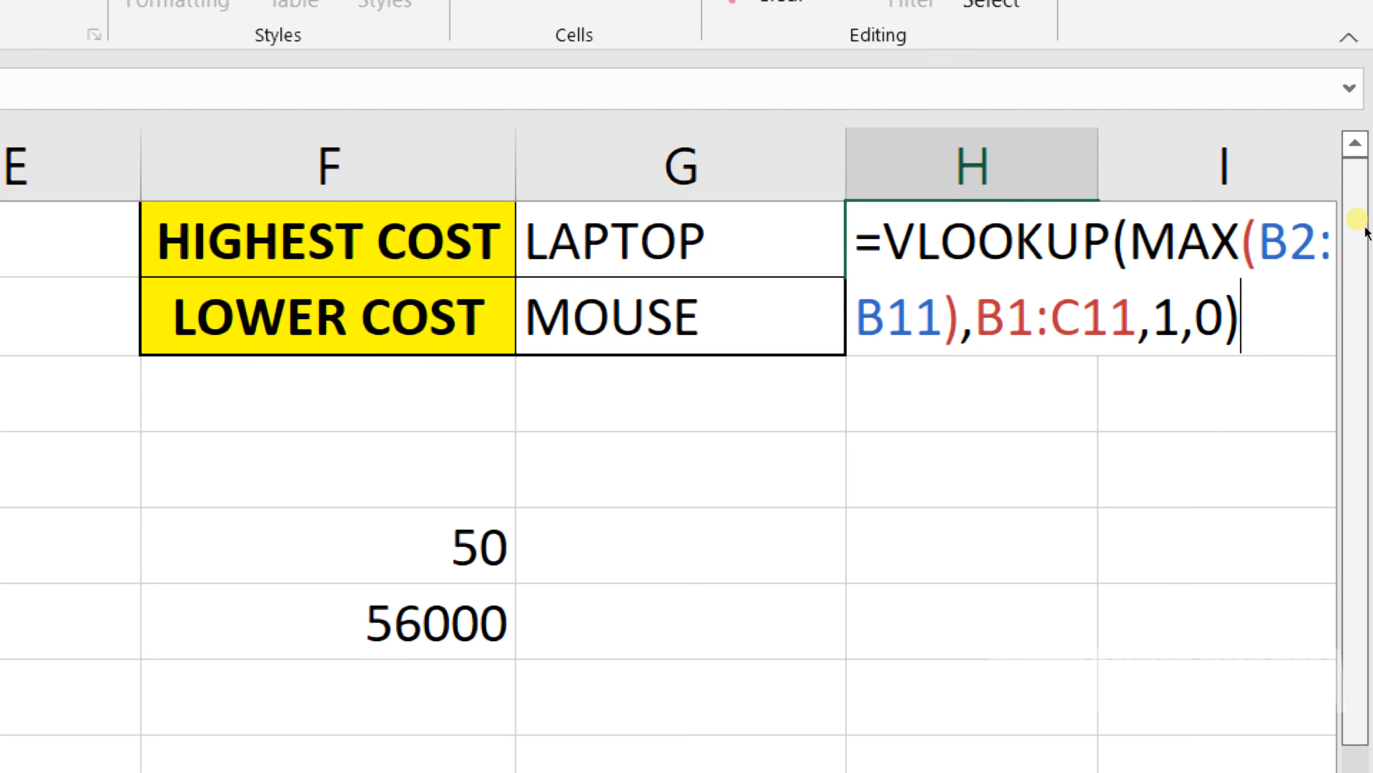
pyautogui.press('Return')
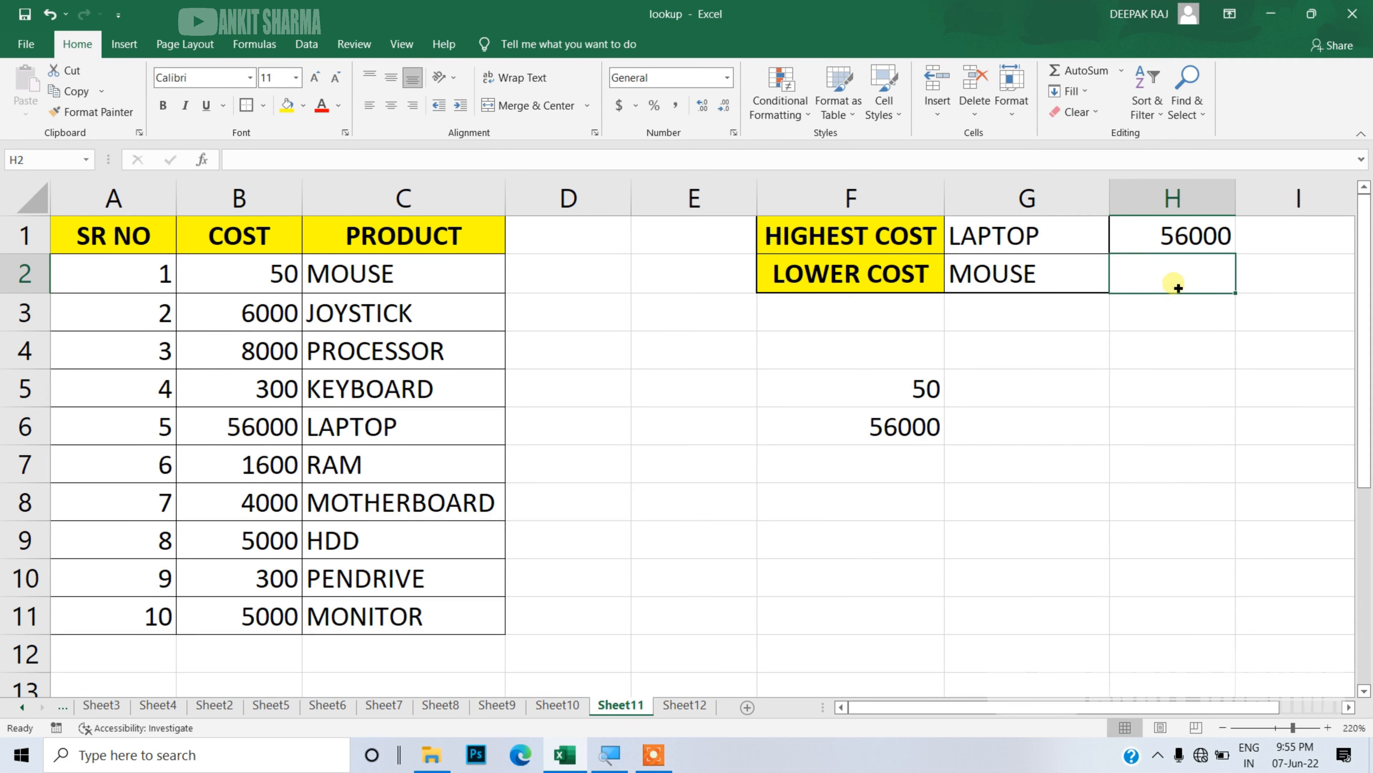
# Look up the lowest cost value in H2 by entering =VLOOKUP(MIN(B2:B11),B1:C11,1,0).
pyautogui.write('=VL')
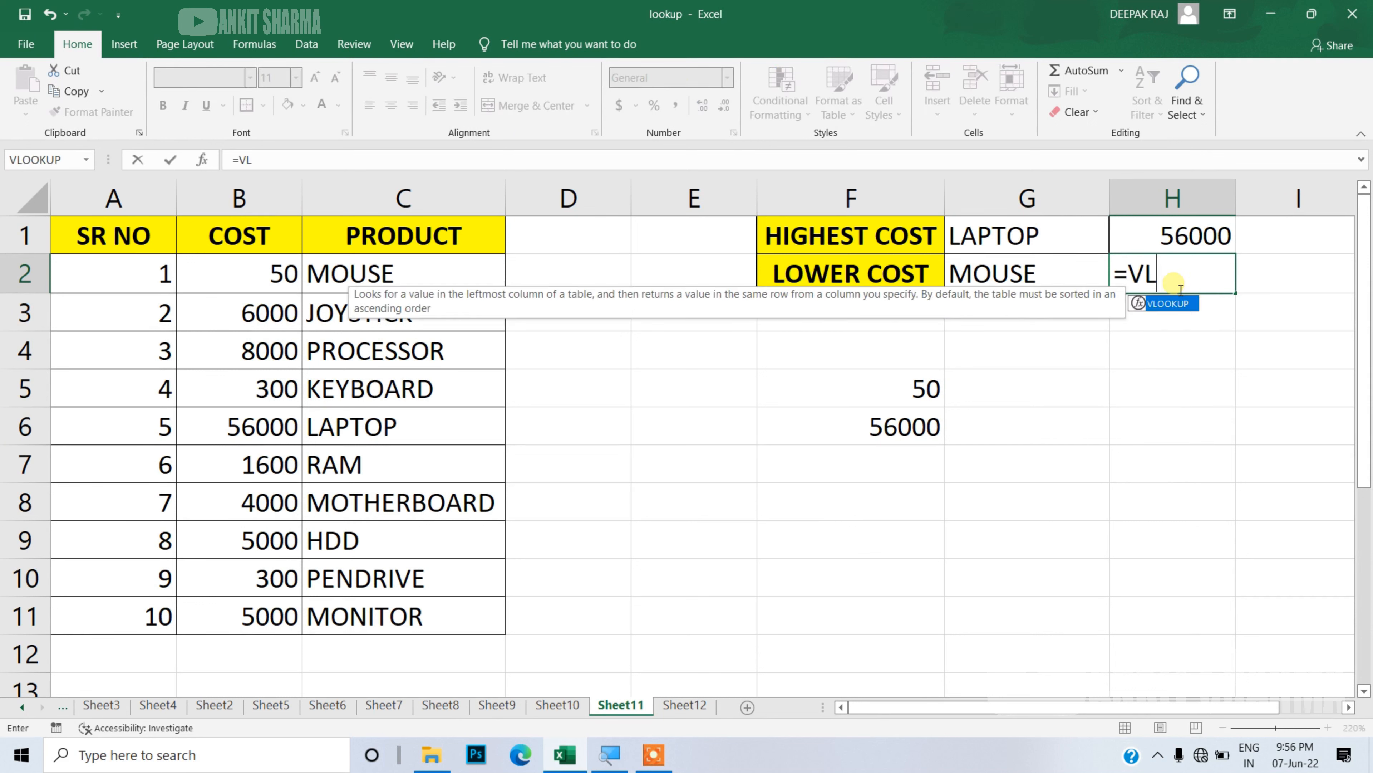
pyautogui.press('Tab')
pyautogui.write('M')
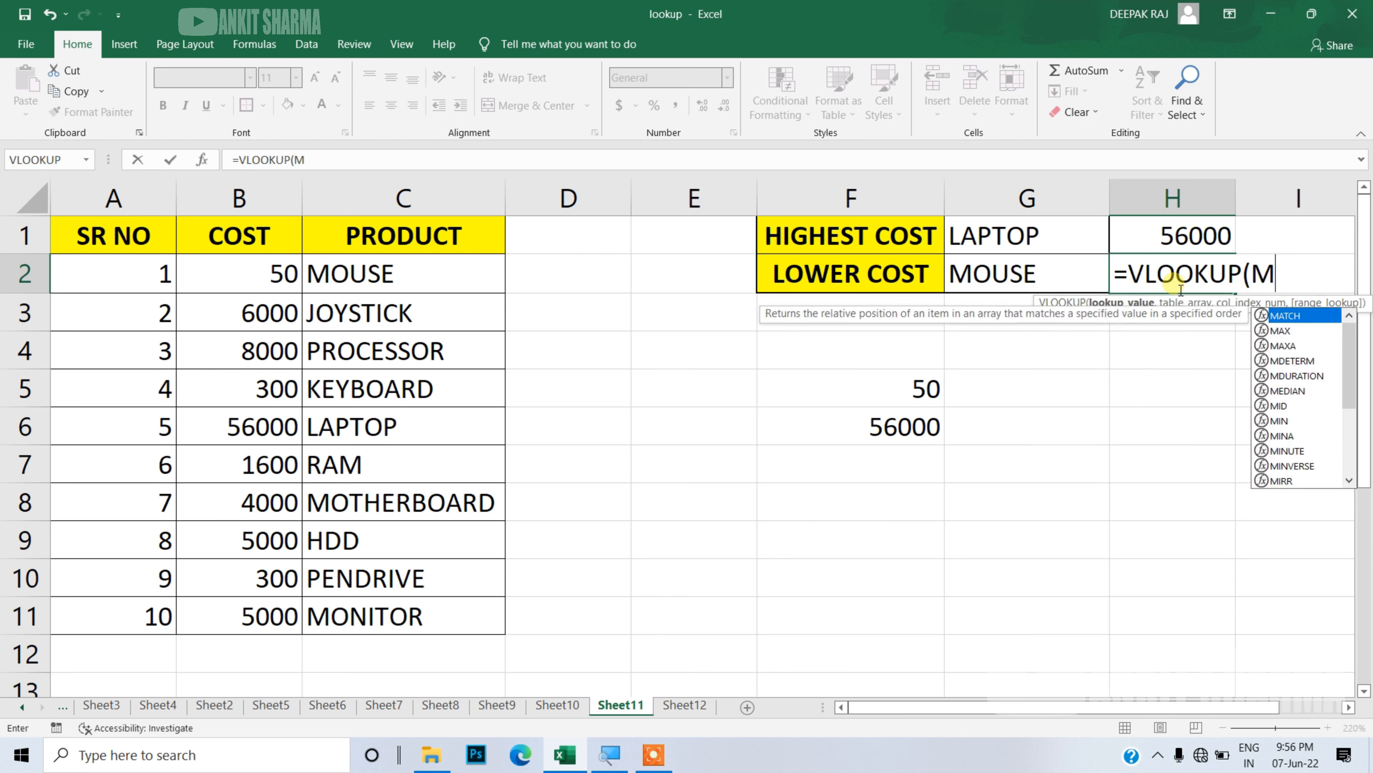
pyautogui.write('IN(')
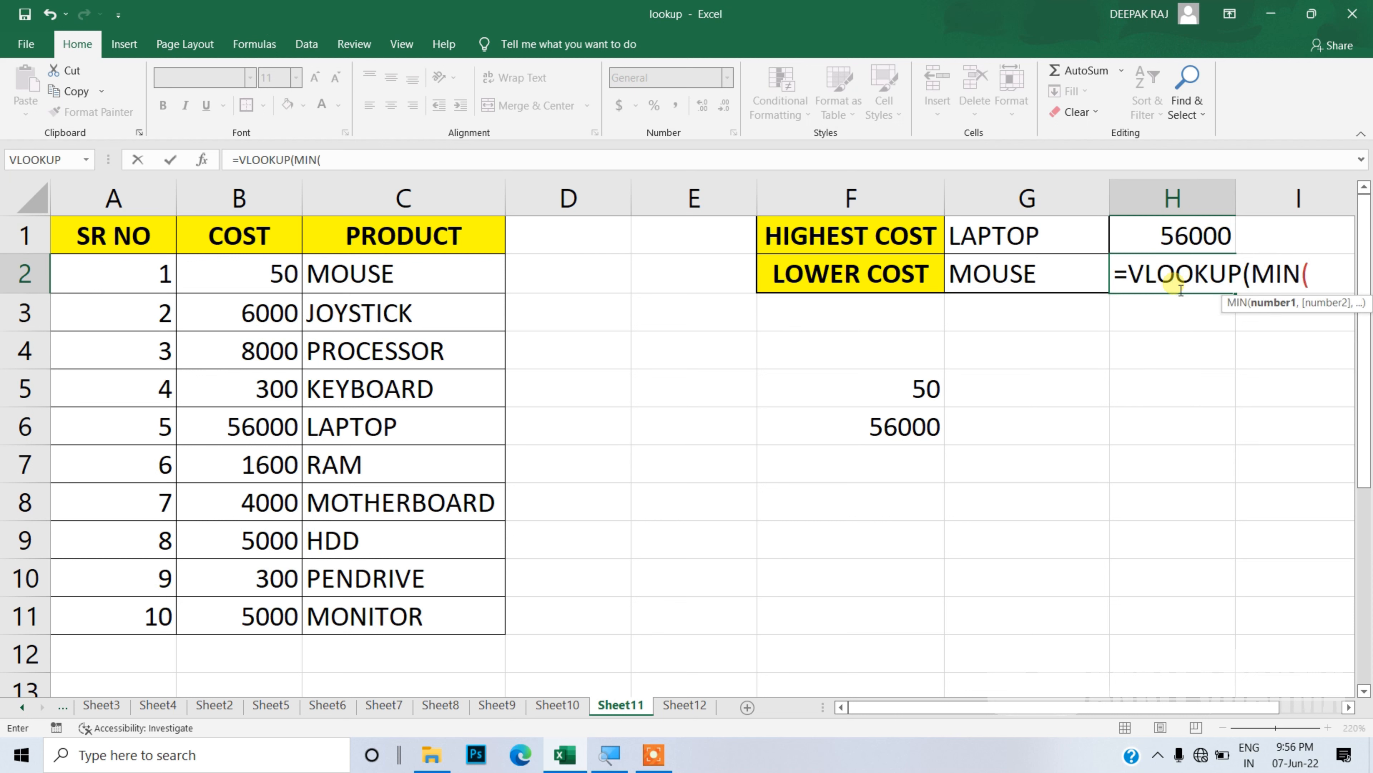
pyautogui.moveTo(242, 267); pyautogui.dragTo(230, 617)
pyautogui.write('),')
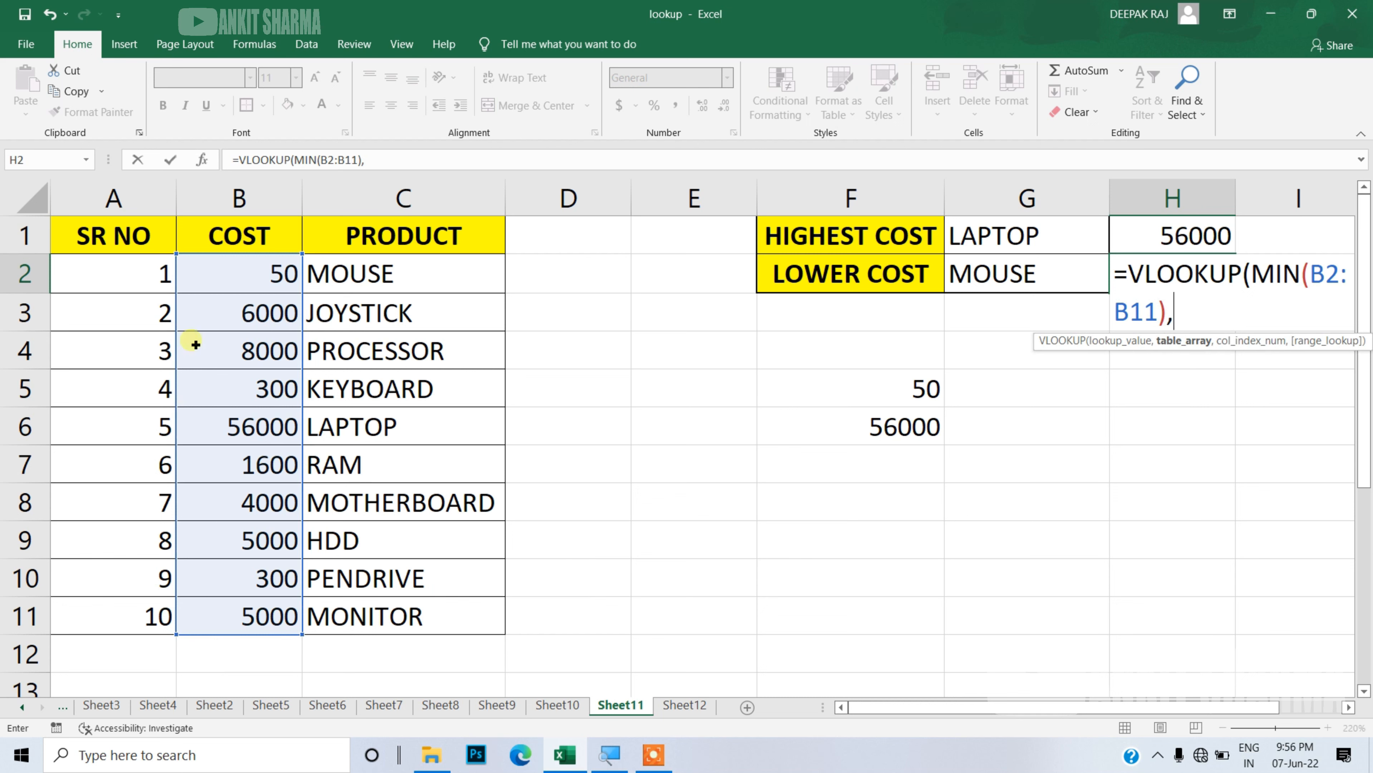
pyautogui.click(210, 238)
pyautogui.moveTo(241, 261); pyautogui.dragTo(392, 610)
pyautogui.write(',')
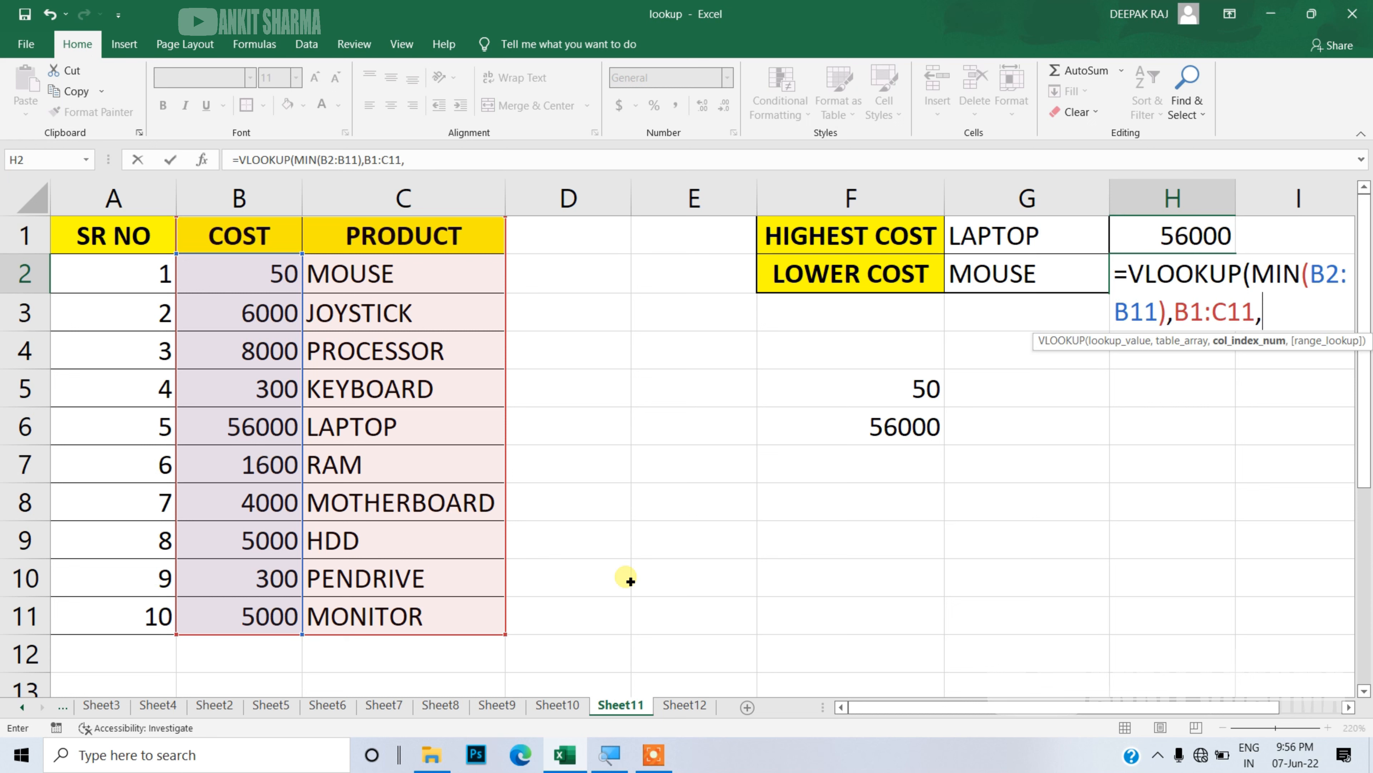
pyautogui.write('1,0')
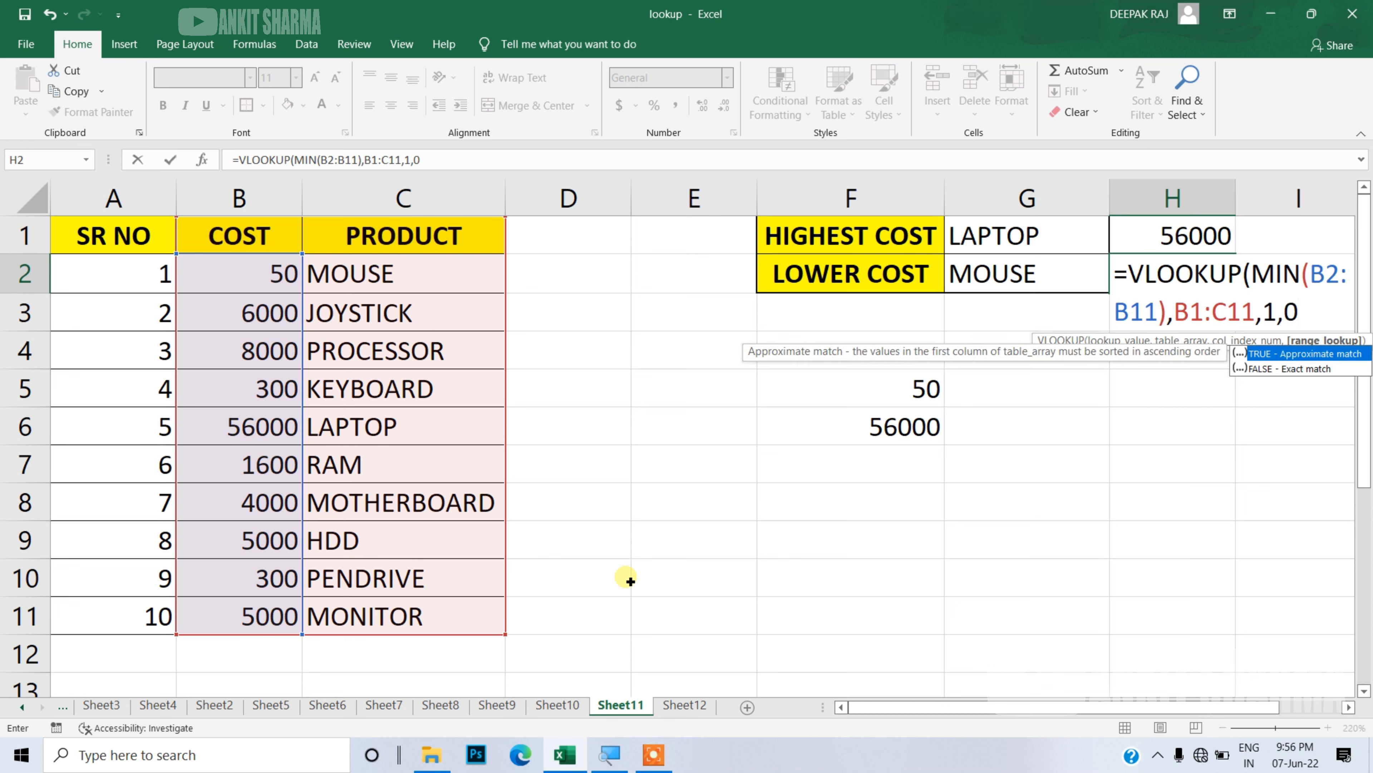
pyautogui.write(')')
pyautogui.press('Return')
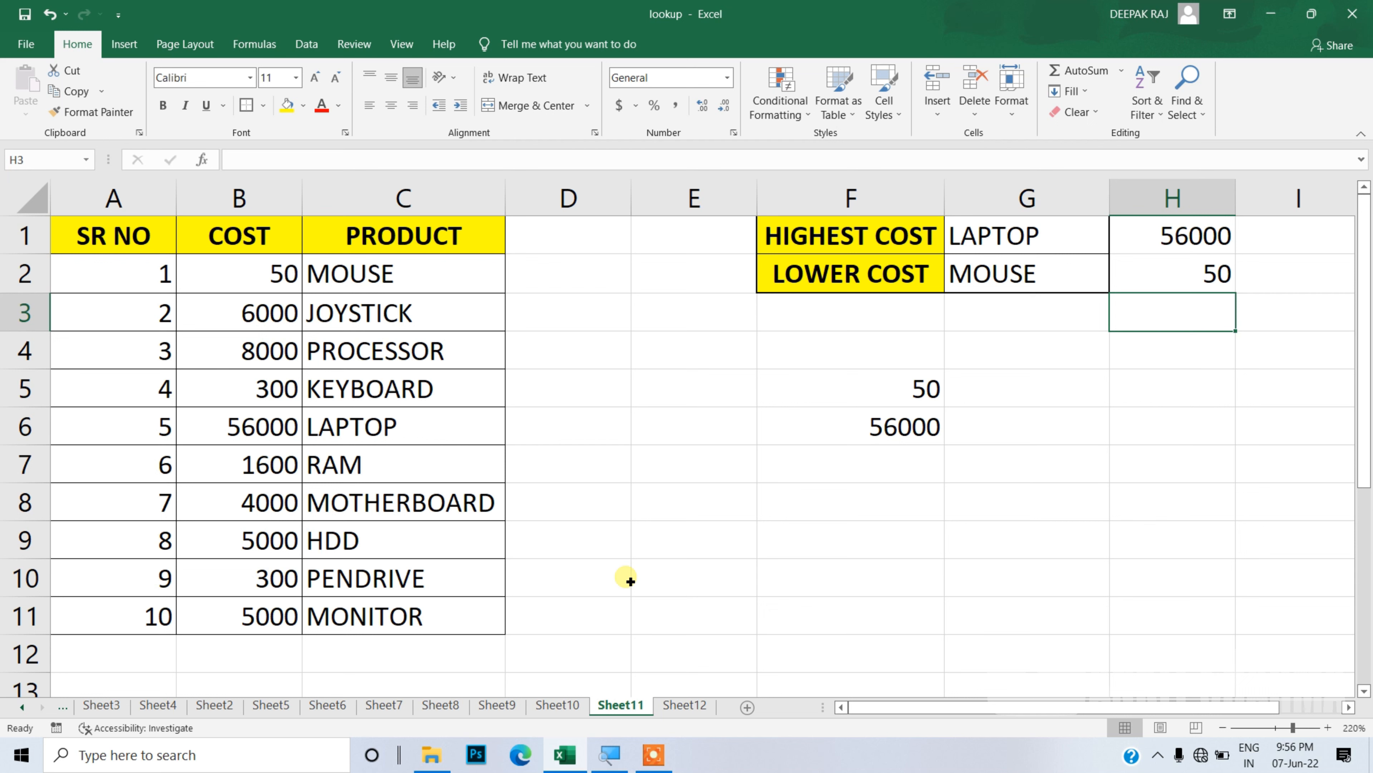
# Test the lookups by changing the MOUSE cost in B2 to 500 and the LAPTOP cost in B6 to 5400.
pyautogui.click(255, 274)
pyautogui.write('500')
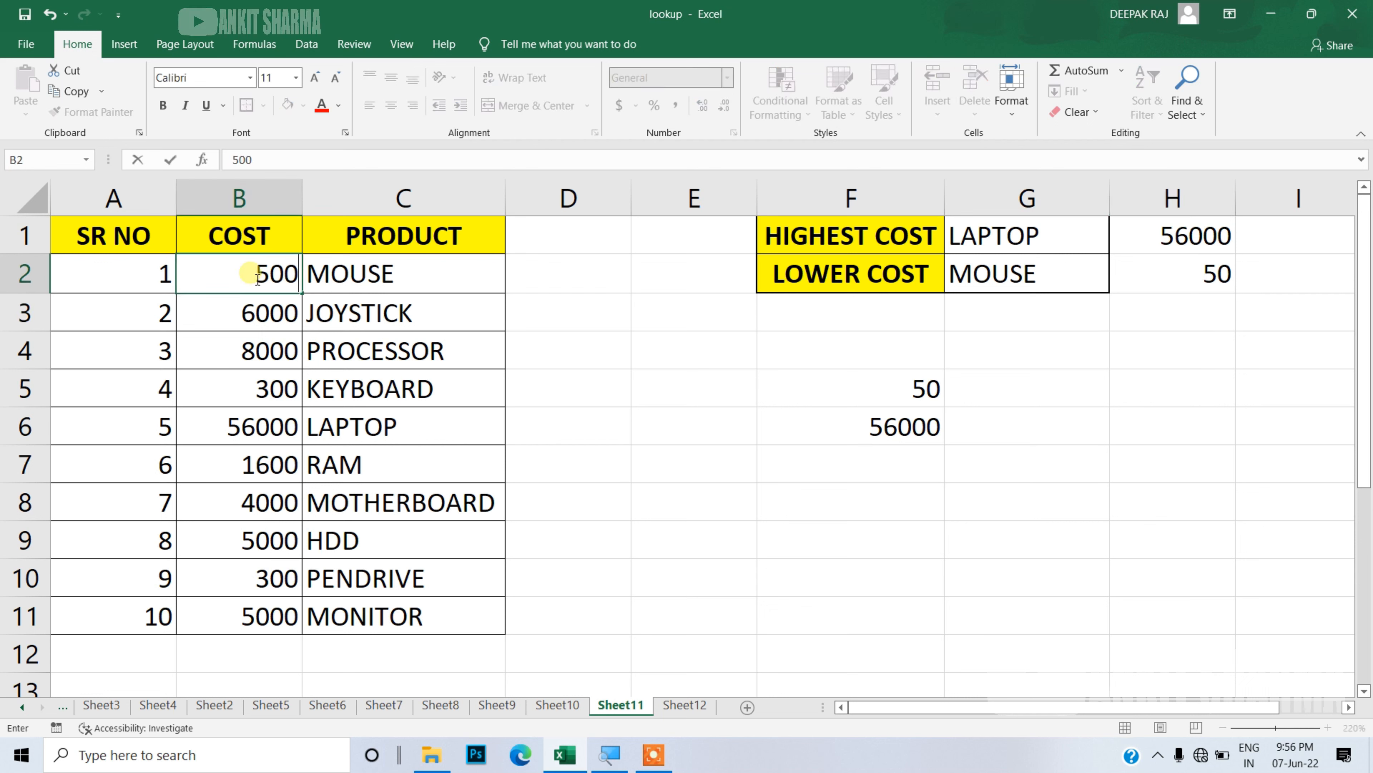
pyautogui.press('Return')
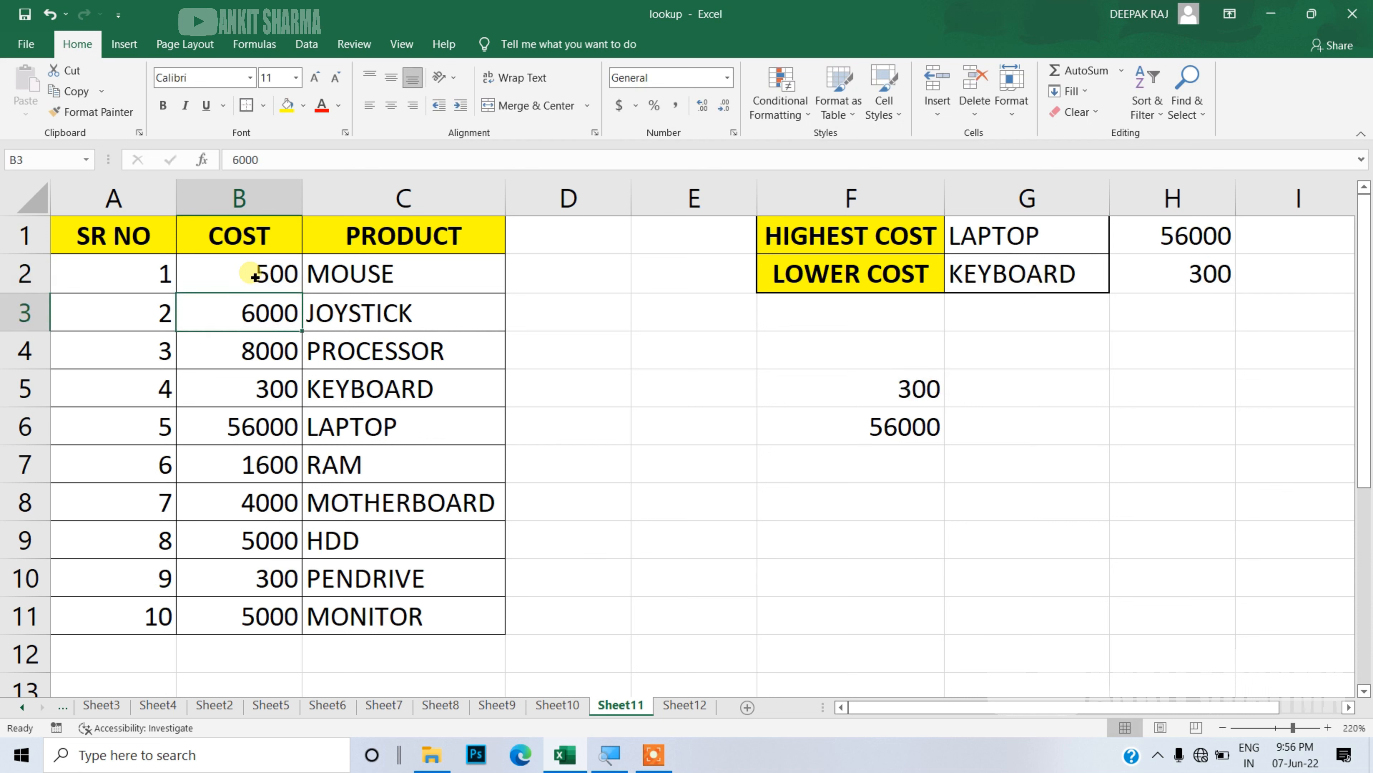
pyautogui.click(263, 431)
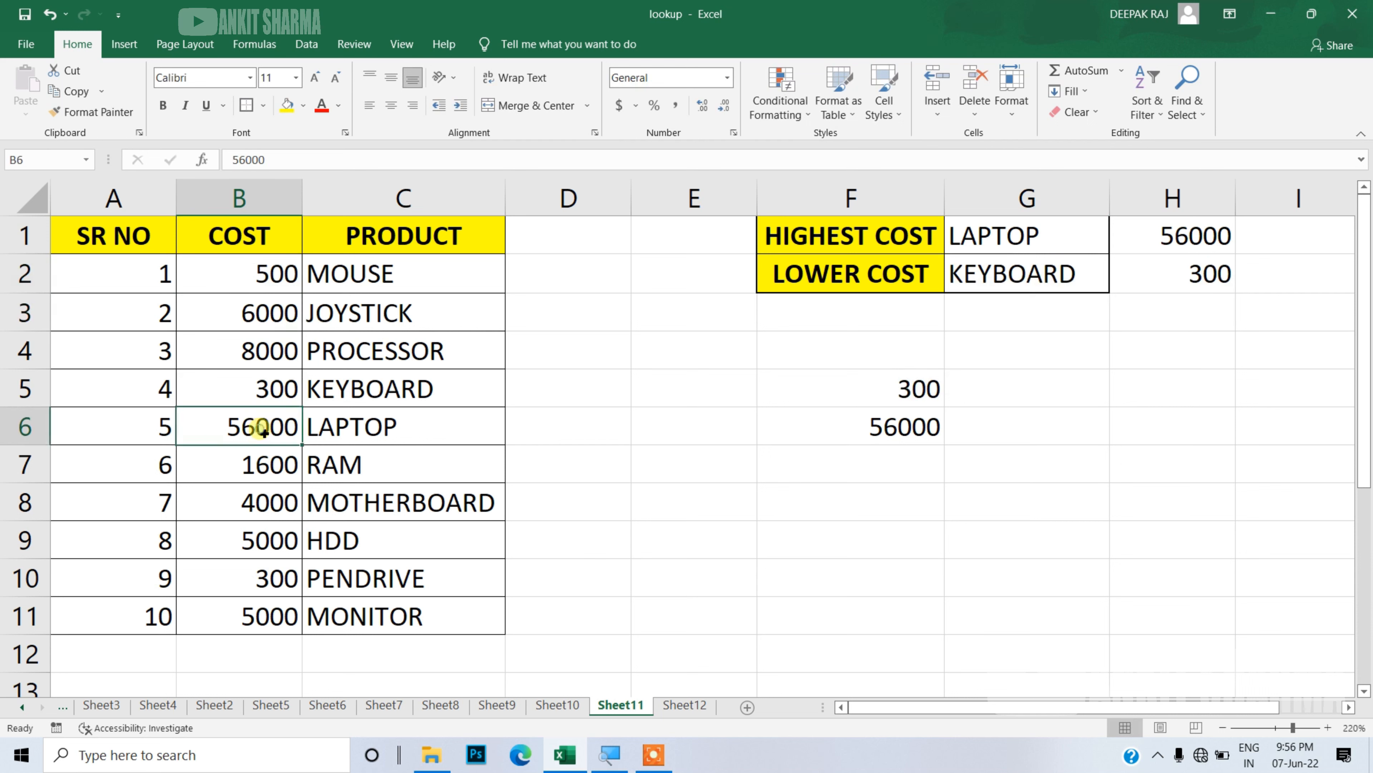
pyautogui.write('5400')
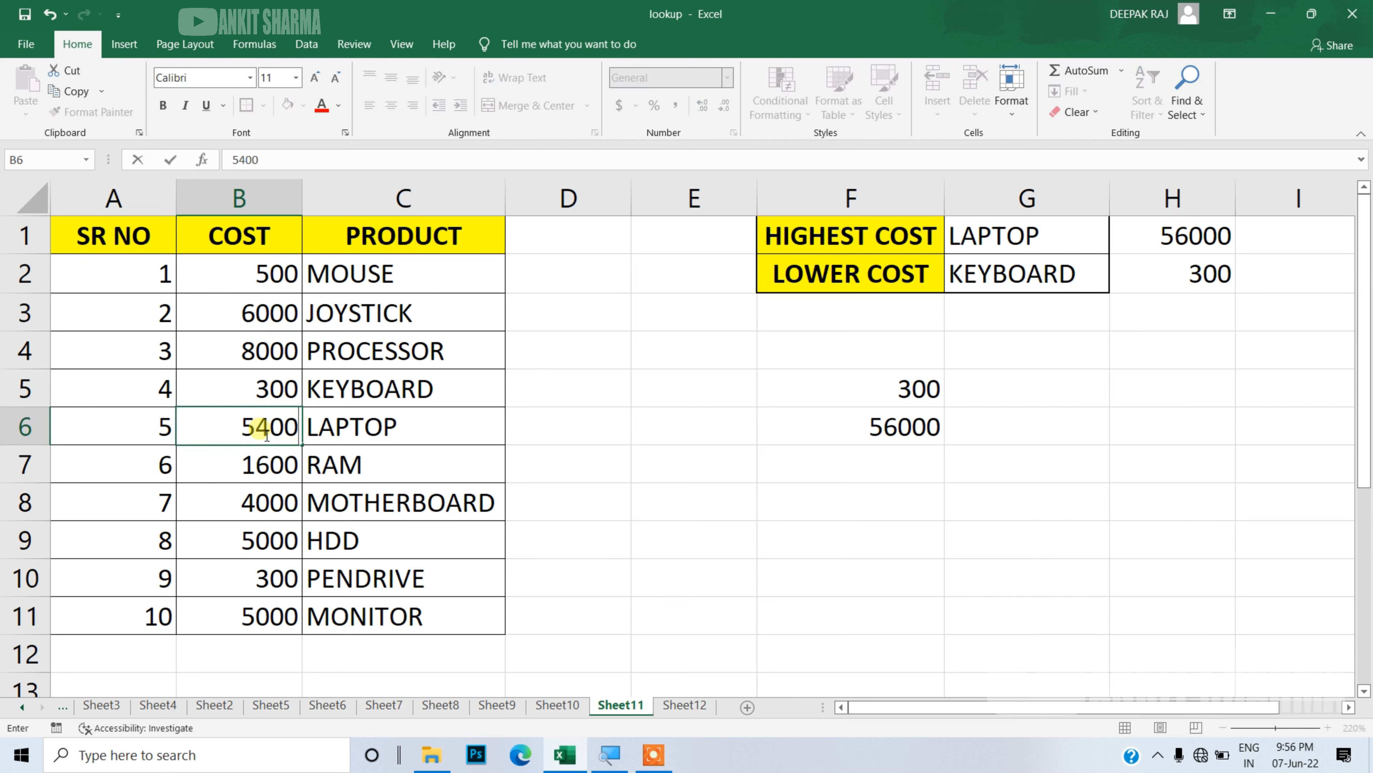
pyautogui.press('Return')
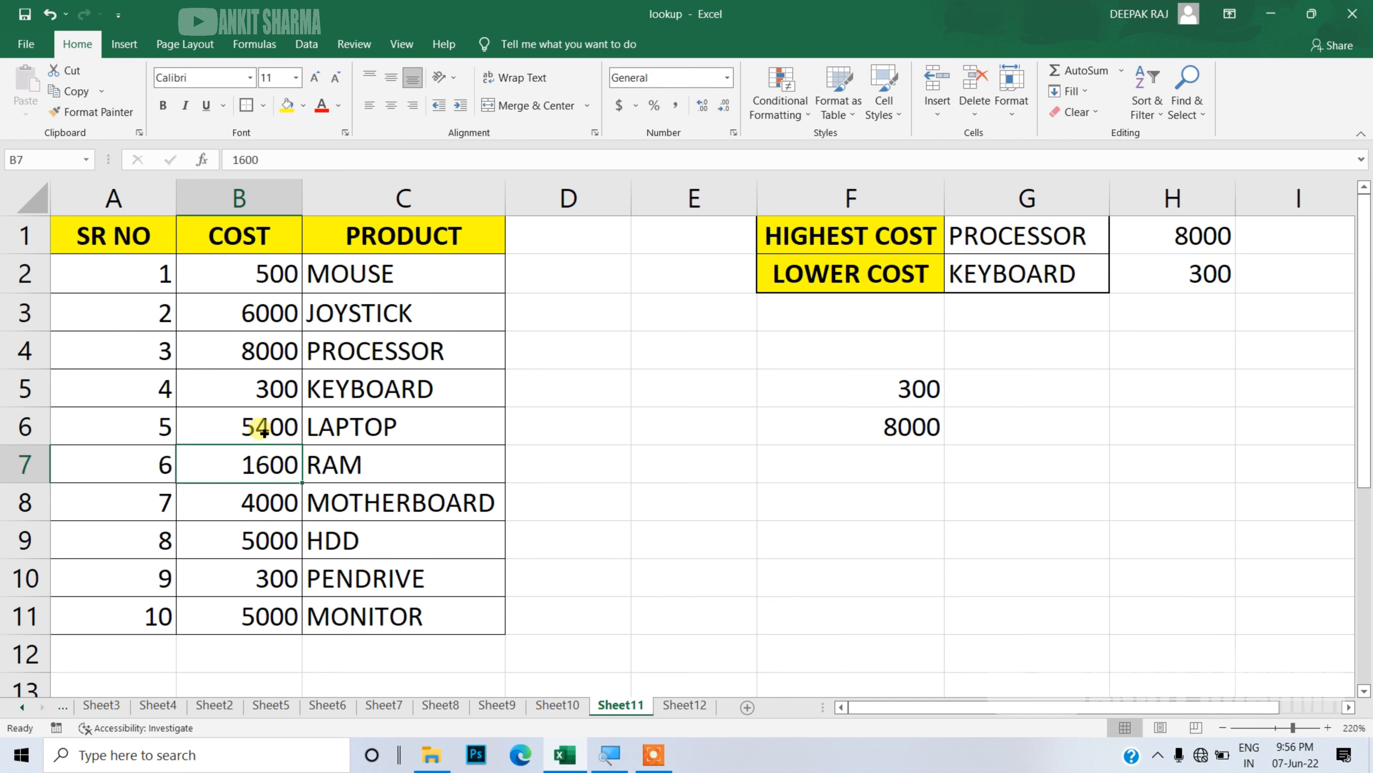